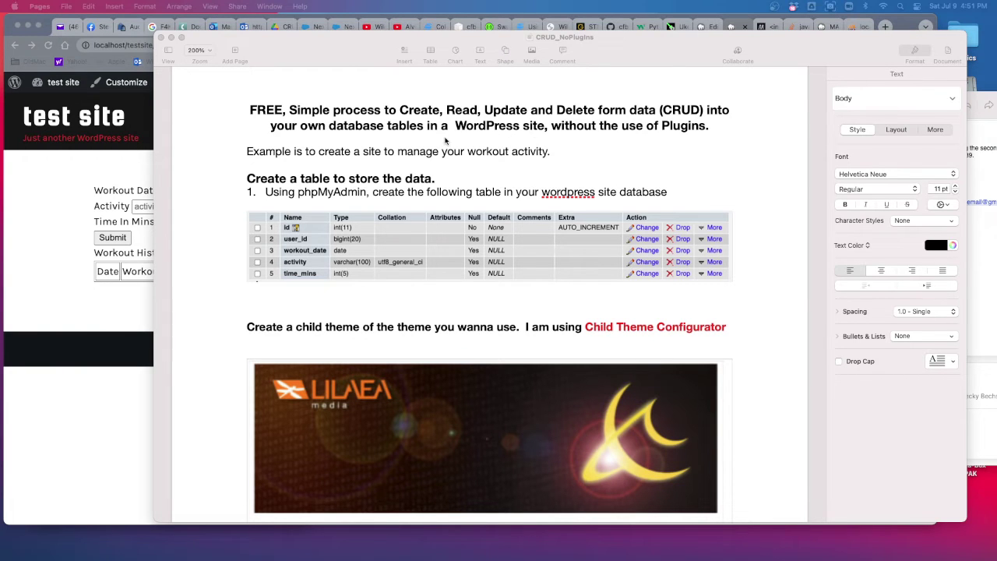
Step: Highlight the title words Create, Read, Update, Delete, 'database tables' and FREE in turn
double_click(425, 111)
double_click(468, 110)
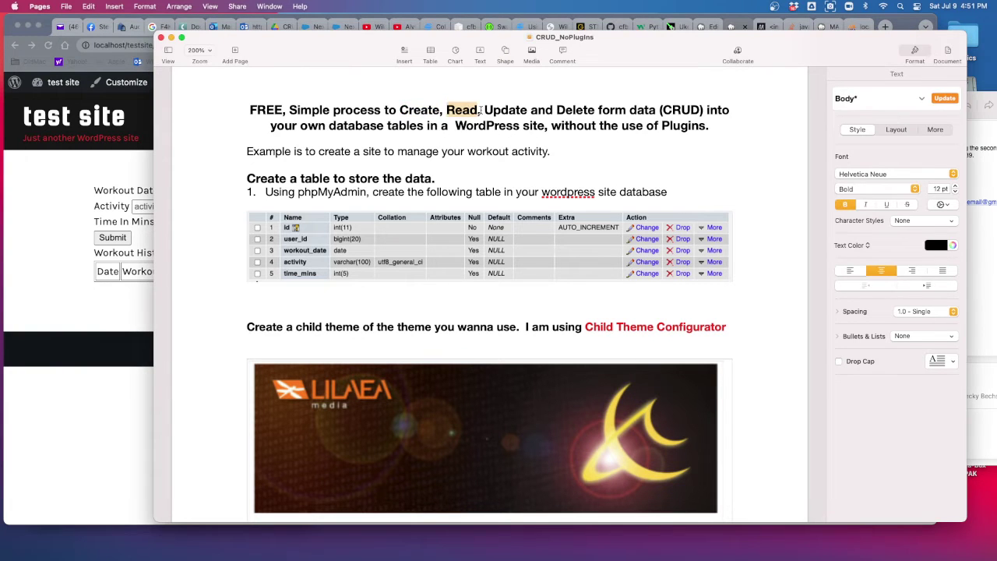
double_click(508, 111)
left_click(577, 110)
double_click(576, 109)
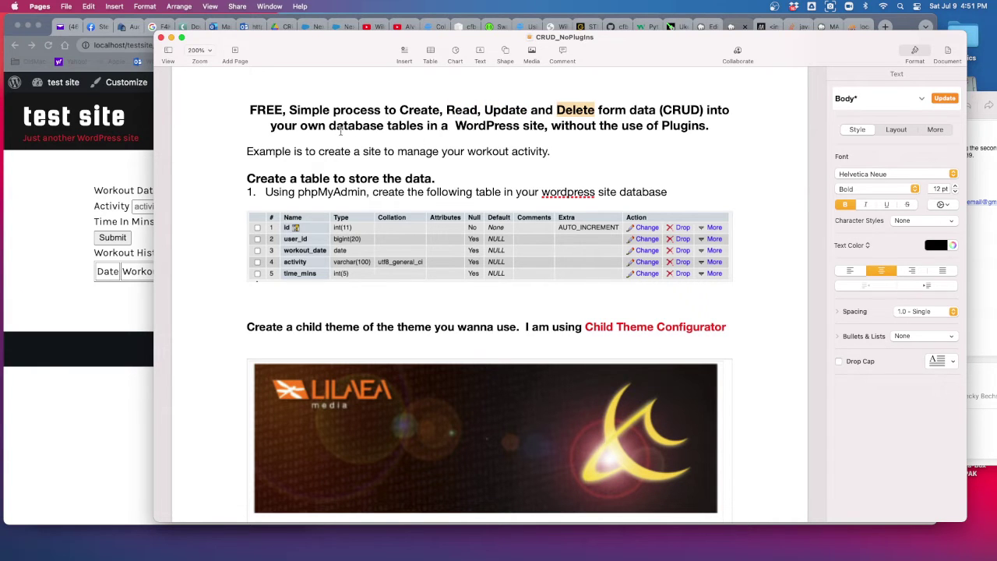
left_click_drag(330, 126, 423, 129)
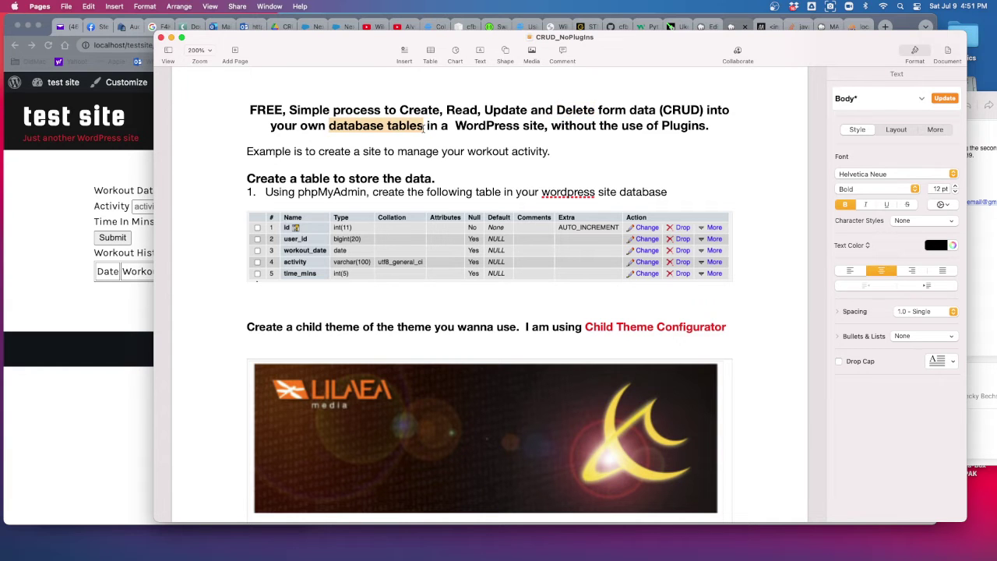
double_click(278, 110)
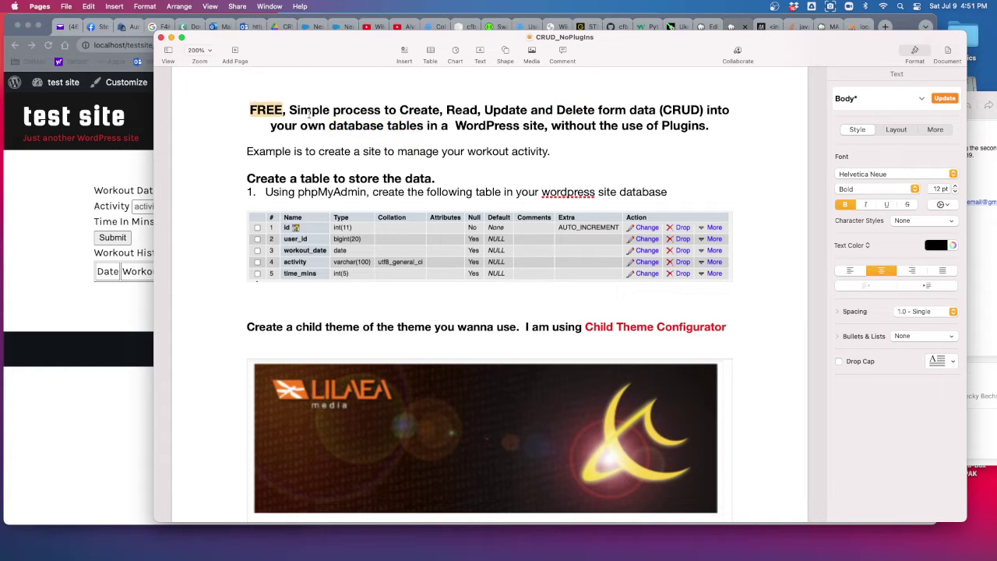
left_click(497, 192)
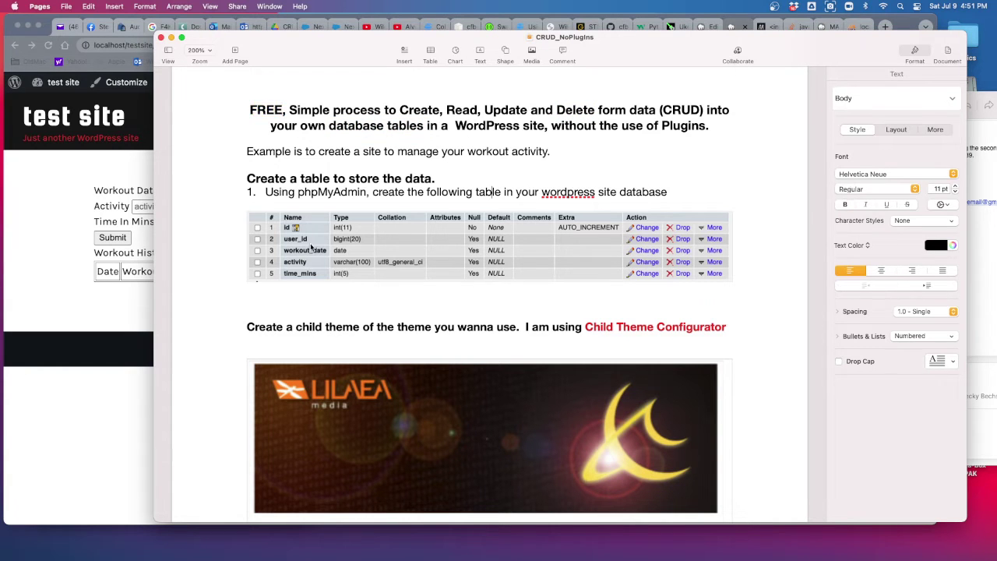
Step: Scroll down through the page and back to look over its contents
scroll(461, 309, "down", 5)
scroll(461, 309, "down", 8)
scroll(461, 309, "down", 8)
scroll(462, 307, "down", 6)
scroll(462, 308, "down", 5)
scroll(462, 307, "up", 10)
scroll(463, 309, "up", 15)
scroll(464, 311, "up", 3)
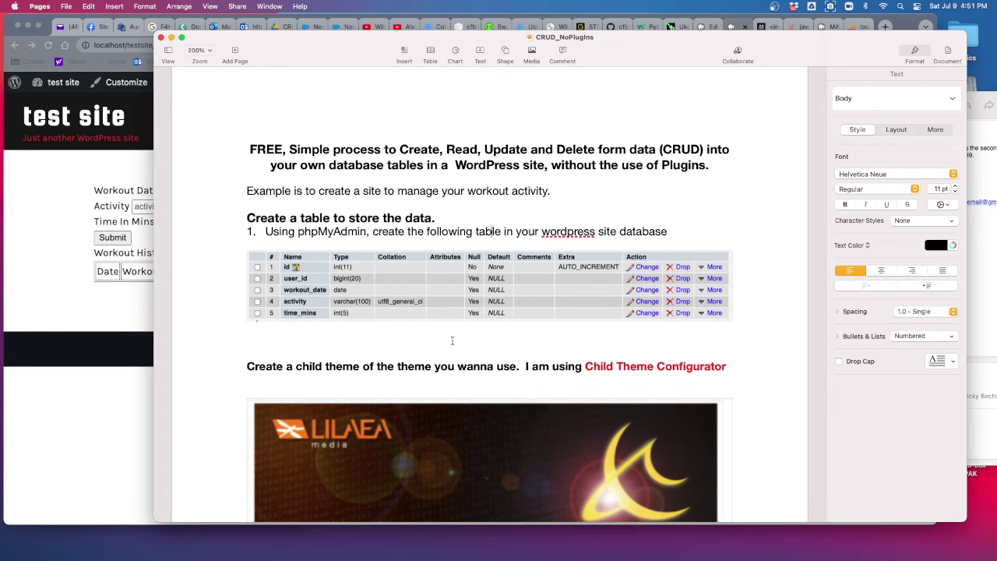
scroll(452, 340, "down", 1)
scroll(451, 341, "down", 2)
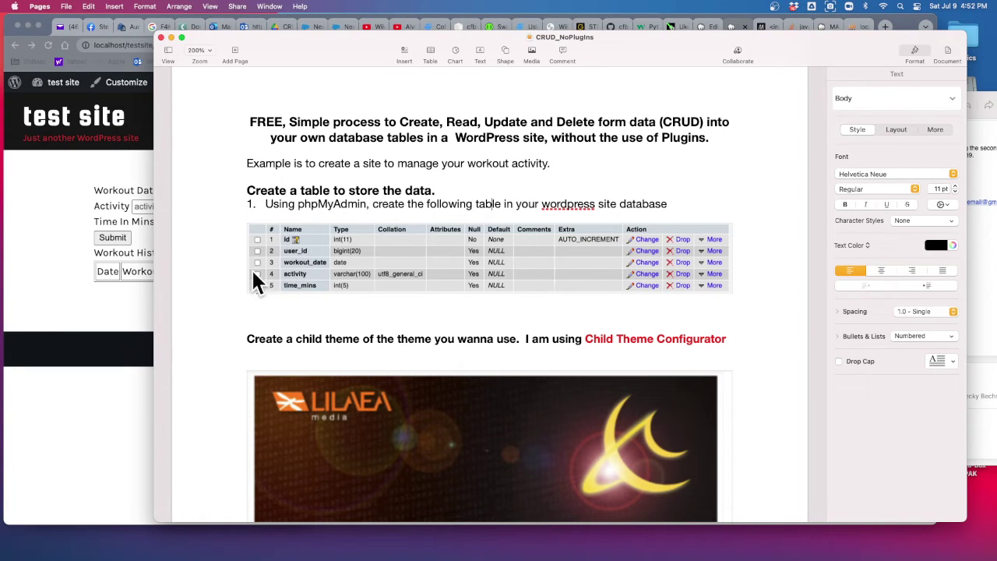
Step: Submit a Tennis workout of 60 minutes dated 06/28/2022 through the workout form
left_click(39, 271)
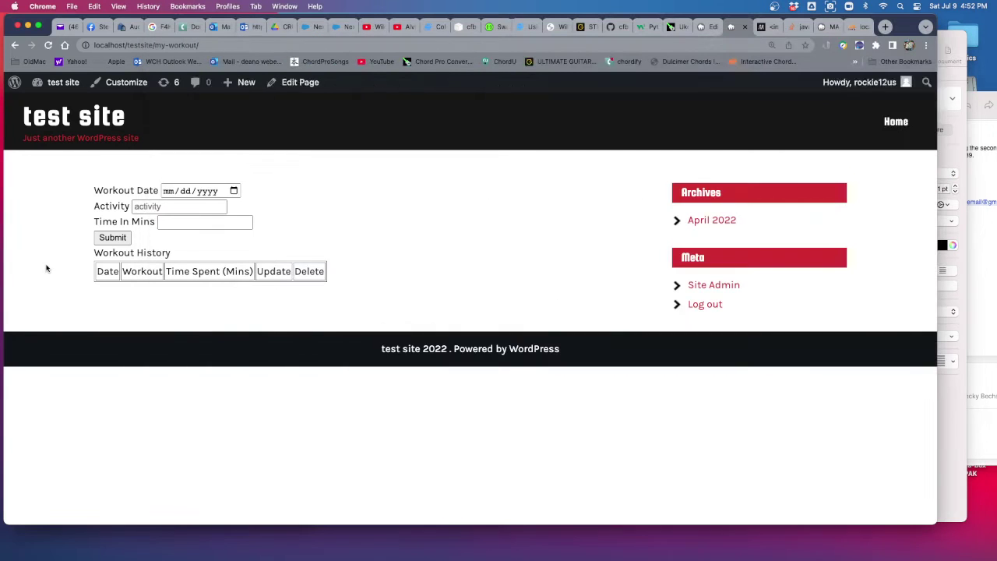
left_click(125, 192)
left_click(234, 191)
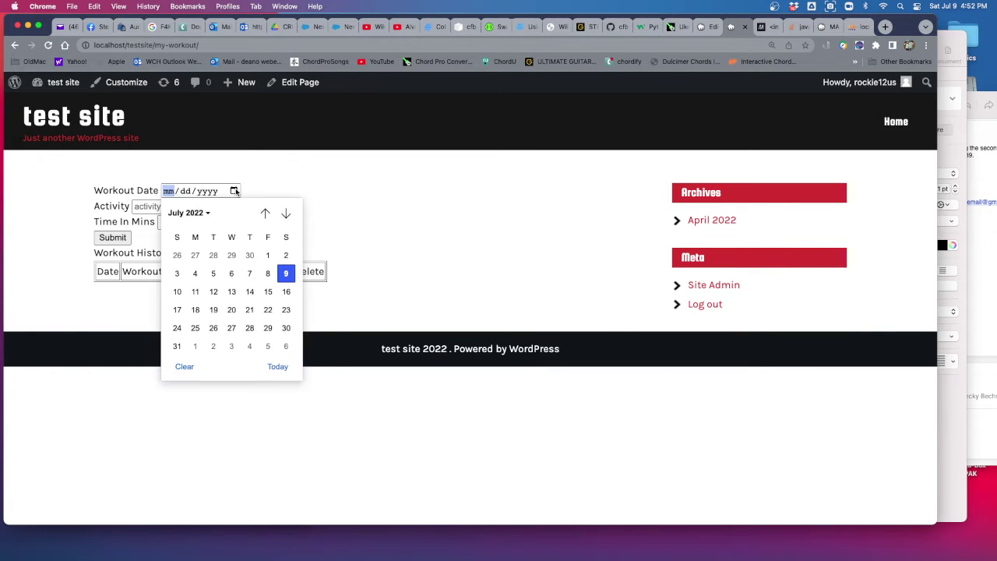
left_click(216, 258)
left_click(162, 206)
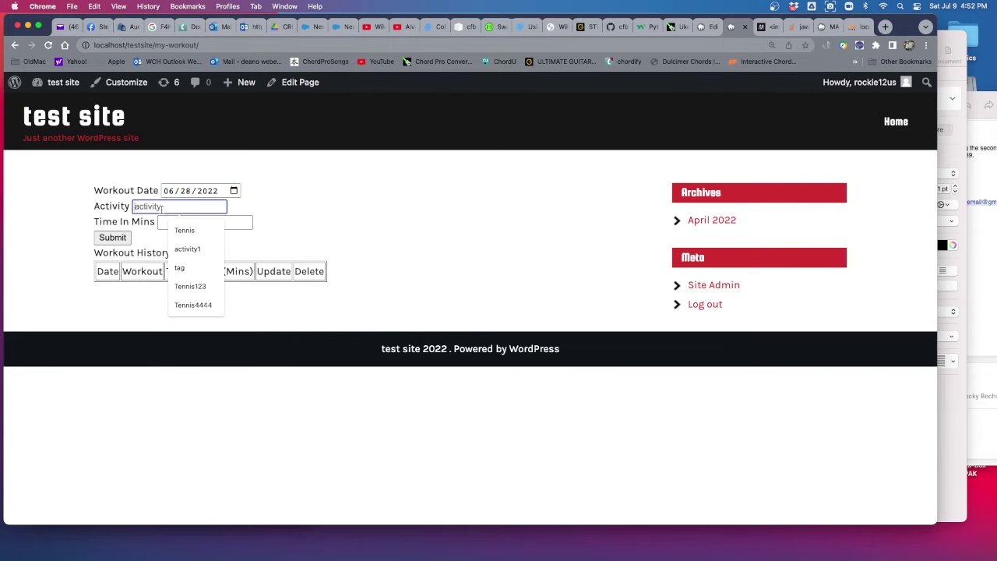
left_click(189, 232)
left_click(176, 223)
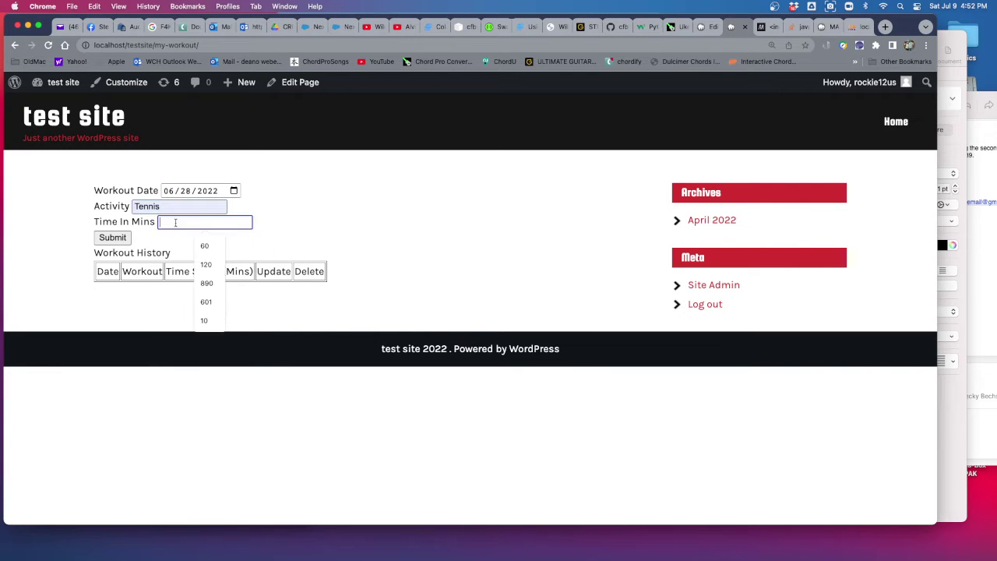
left_click(201, 248)
left_click(113, 238)
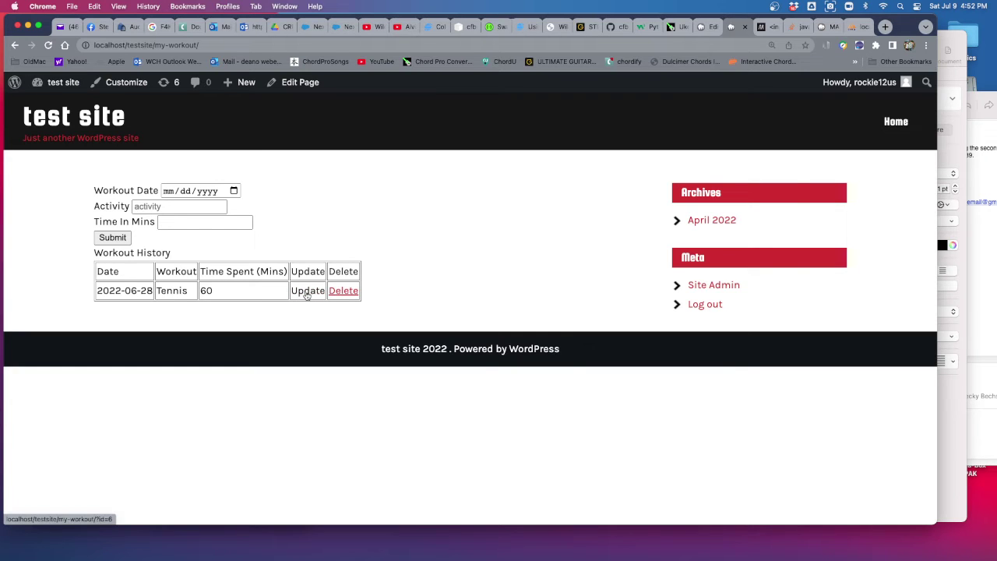
Step: Edit the Tennis row to 120 minutes on June 13, save it, then delete the record
left_click(308, 295)
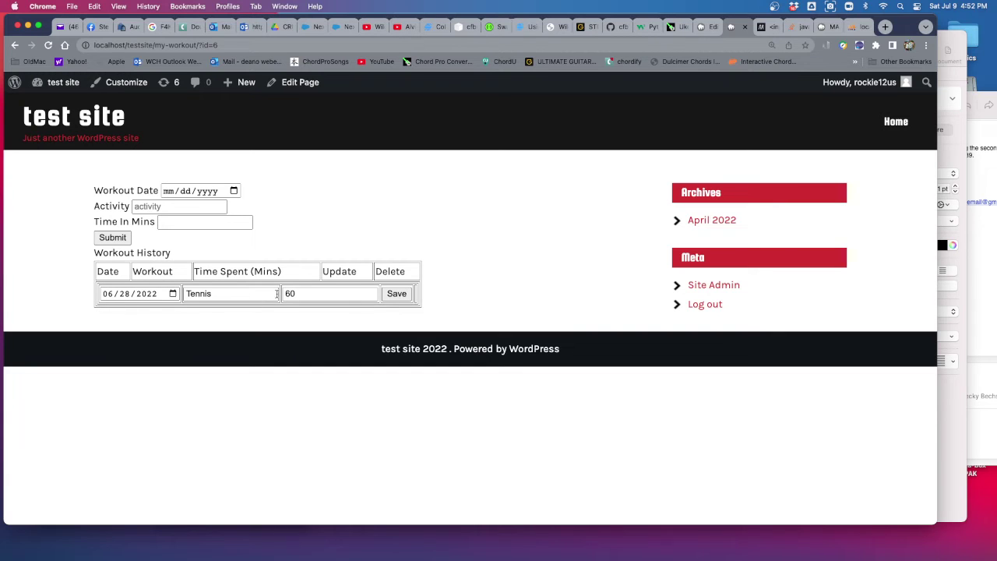
left_click(308, 294)
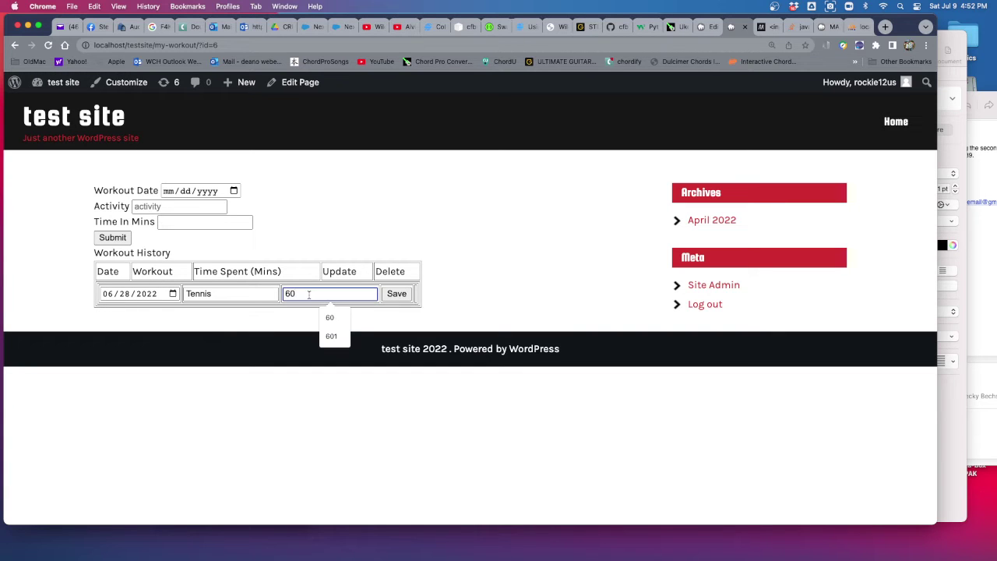
key("BackSpace")
key("BackSpace")
type("120")
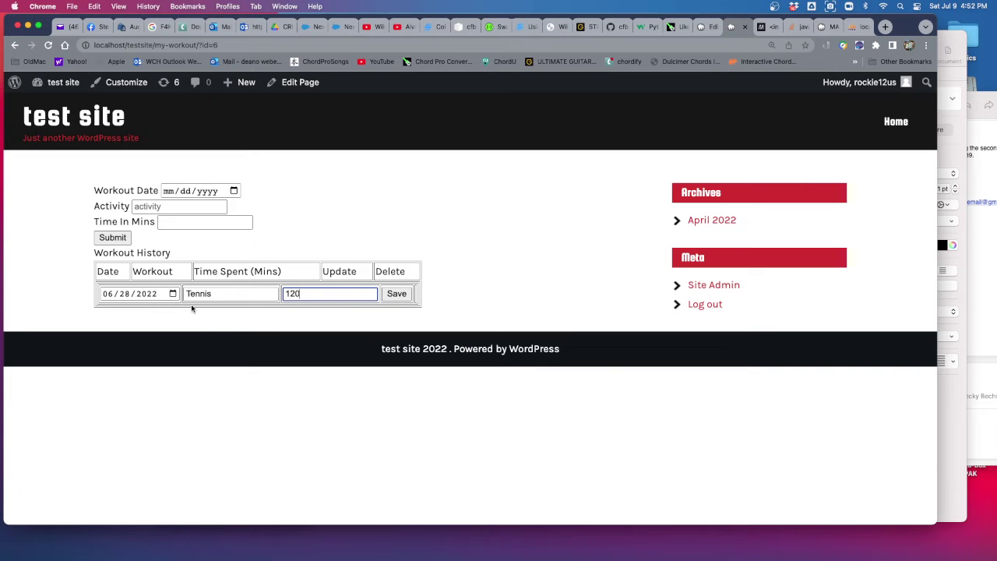
left_click(173, 294)
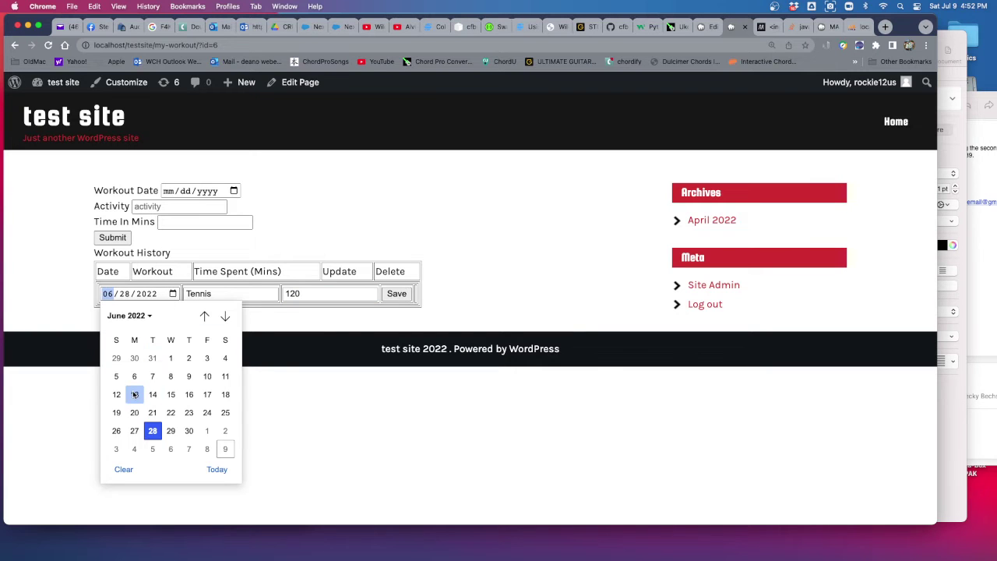
left_click(135, 396)
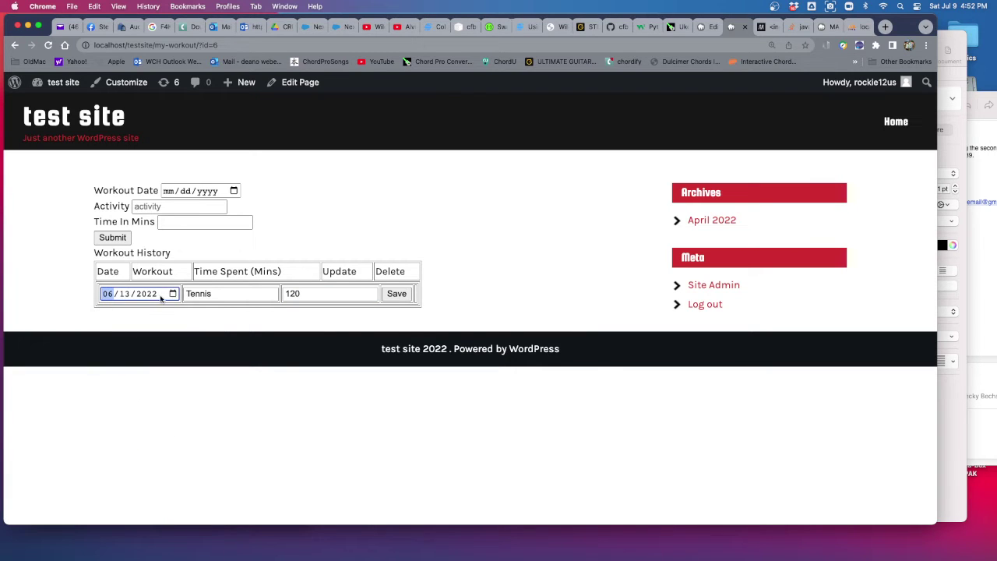
left_click(400, 297)
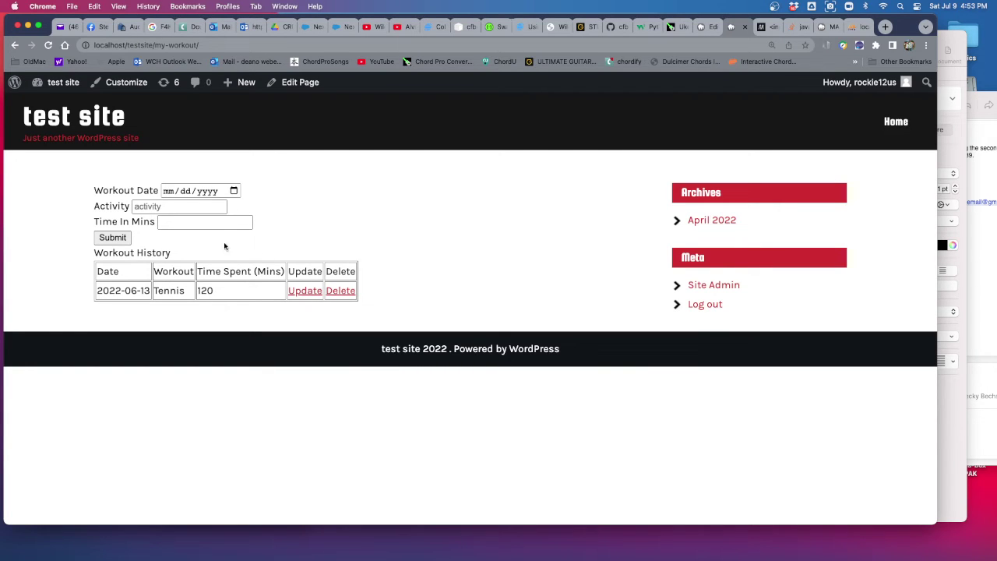
left_click(344, 294)
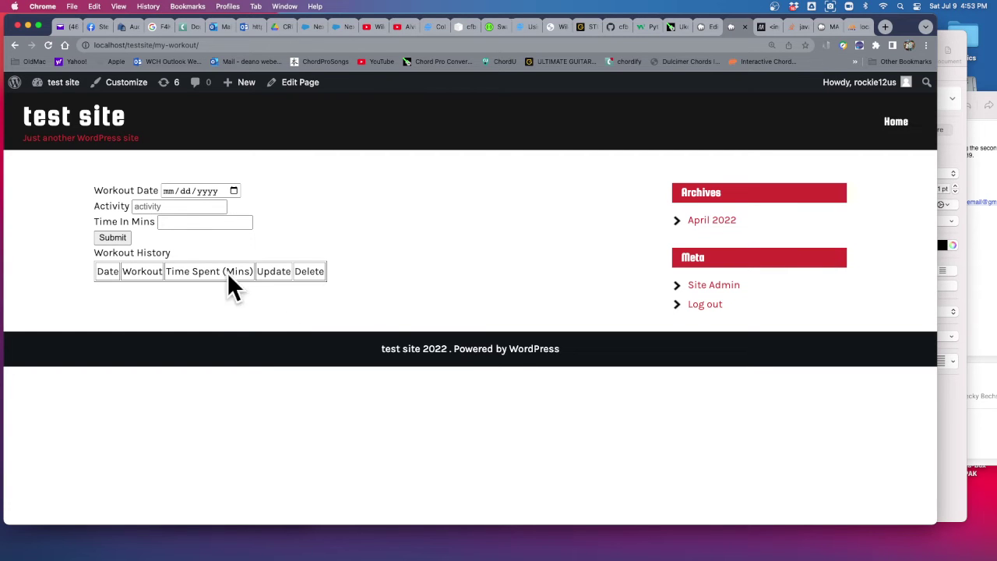
Step: Scroll the Pages guide down to the functions.php form-processing section
left_click(959, 412)
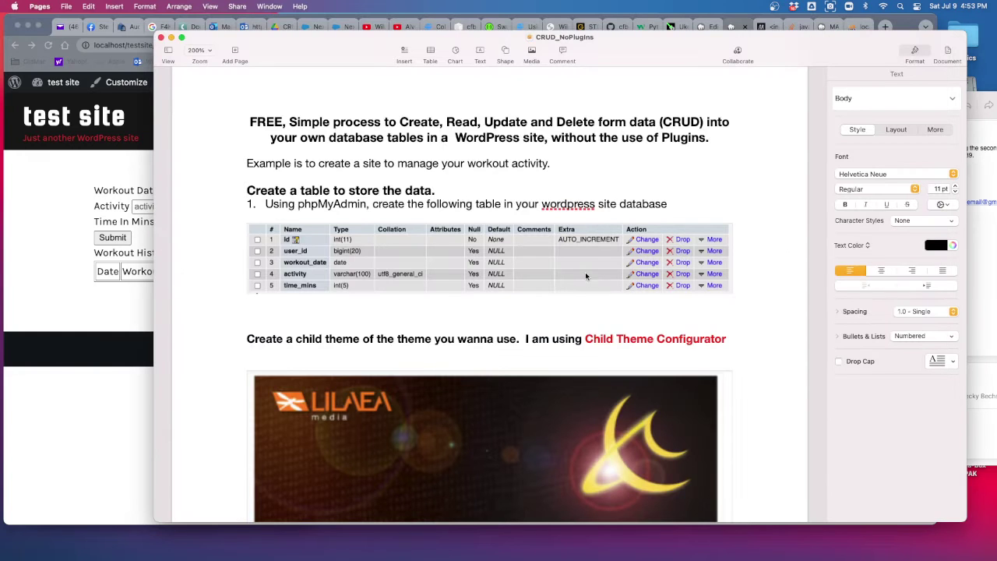
scroll(580, 273, "down", 1)
scroll(586, 278, "down", 5)
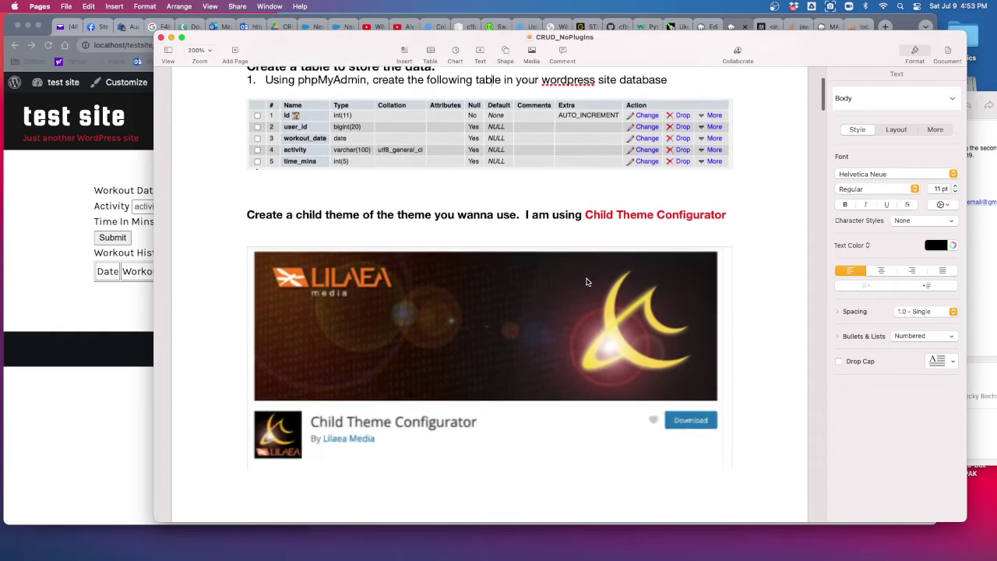
scroll(587, 280, "down", 3)
scroll(586, 281, "down", 2)
scroll(587, 280, "down", 1)
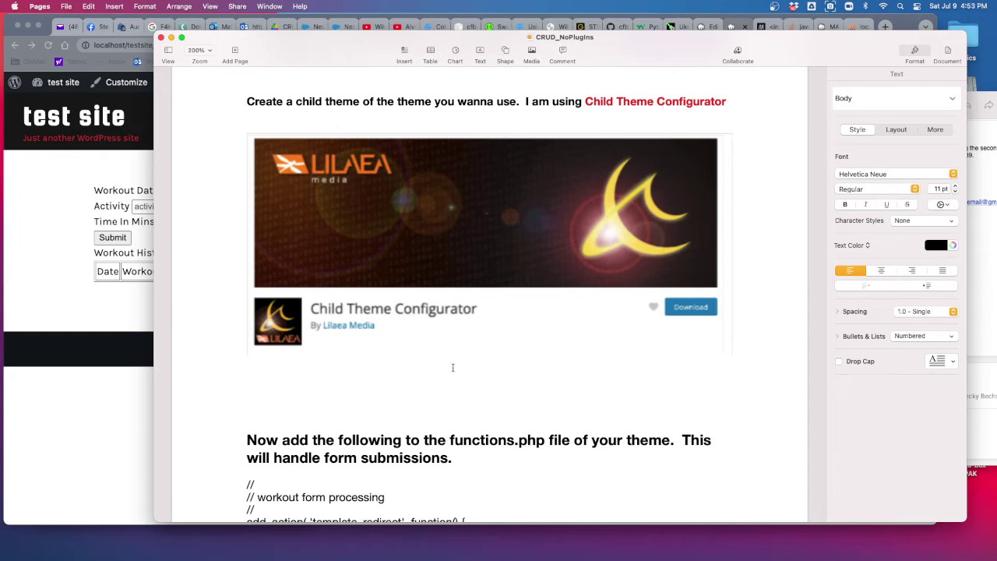
scroll(532, 338, "down", 2)
scroll(532, 337, "up", 3)
scroll(532, 338, "up", 2)
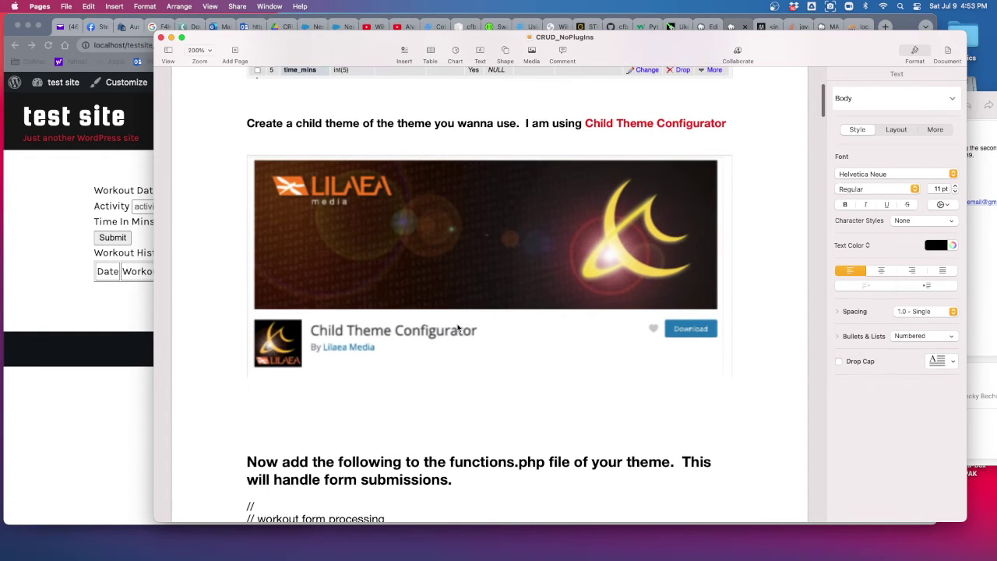
scroll(588, 380, "down", 4)
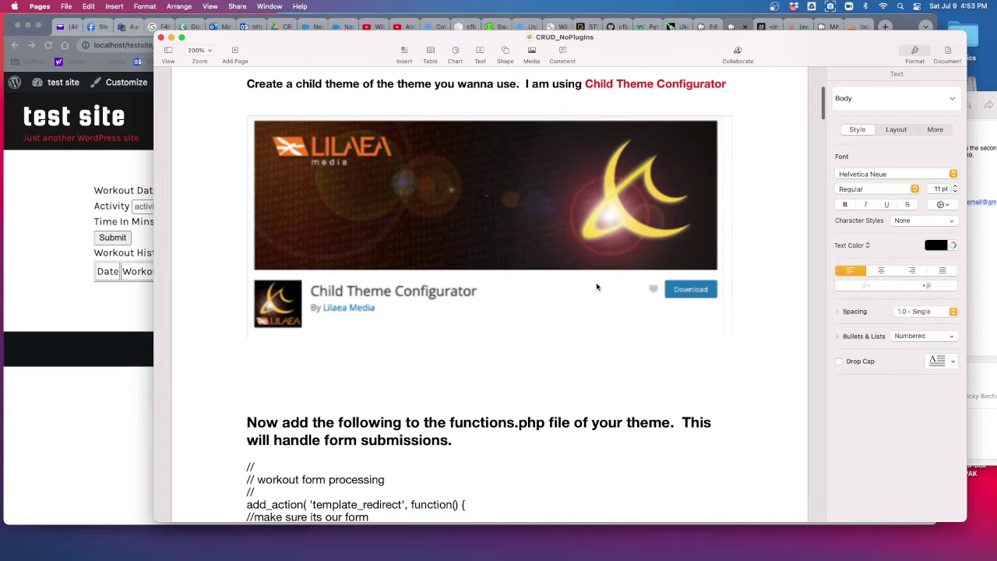
scroll(597, 285, "down", 10)
scroll(624, 288, "down", 5)
scroll(647, 291, "down", 3)
scroll(647, 291, "down", 3)
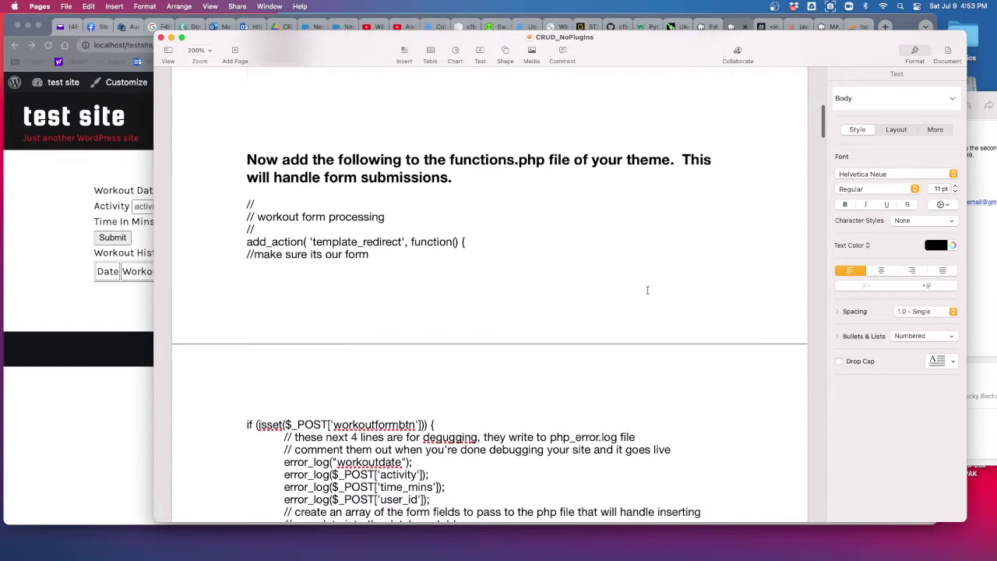
scroll(647, 290, "down", 2)
scroll(518, 165, "up", 8)
Step: Highlight the functions.php file name in the heading and scroll through the code beneath it
left_click_drag(451, 229, 543, 229)
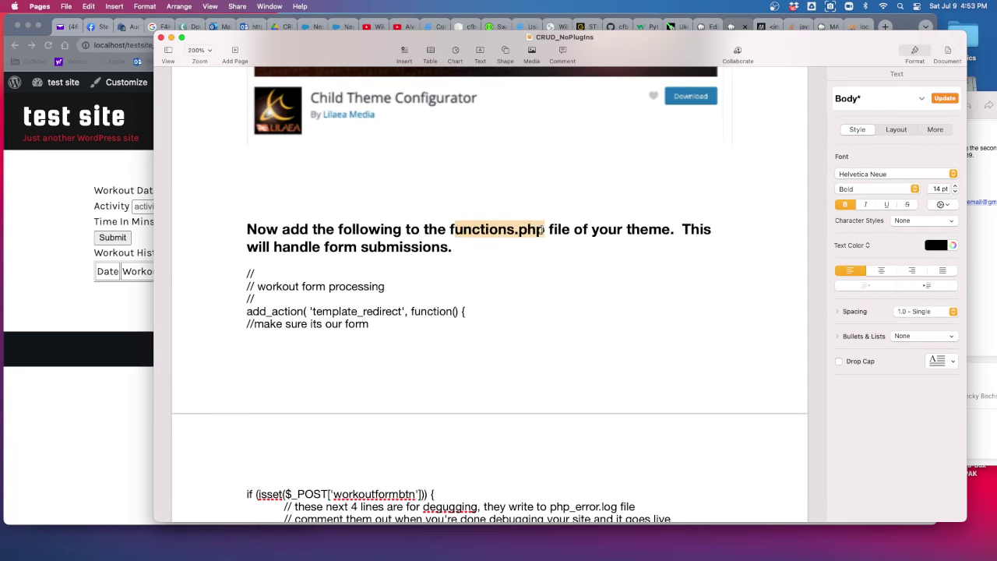
left_click(492, 229)
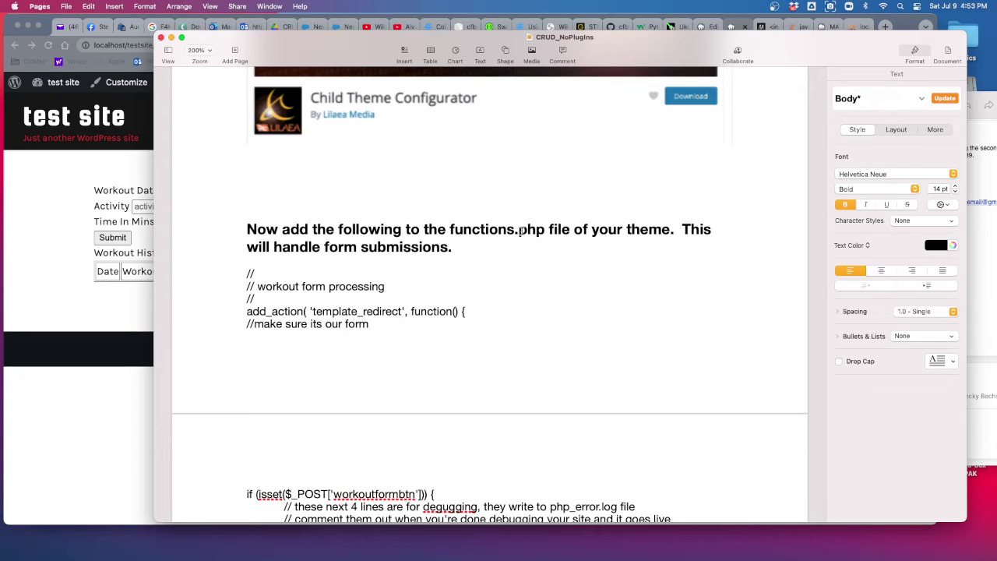
scroll(479, 312, "down", 5)
scroll(478, 316, "down", 4)
scroll(437, 312, "down", 7)
scroll(372, 306, "down", 3)
scroll(372, 306, "up", 5)
scroll(369, 300, "up", 3)
scroll(366, 294, "up", 2)
scroll(363, 289, "up", 2)
scroll(363, 289, "up", 1)
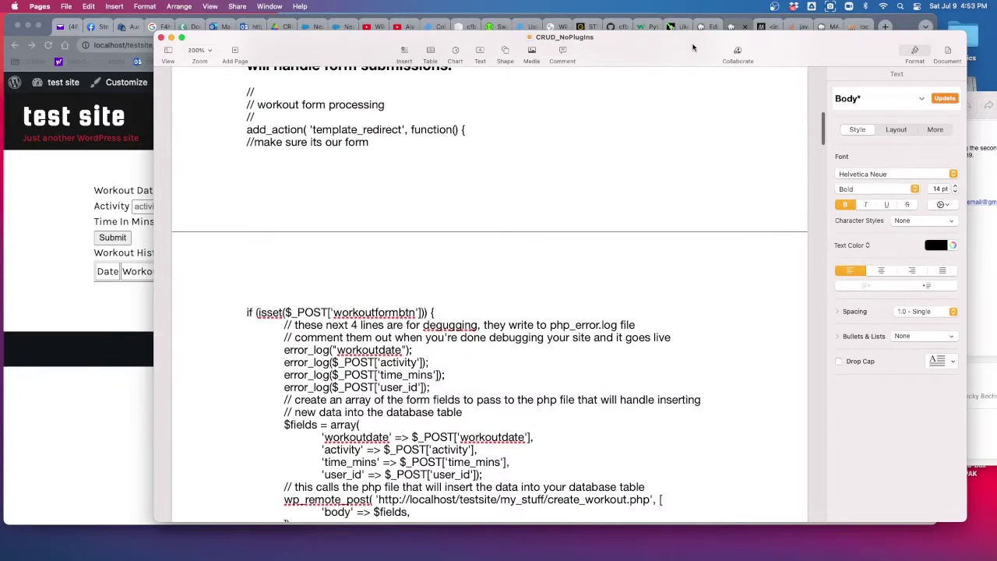
Step: Open the Workout Lite Child theme's functions.php in the Theme File Editor
left_click(707, 28)
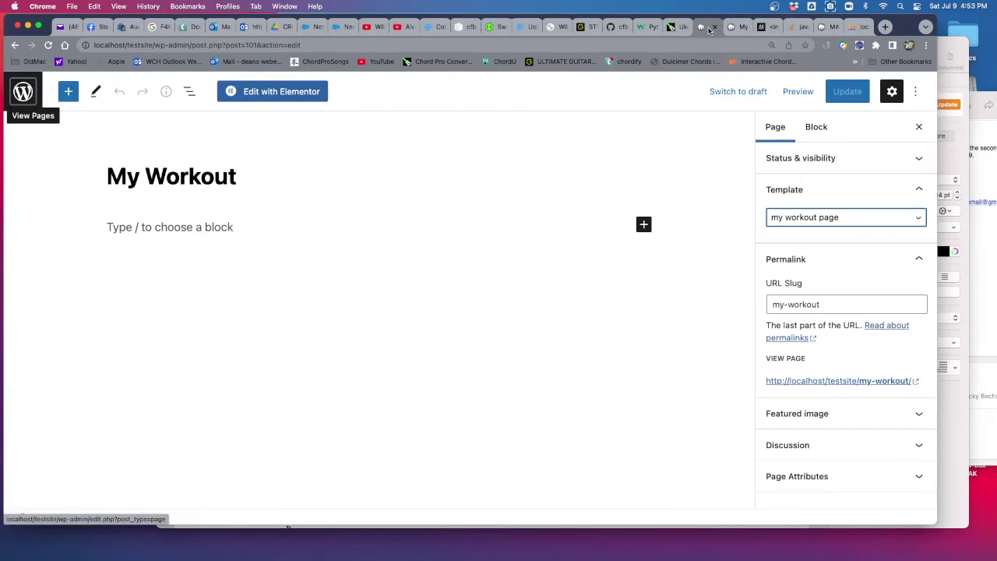
left_click(17, 93)
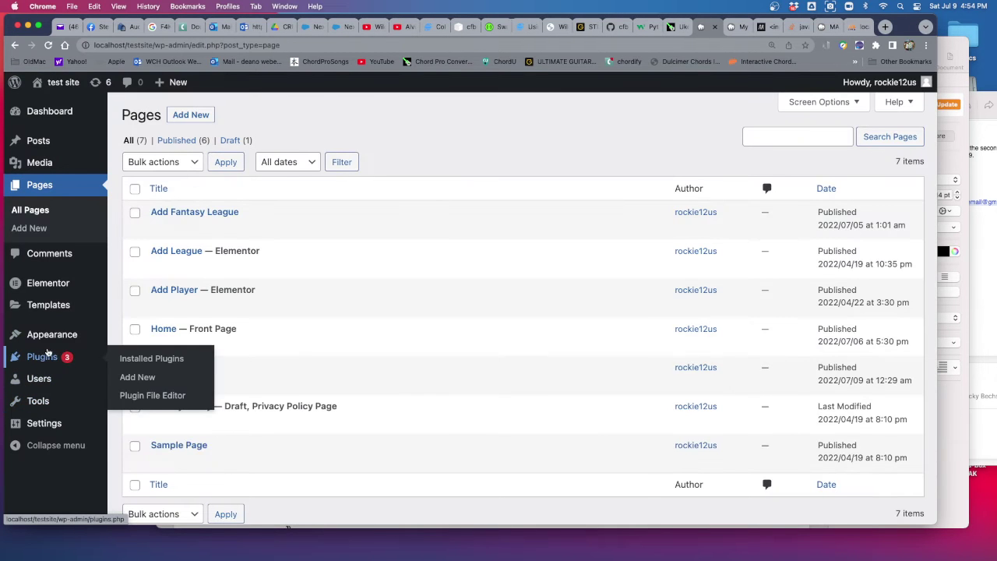
mouse_move(51, 334)
left_click(142, 450)
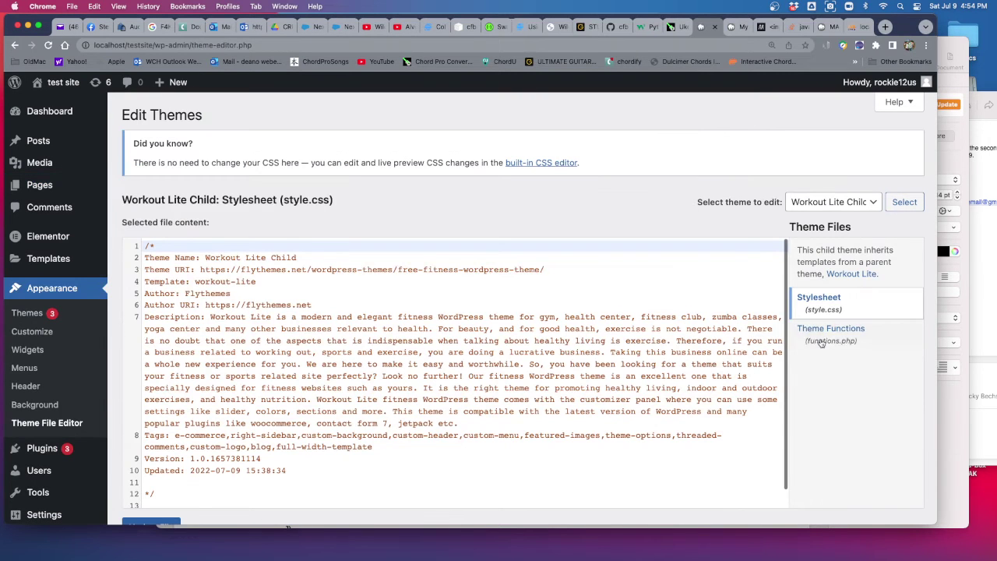
left_click(831, 340)
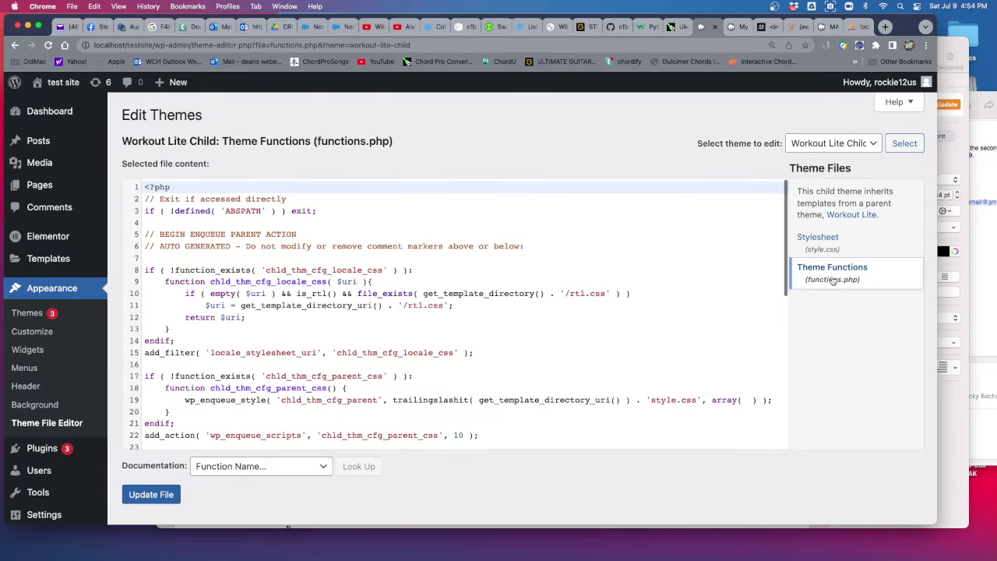
Step: Point out the workoutformbtn check on line 30 and the error_log debugging lines 31–36
scroll(568, 327, "down", 5)
scroll(567, 327, "down", 3)
scroll(567, 328, "up", 2)
scroll(565, 327, "up", 2)
scroll(565, 328, "up", 1)
scroll(565, 328, "down", 3)
scroll(564, 327, "down", 1)
scroll(565, 327, "up", 1)
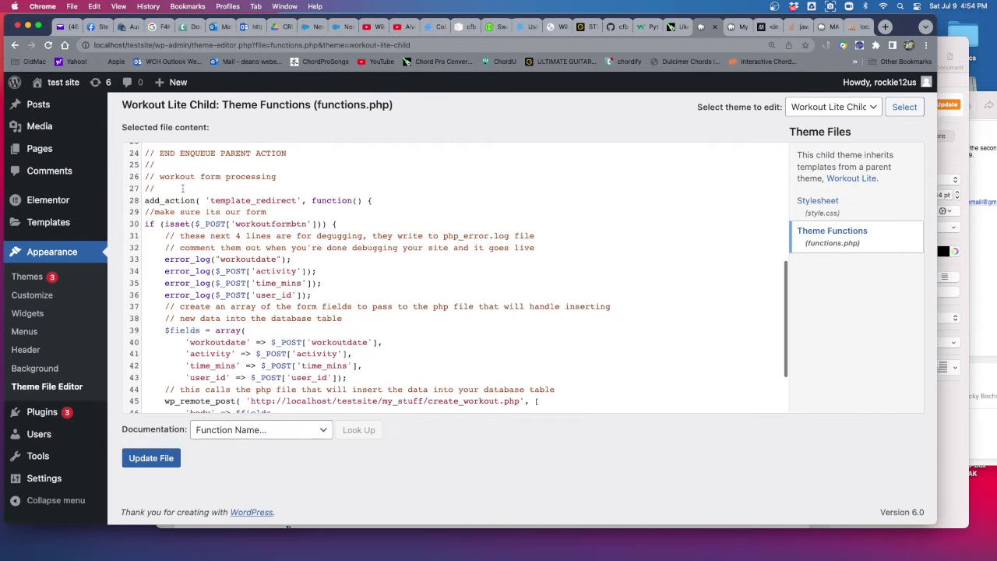
scroll(304, 202, "down", 4)
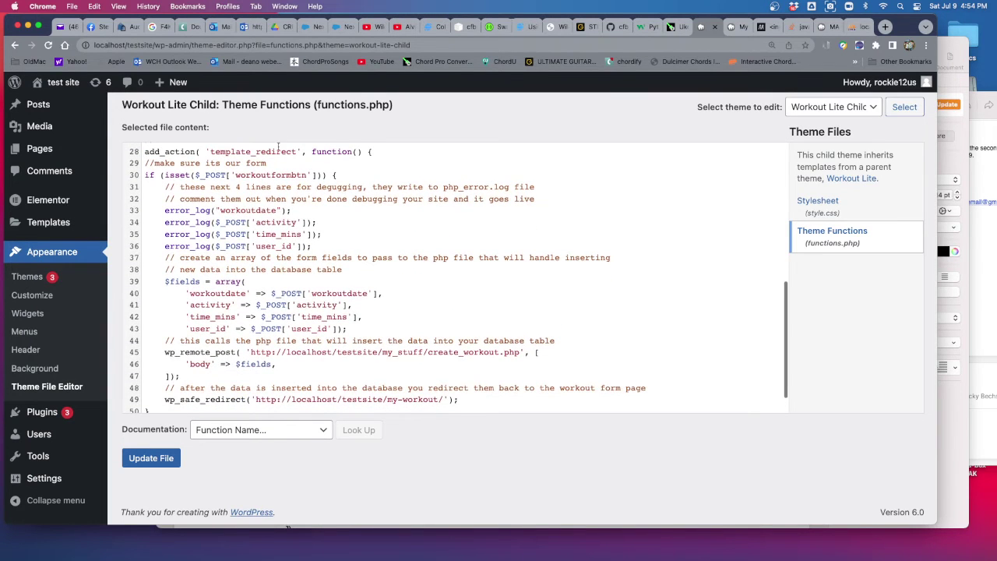
double_click(274, 174)
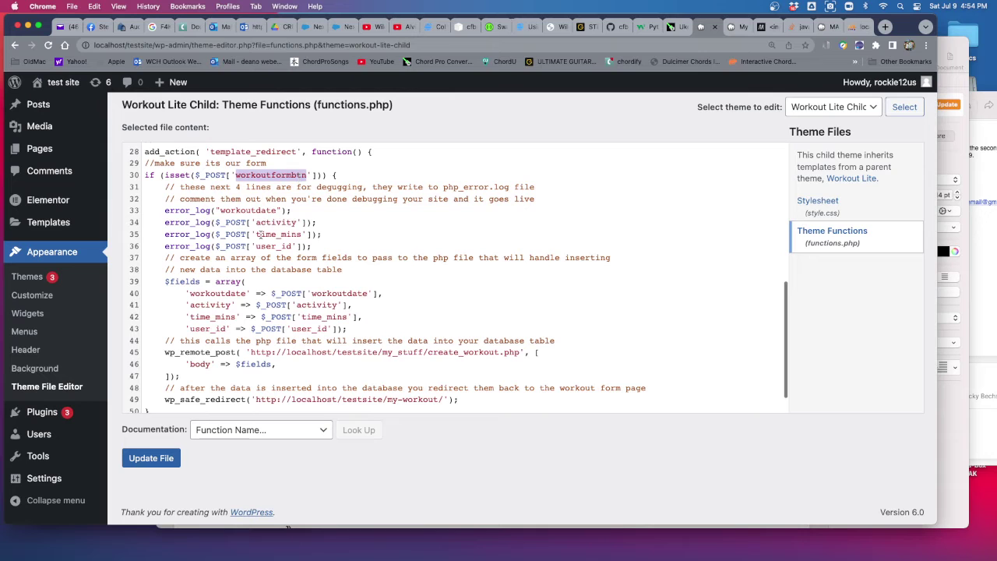
left_click(208, 210)
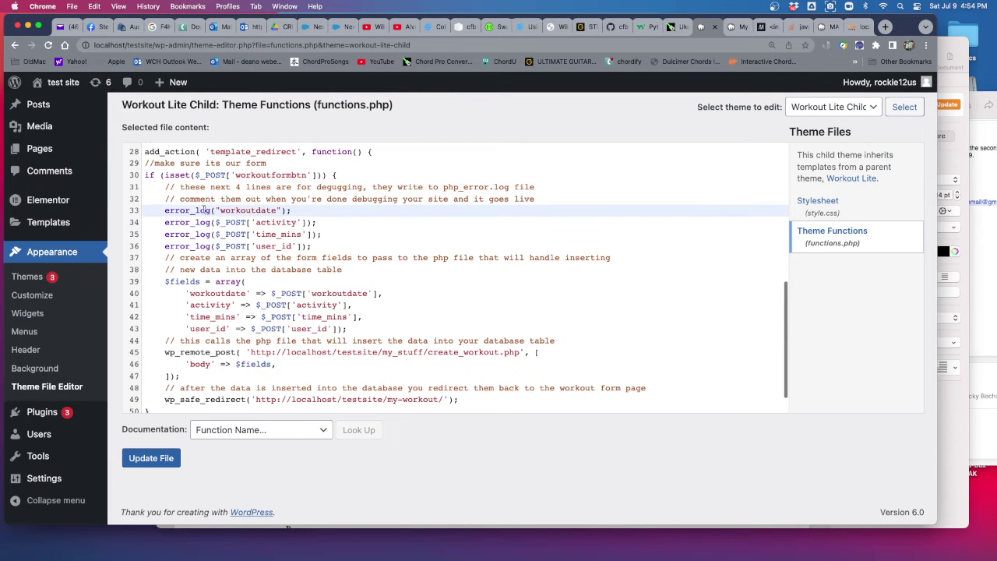
left_click_drag(164, 188, 321, 242)
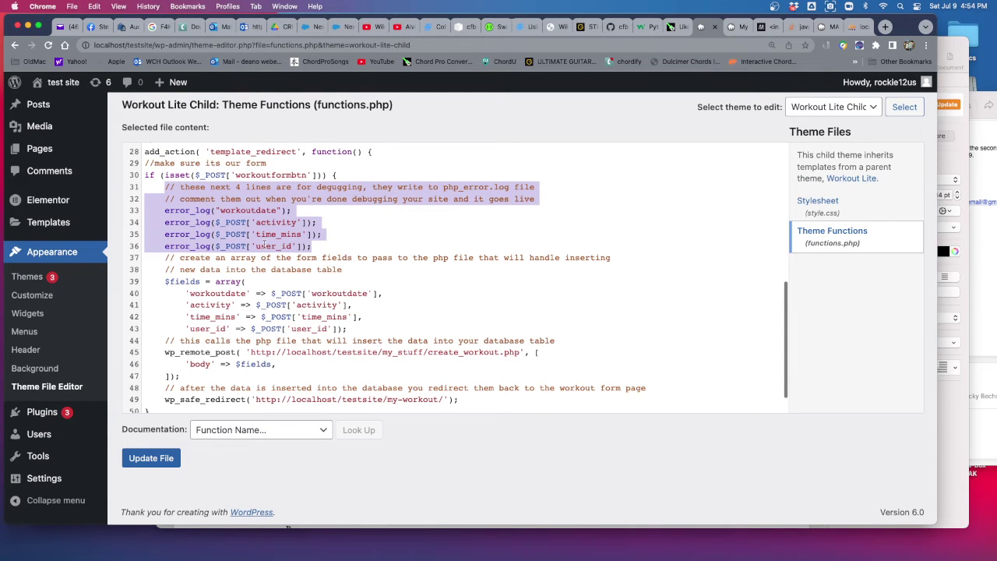
left_click_drag(164, 211, 312, 246)
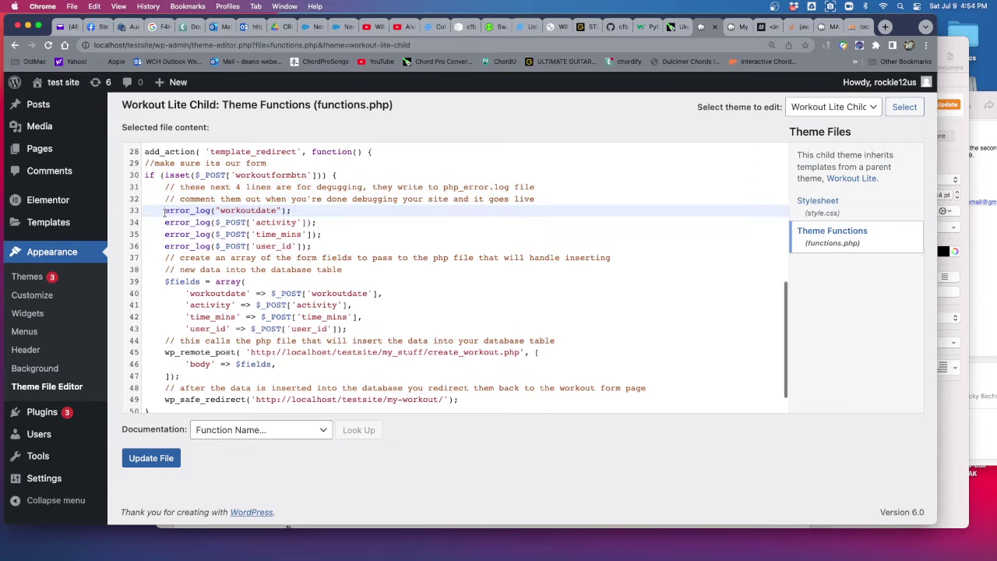
left_click(351, 248)
Step: Go through the $fields array keys and their posted workoutdate, activity, time_mins and user_id values
scroll(295, 293, "down", 2)
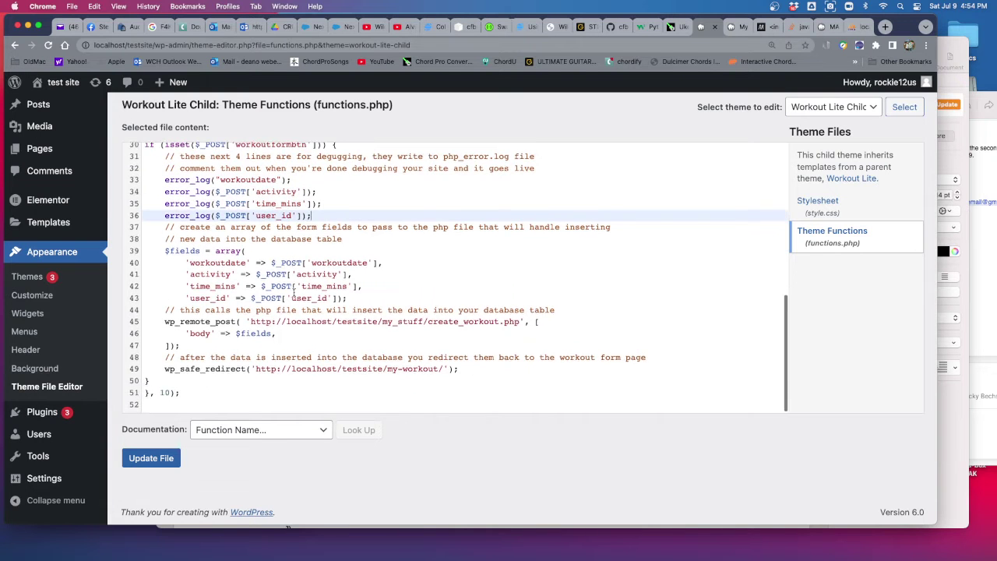
double_click(178, 251)
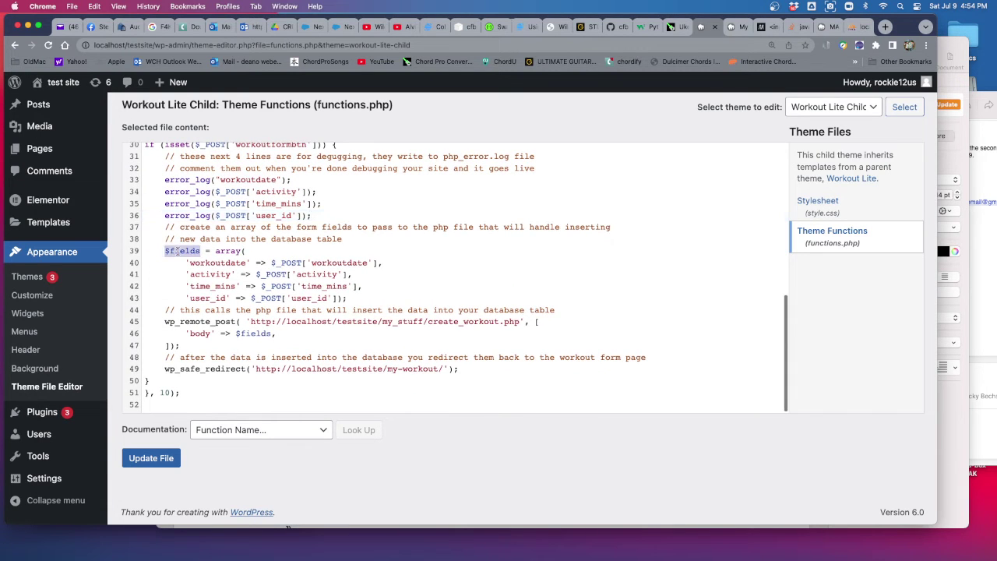
left_click(231, 268)
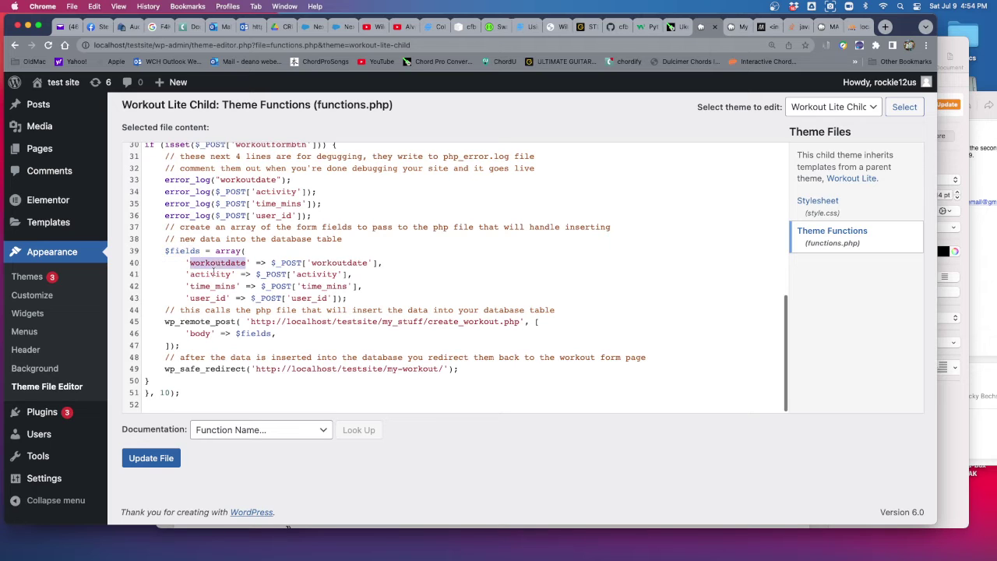
double_click(214, 273)
double_click(212, 286)
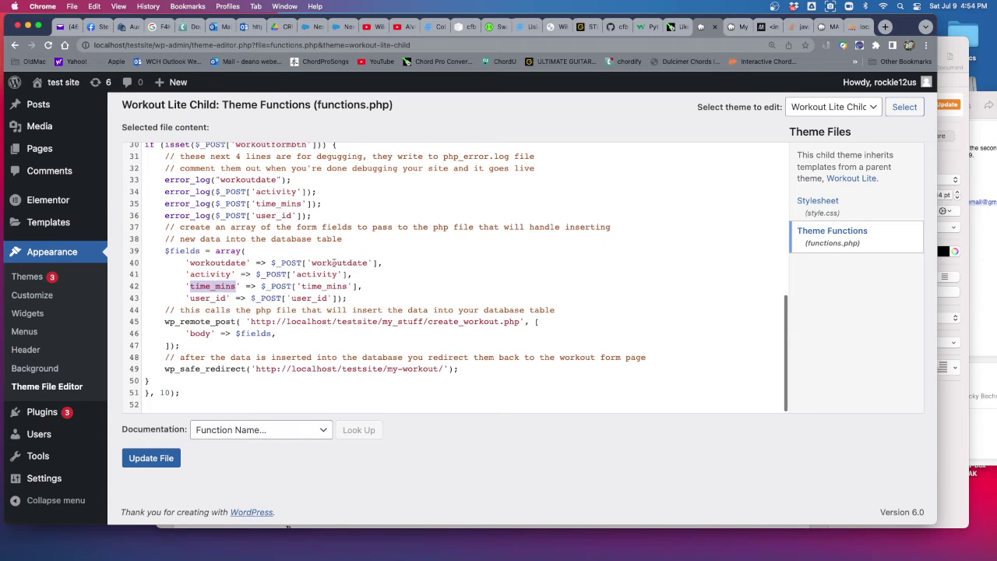
double_click(335, 262)
double_click(315, 274)
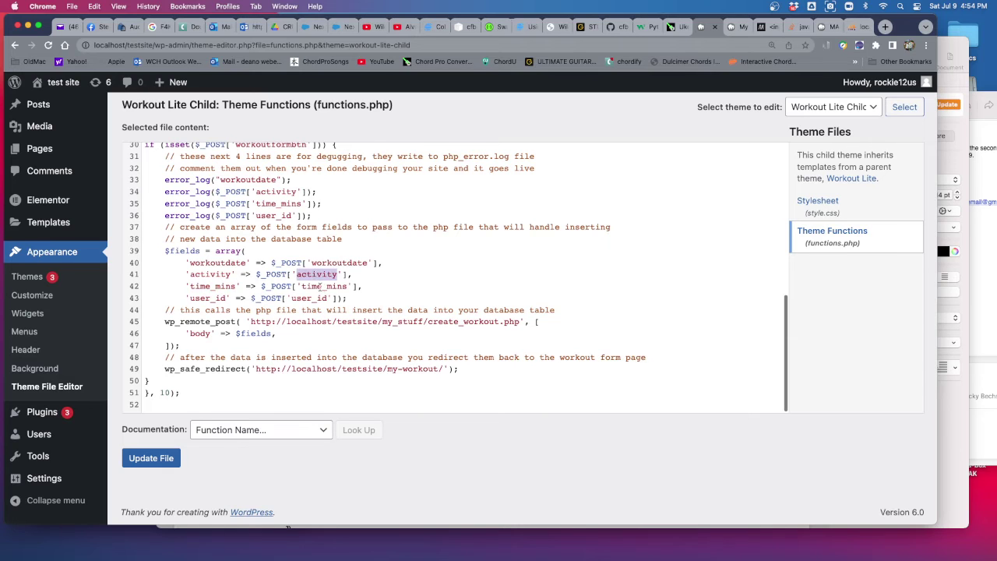
double_click(322, 287)
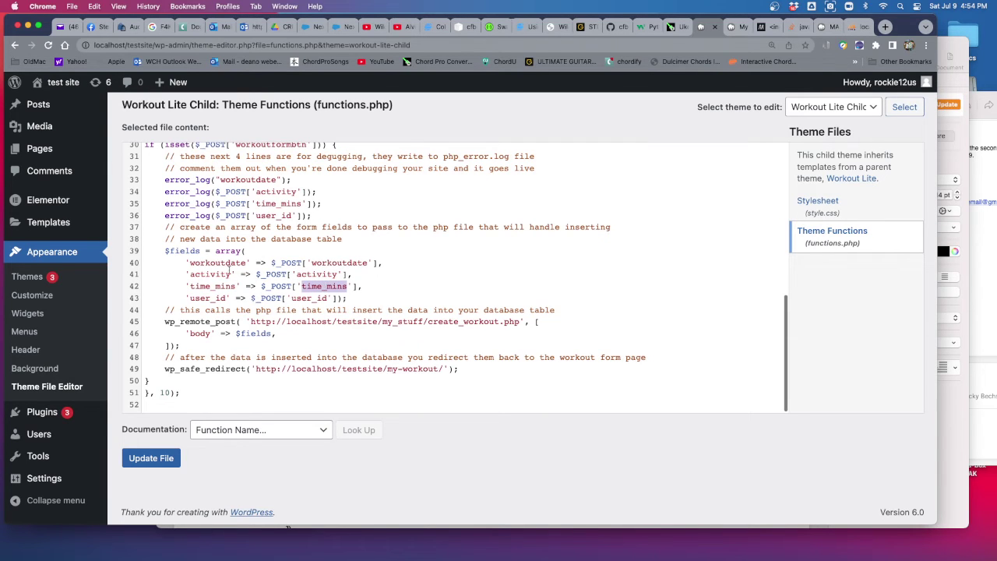
double_click(311, 298)
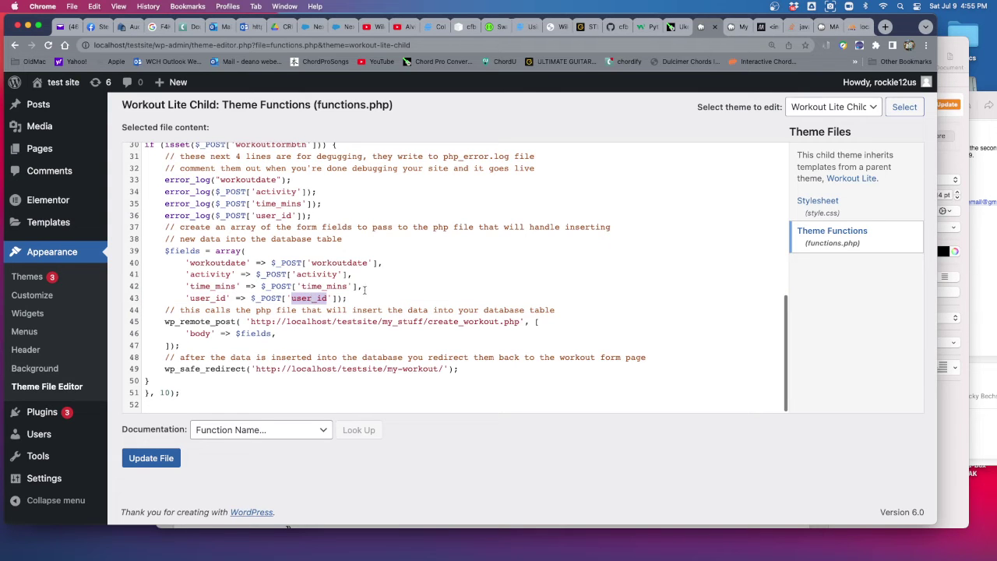
double_click(182, 250)
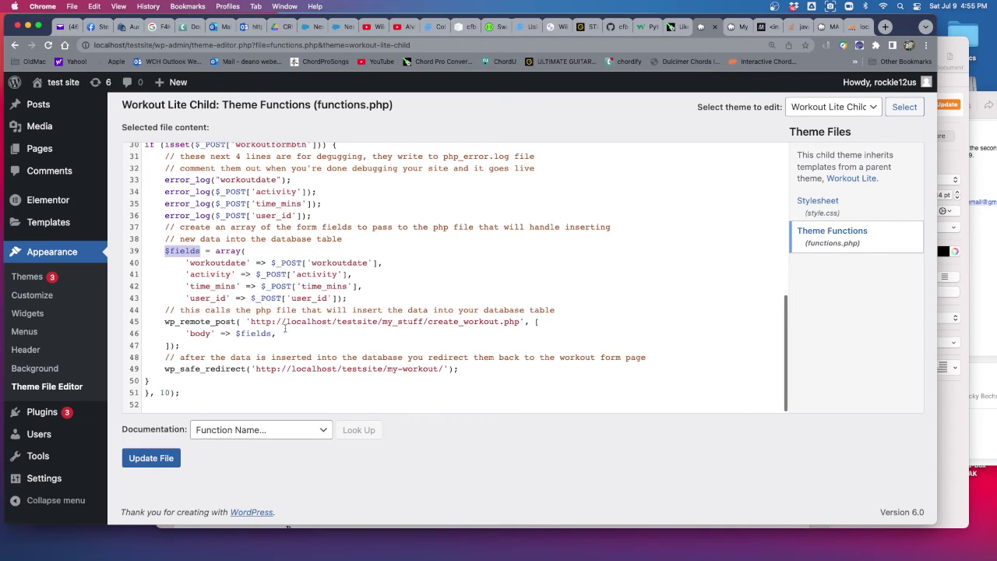
Step: Mark the wp_remote_post call to my_stuff/create_workout.php and the redirect back to the workout page
mouse_move(286, 334)
left_mouse_down()
mouse_move(160, 333)
mouse_move(160, 324)
left_mouse_up()
left_click_drag(428, 321, 517, 323)
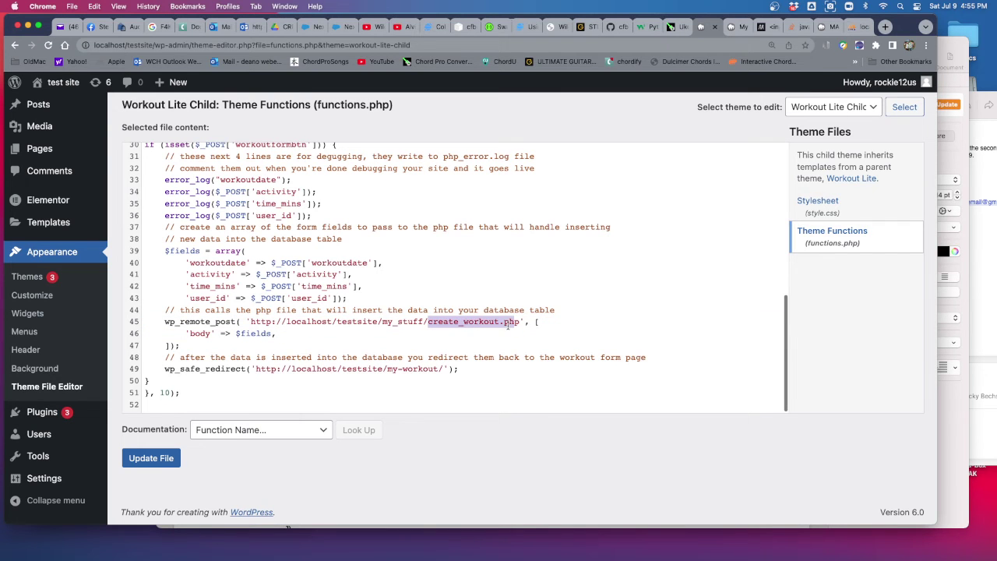
left_click(508, 323)
double_click(400, 321)
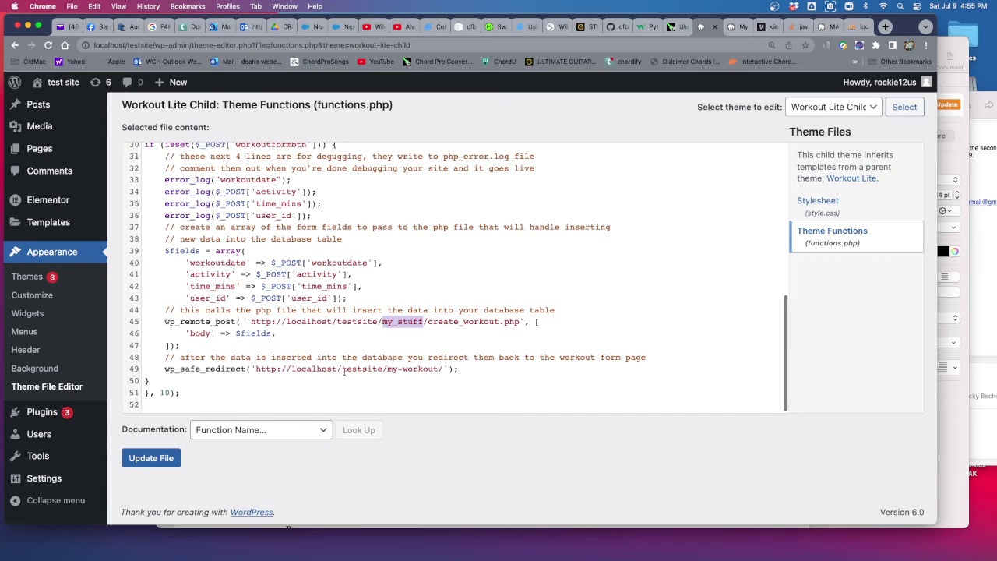
left_click_drag(458, 370, 164, 369)
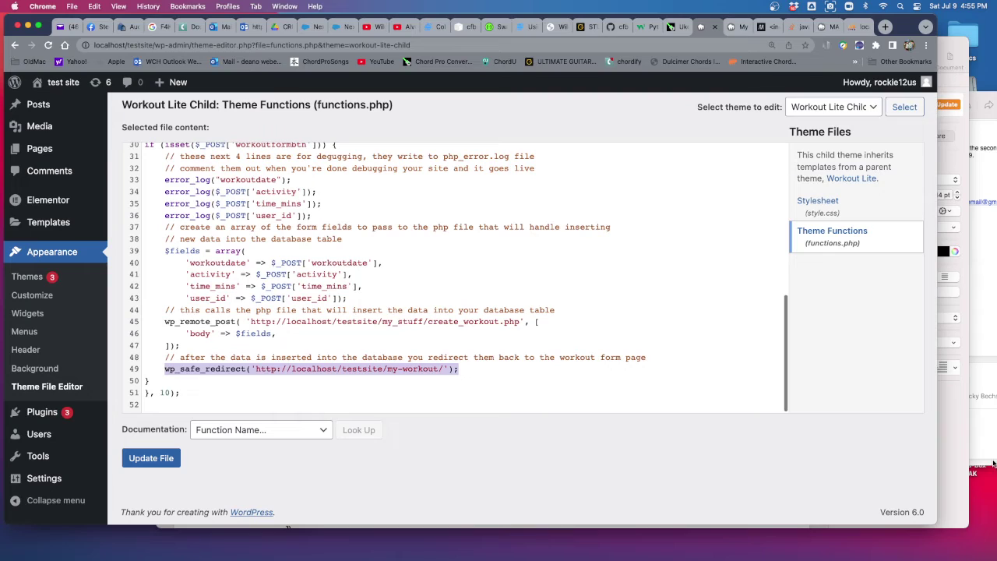
left_click(955, 442)
scroll(502, 390, "down", 5)
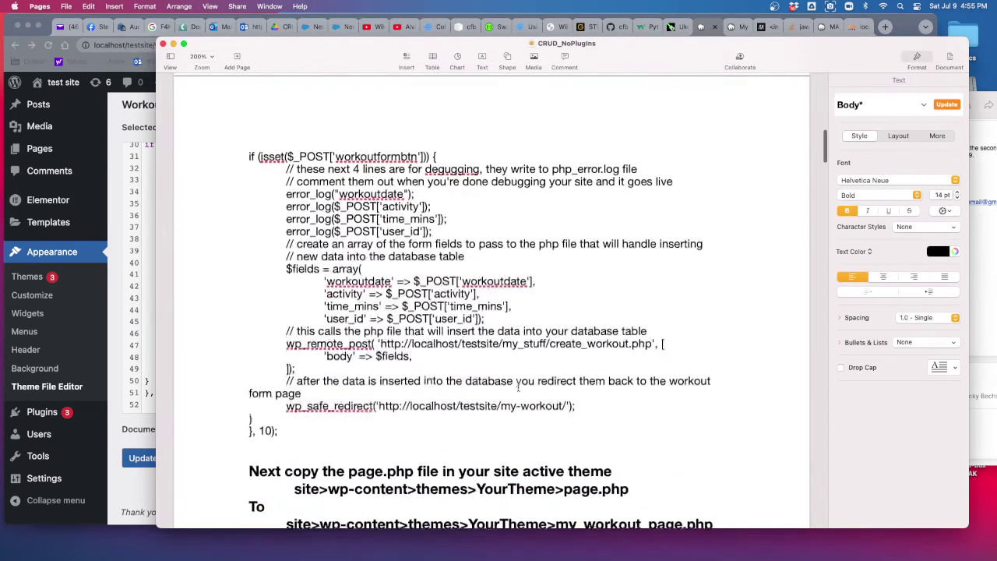
scroll(528, 388, "down", 10)
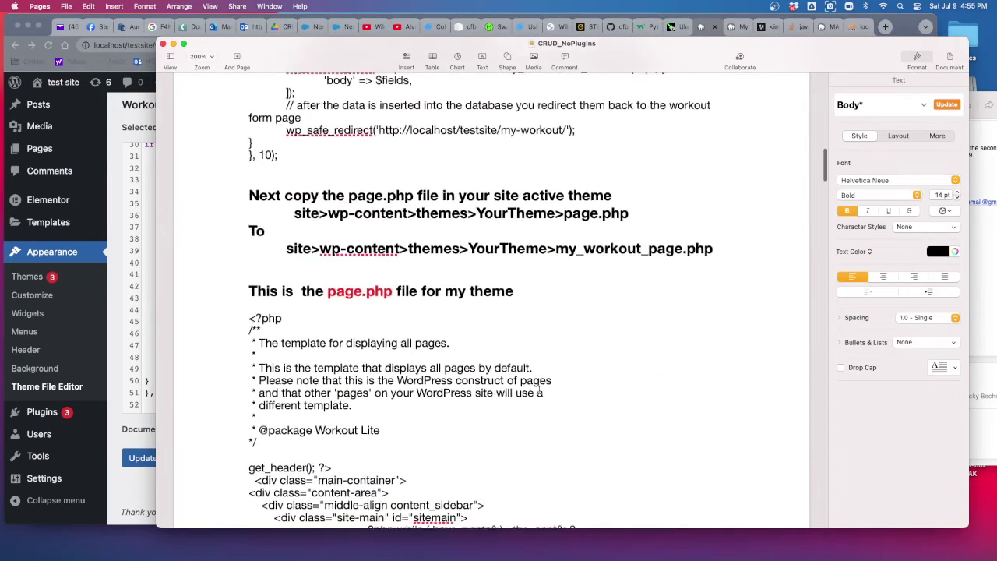
scroll(540, 381, "down", 2)
scroll(561, 384, "down", 2)
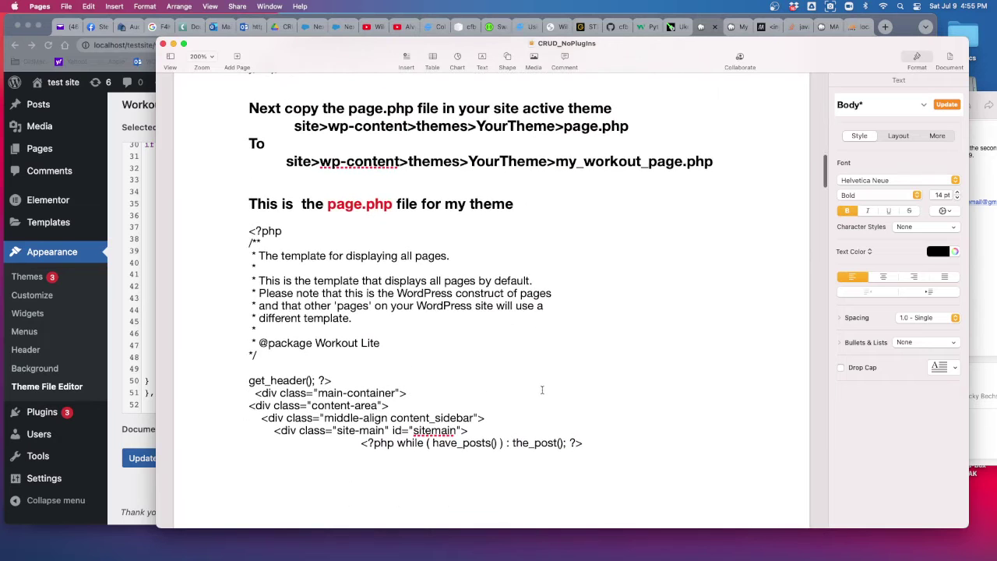
scroll(560, 318, "down", 1)
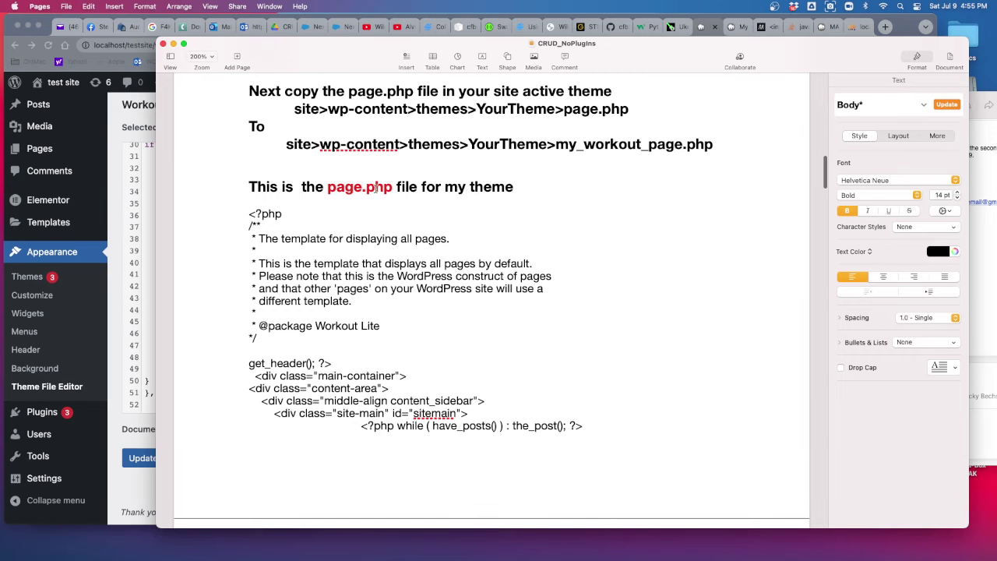
scroll(358, 207, "down", 5)
scroll(366, 215, "down", 10)
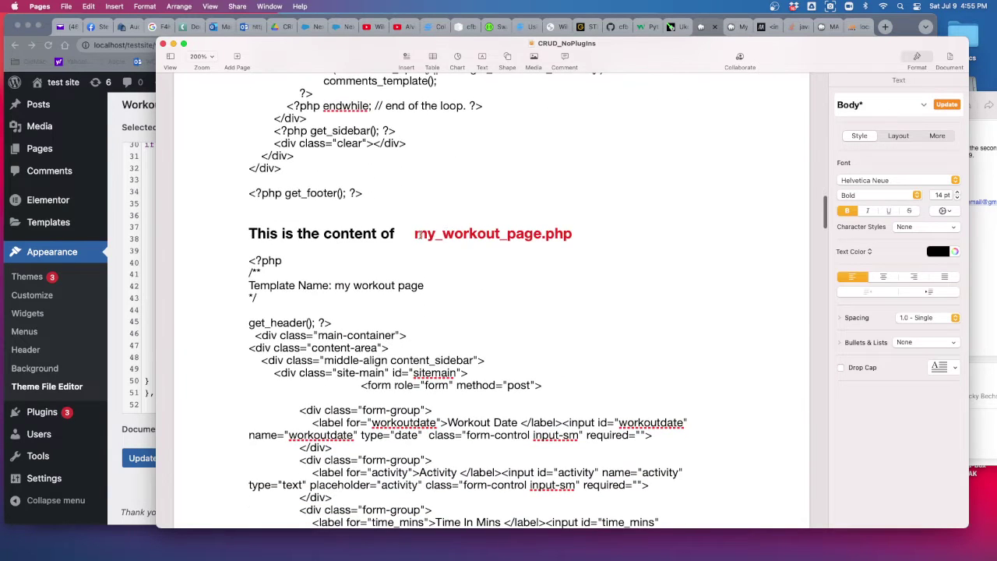
left_click_drag(414, 234, 542, 235)
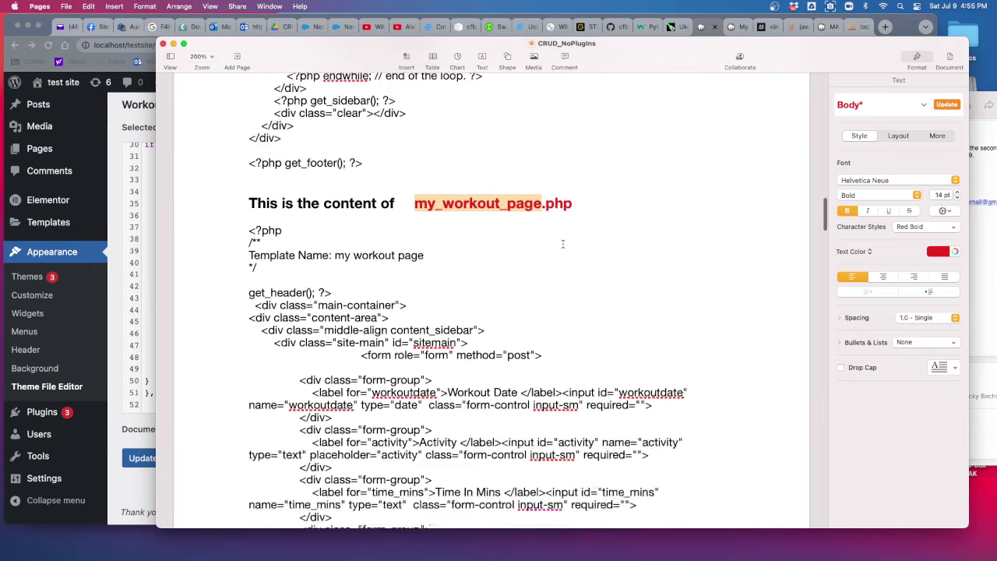
scroll(546, 219, "down", 3)
scroll(436, 217, "down", 3)
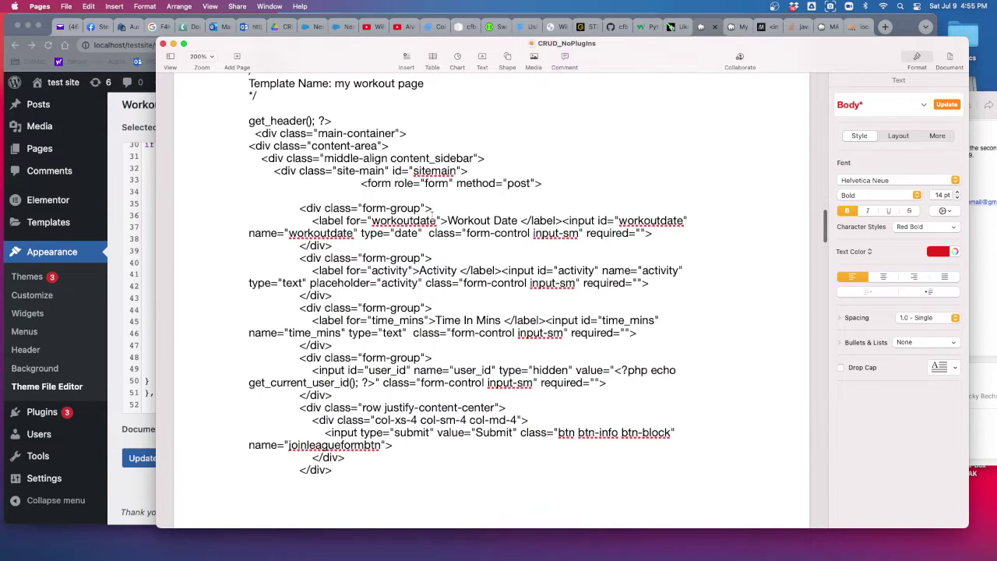
left_click(362, 182)
scroll(443, 205, "up", 5)
scroll(442, 205, "up", 5)
scroll(443, 208, "up", 2)
scroll(444, 311, "down", 3)
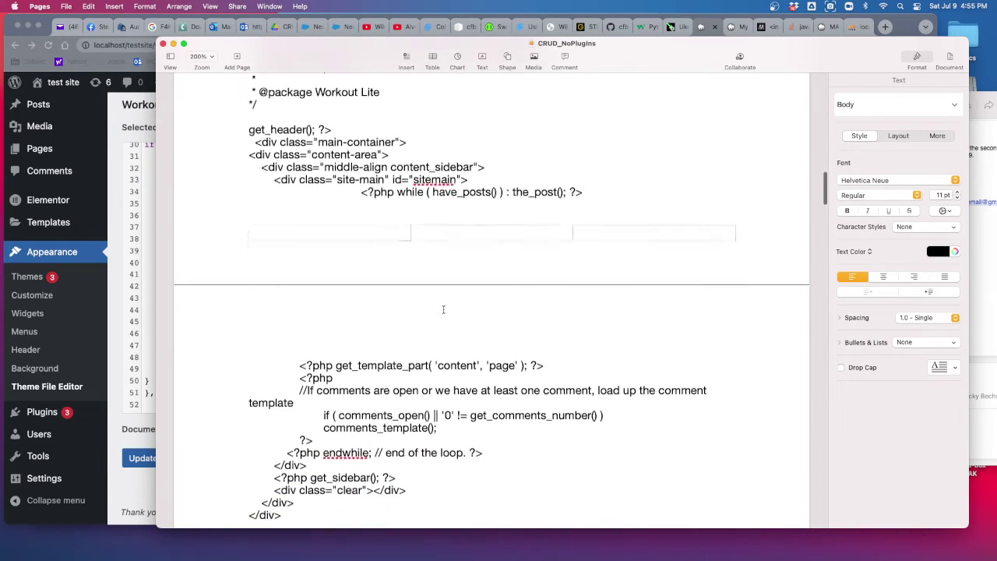
left_click_drag(362, 174, 390, 312)
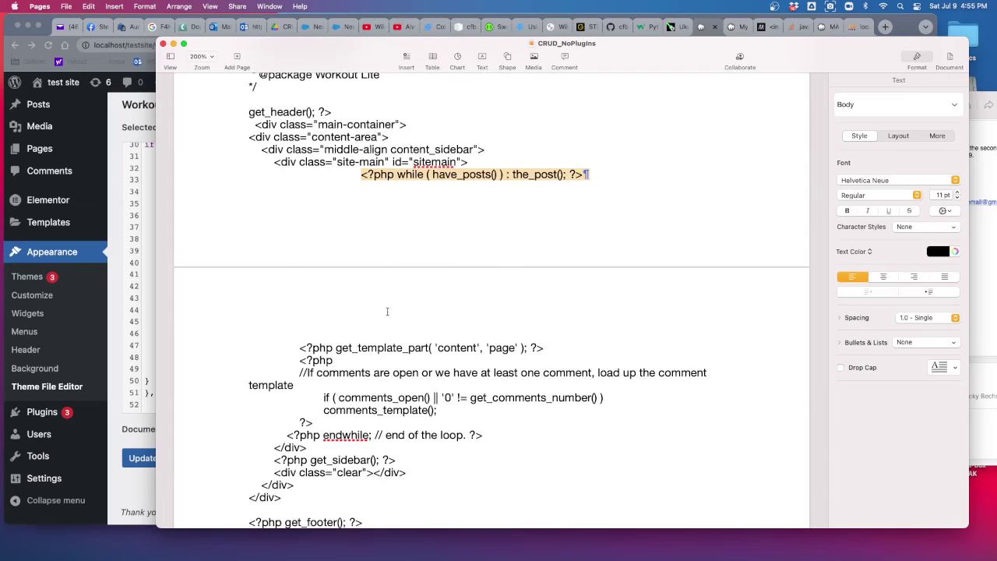
scroll(512, 239, "down", 1)
scroll(510, 238, "down", 6)
scroll(510, 237, "down", 8)
scroll(508, 232, "down", 5)
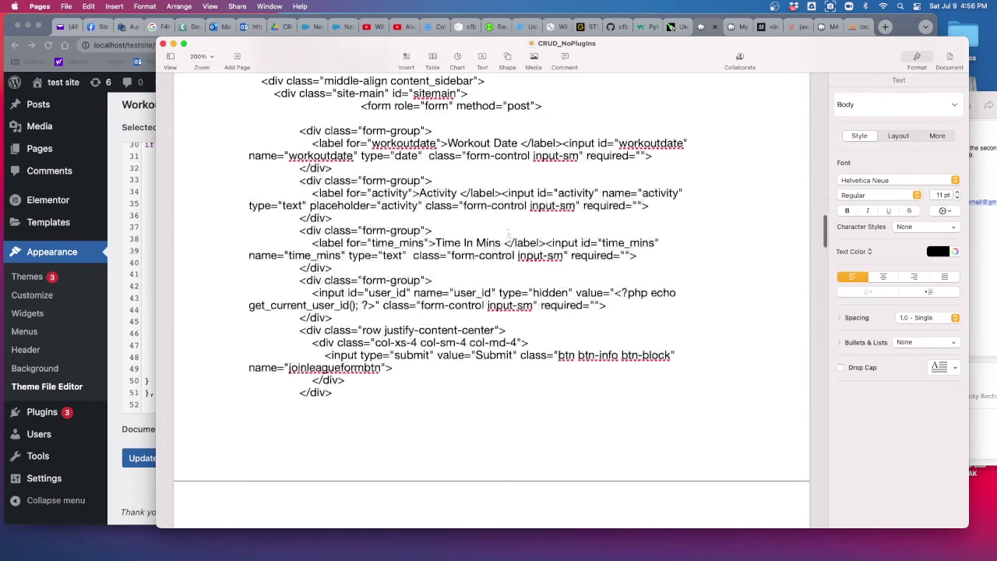
left_click_drag(360, 105, 447, 337)
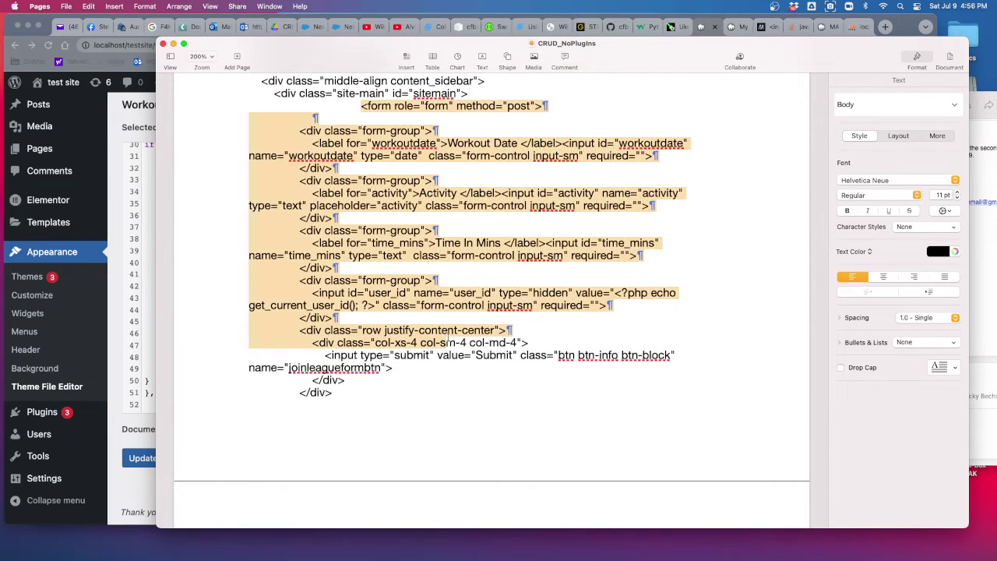
scroll(445, 307, "down", 1)
scroll(445, 305, "down", 4)
Step: Highlight the Workout History label code block in the guide
scroll(444, 305, "down", 5)
scroll(345, 176, "down", 4)
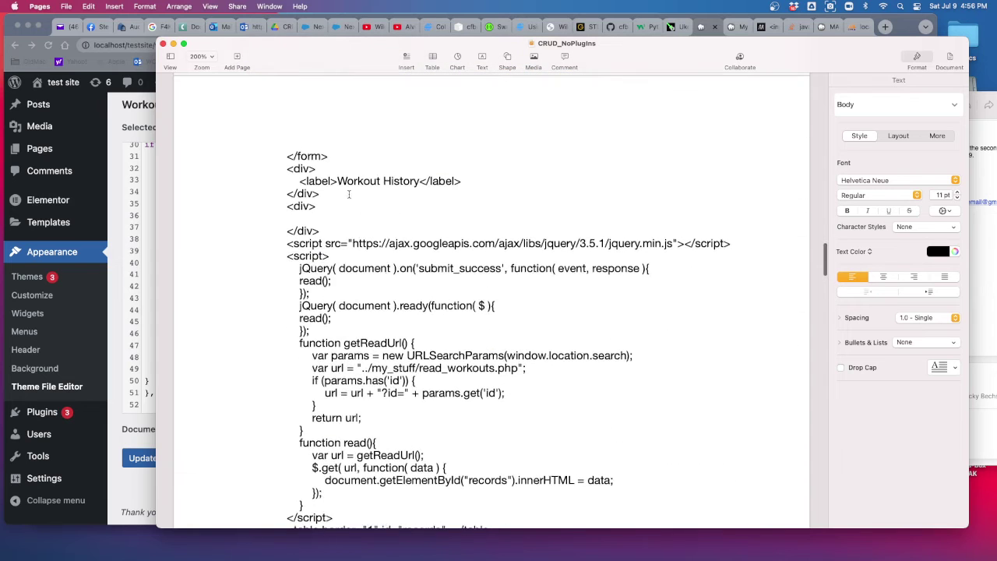
left_click_drag(335, 156, 282, 156)
left_click_drag(337, 192, 286, 166)
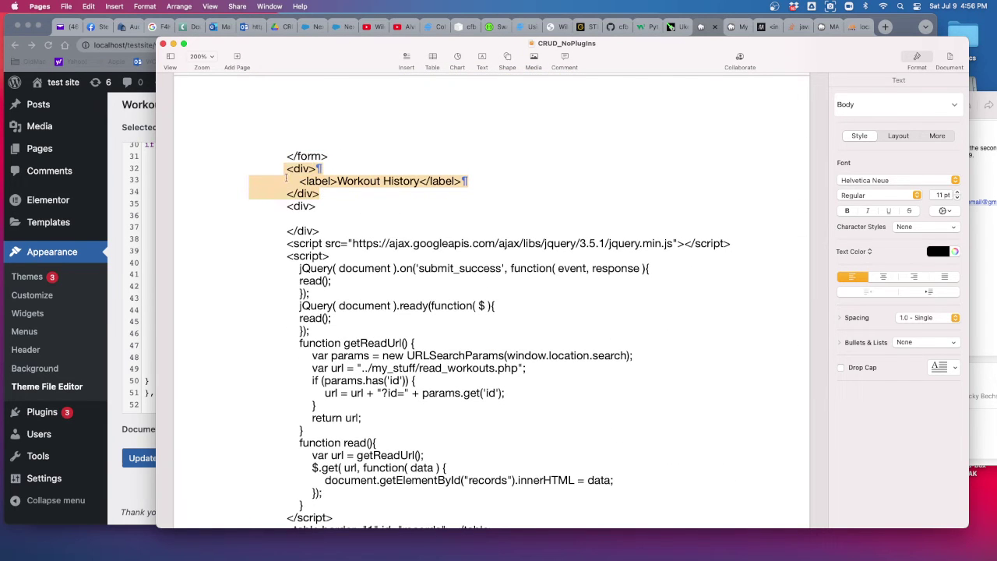
left_click(352, 243)
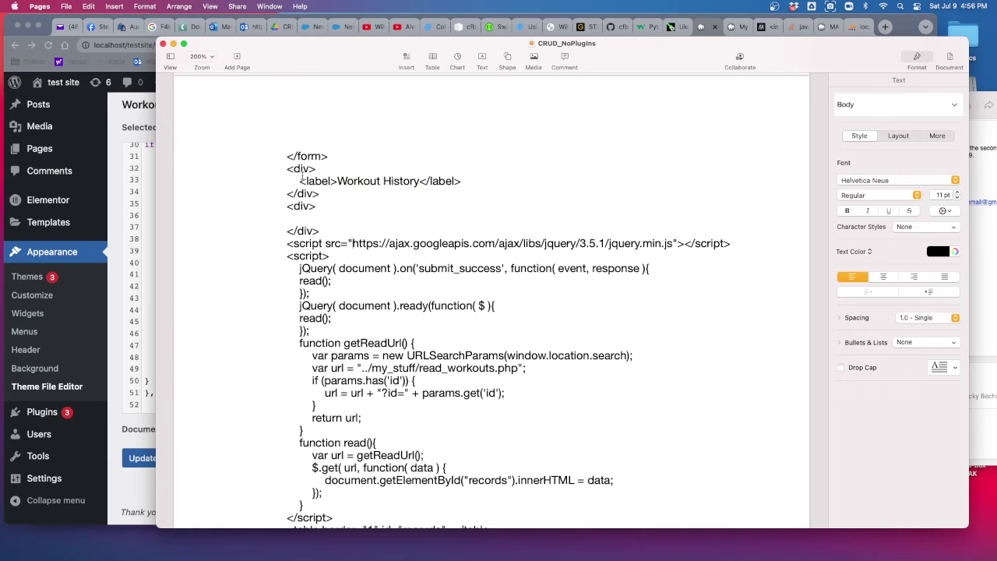
Step: Compare with the live My Workout page, then highlight read_workouts.php in the read URL
left_click(736, 30)
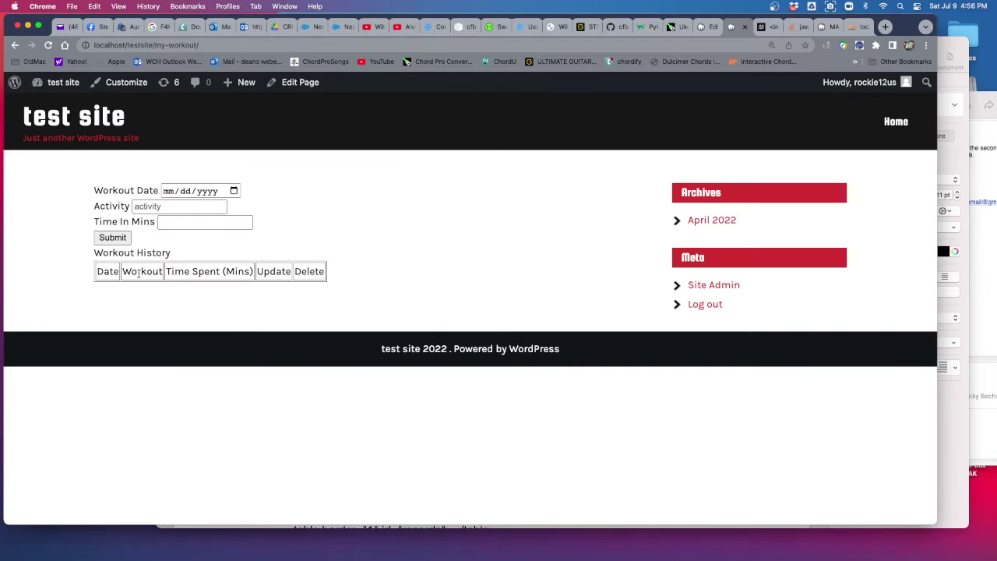
left_click(952, 441)
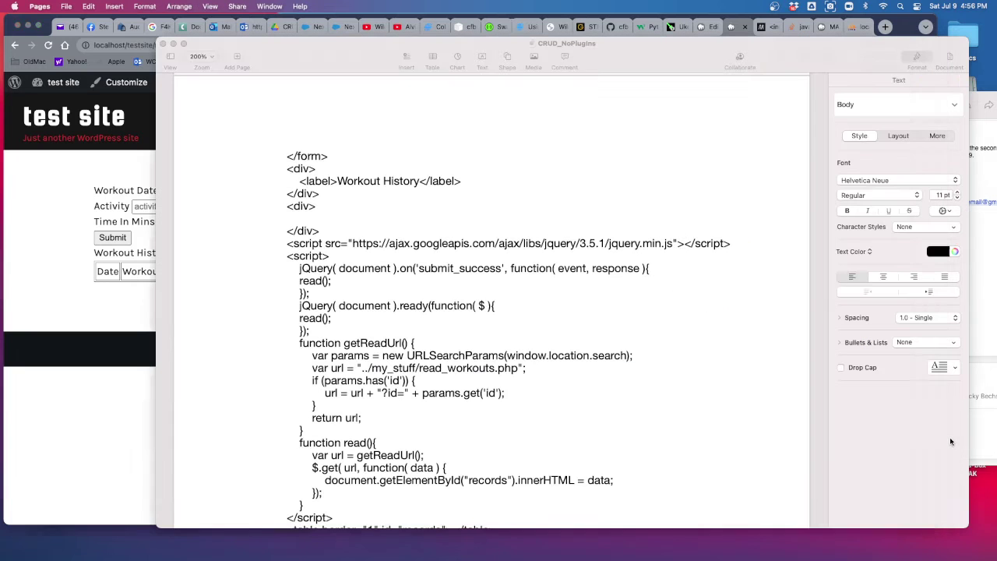
scroll(436, 343, "down", 1)
scroll(437, 343, "down", 2)
scroll(436, 339, "down", 1)
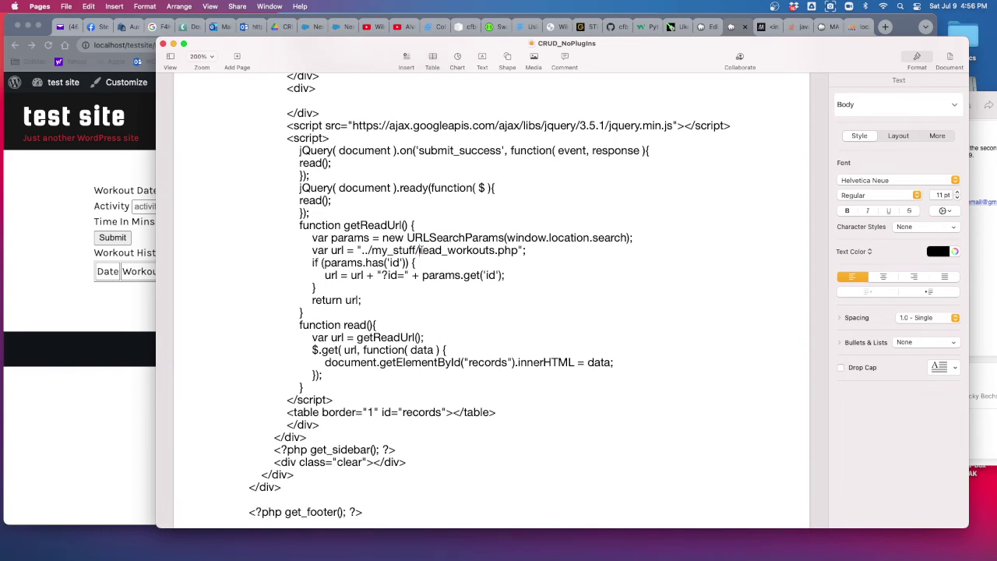
left_click_drag(418, 250, 517, 251)
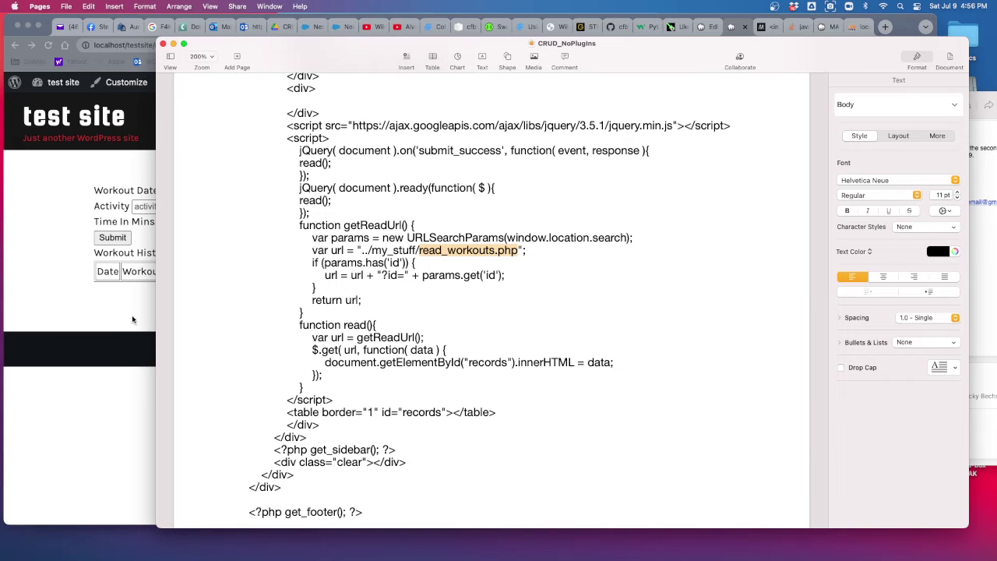
Step: Highlight the heading about setting the workout template, then return to the live workout page
scroll(505, 332, "down", 3)
scroll(505, 332, "up", 1)
scroll(504, 332, "up", 2)
scroll(505, 332, "up", 5)
scroll(505, 332, "up", 3)
scroll(504, 331, "up", 3)
scroll(505, 332, "up", 4)
scroll(505, 332, "up", 2)
scroll(505, 332, "up", 2)
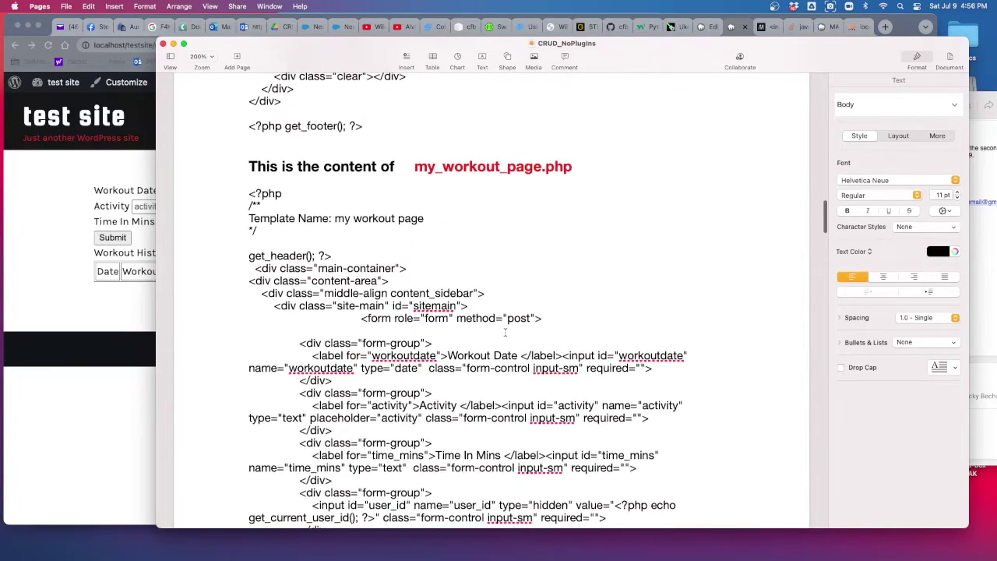
scroll(505, 331, "down", 1)
scroll(505, 332, "down", 2)
scroll(504, 332, "down", 7)
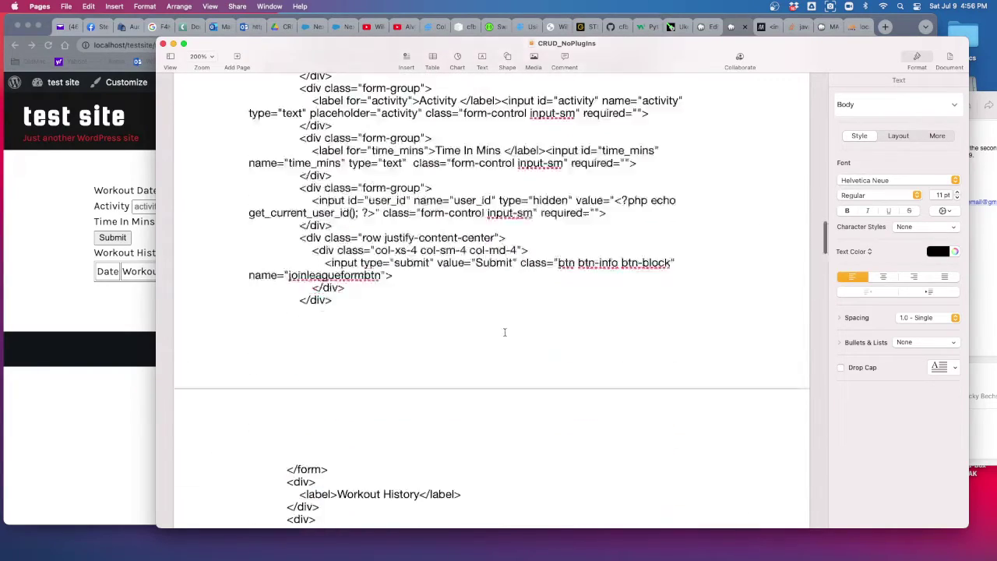
scroll(504, 332, "down", 4)
scroll(504, 332, "down", 7)
scroll(504, 332, "down", 4)
scroll(505, 332, "down", 1)
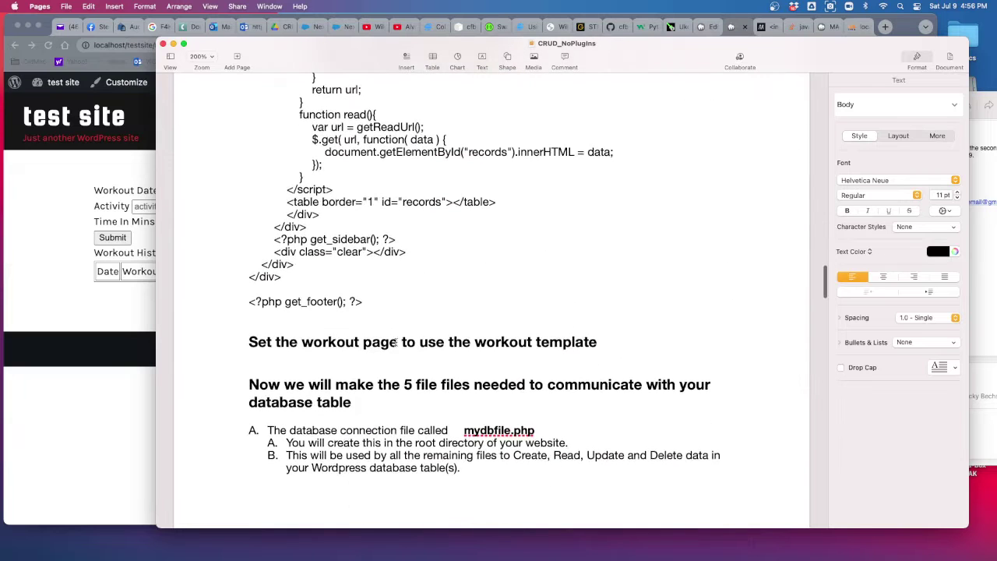
left_click_drag(251, 341, 597, 346)
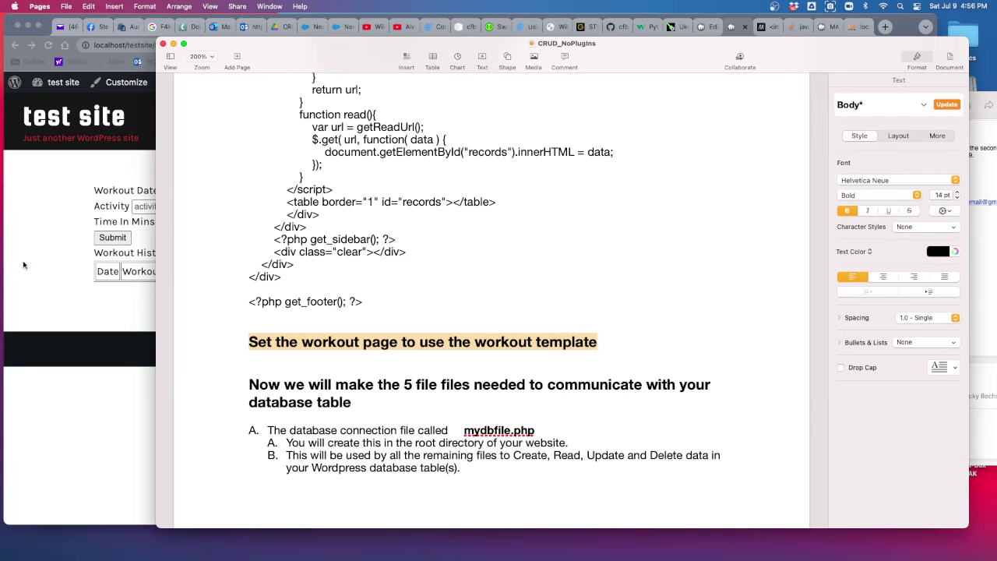
left_click(55, 265)
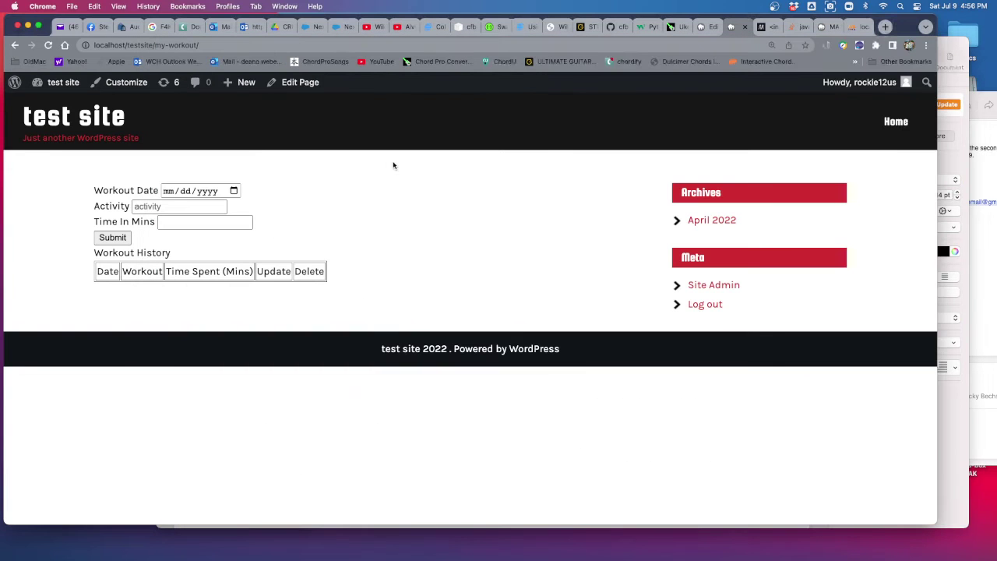
Step: Open My Workout in the page editor and confirm its template is 'my workout page'
left_click(701, 27)
left_click(40, 149)
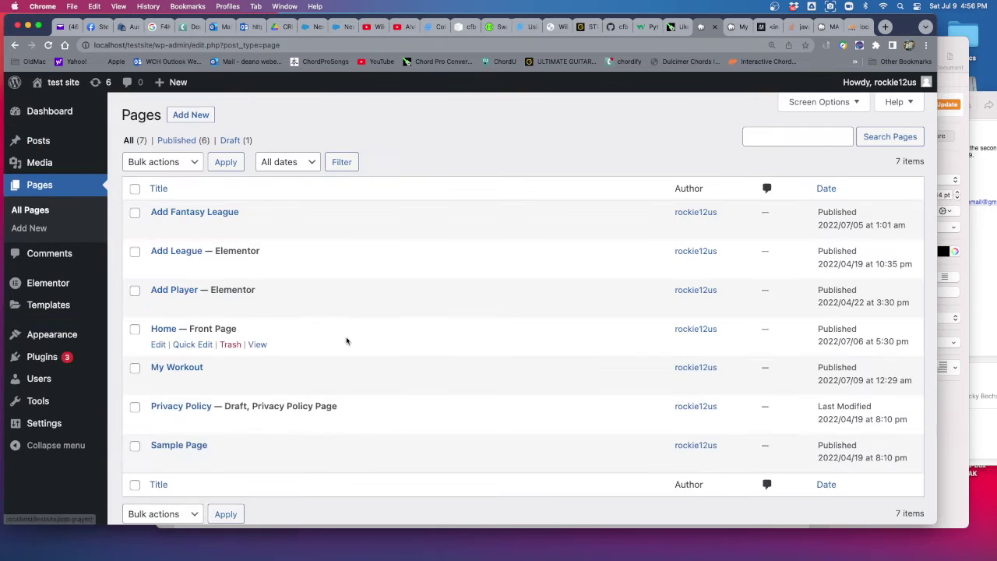
left_click(158, 384)
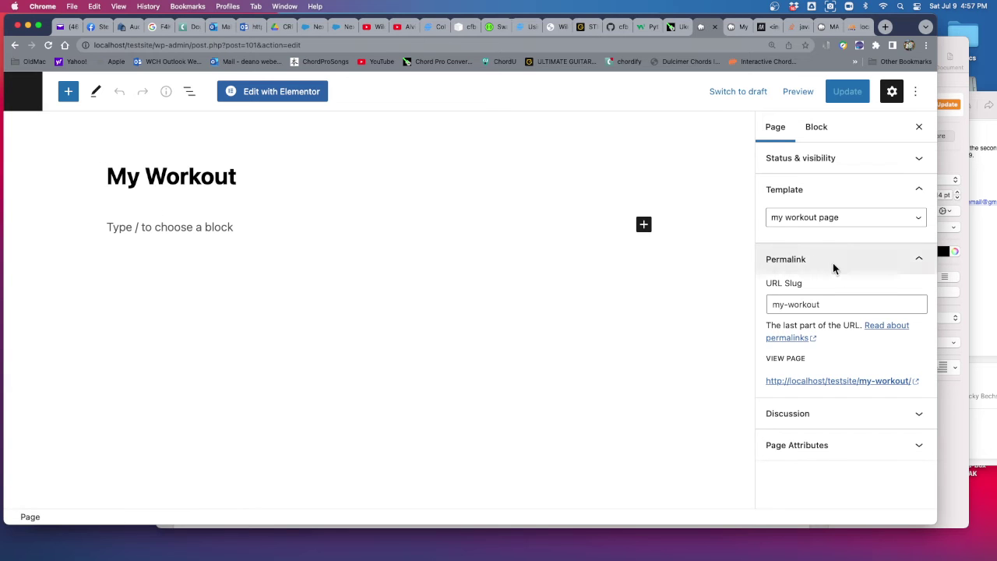
left_click(921, 219)
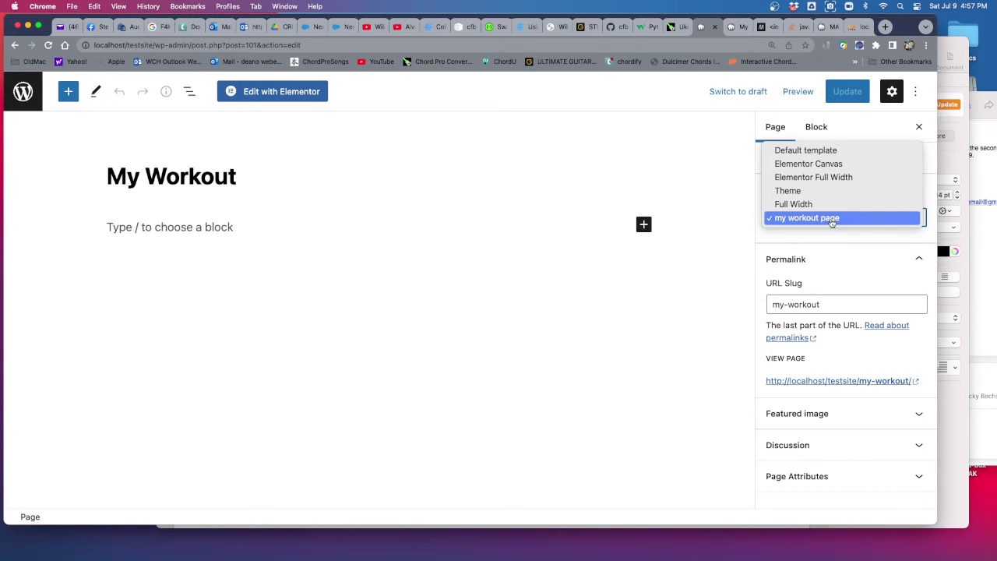
left_click(636, 94)
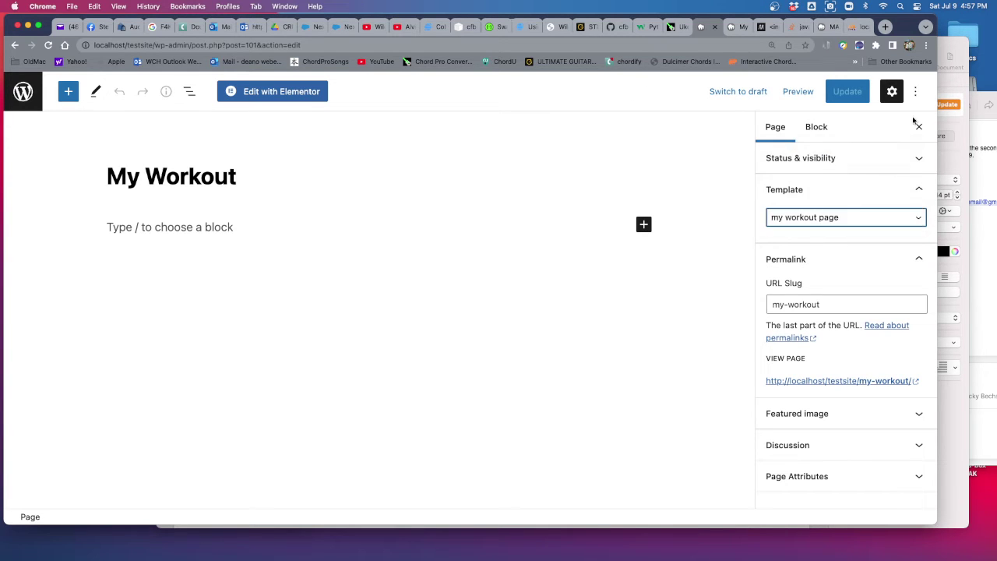
Step: Match it to the 'Template Name: my workout page' code line, then view the live page
left_click(964, 445)
scroll(485, 271, "up", 3)
scroll(485, 270, "up", 5)
scroll(485, 271, "up", 3)
scroll(485, 270, "up", 6)
scroll(486, 271, "up", 5)
scroll(485, 271, "up", 2)
scroll(485, 271, "up", 2)
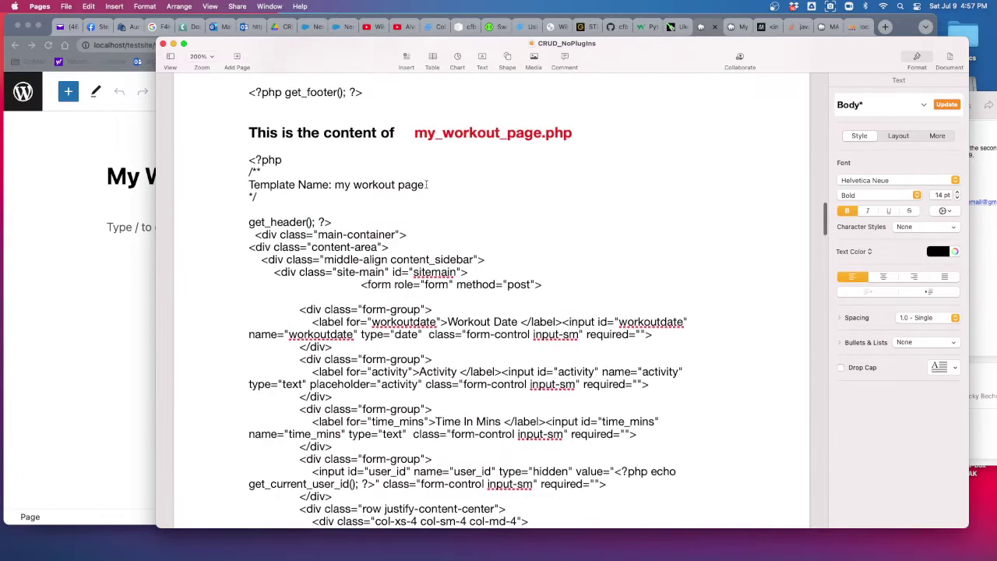
left_click_drag(426, 185, 249, 184)
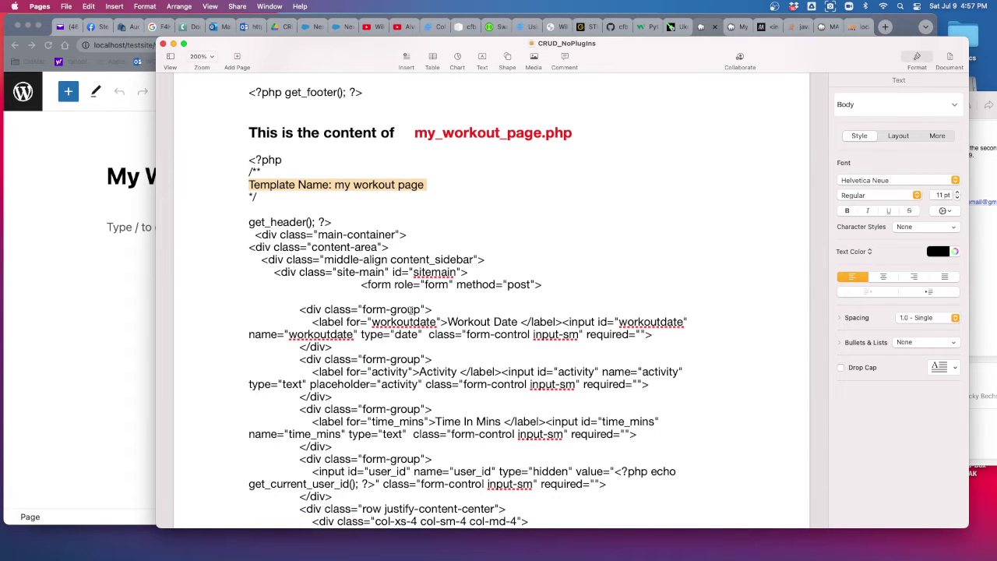
scroll(467, 335, "down", 2)
scroll(510, 364, "down", 6)
scroll(510, 365, "down", 9)
scroll(510, 365, "down", 12)
scroll(511, 364, "down", 1)
left_click(99, 327)
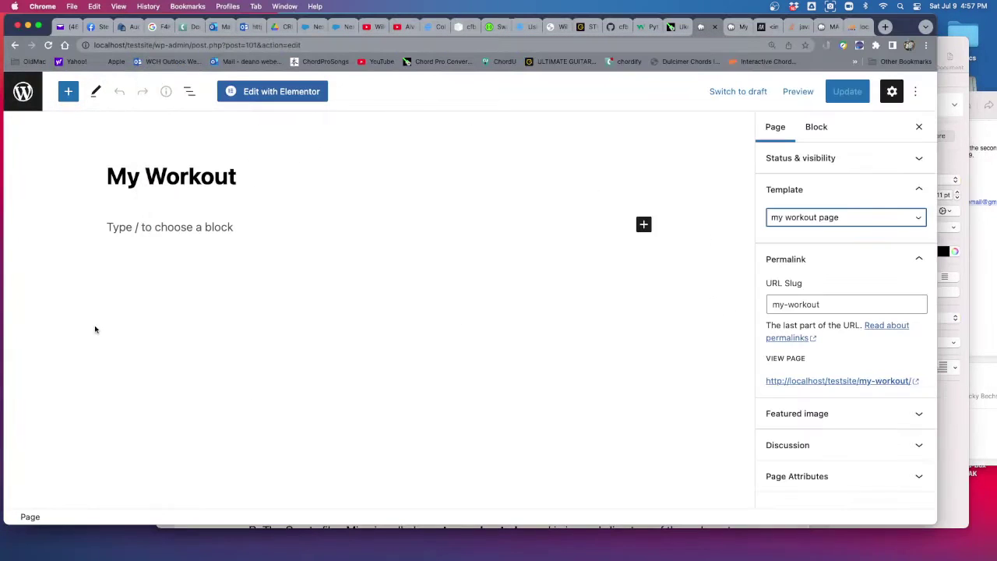
left_click(737, 28)
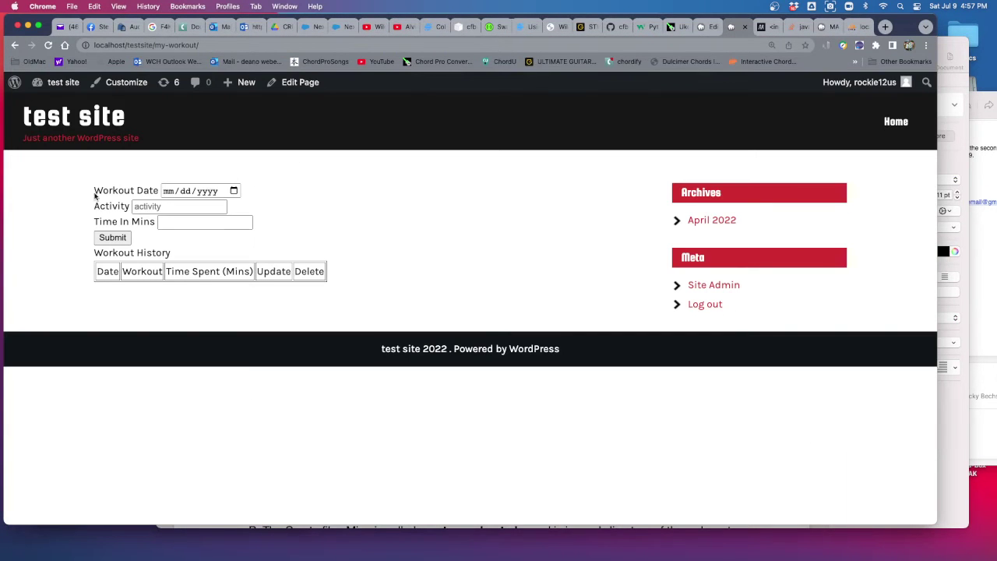
left_click(951, 463)
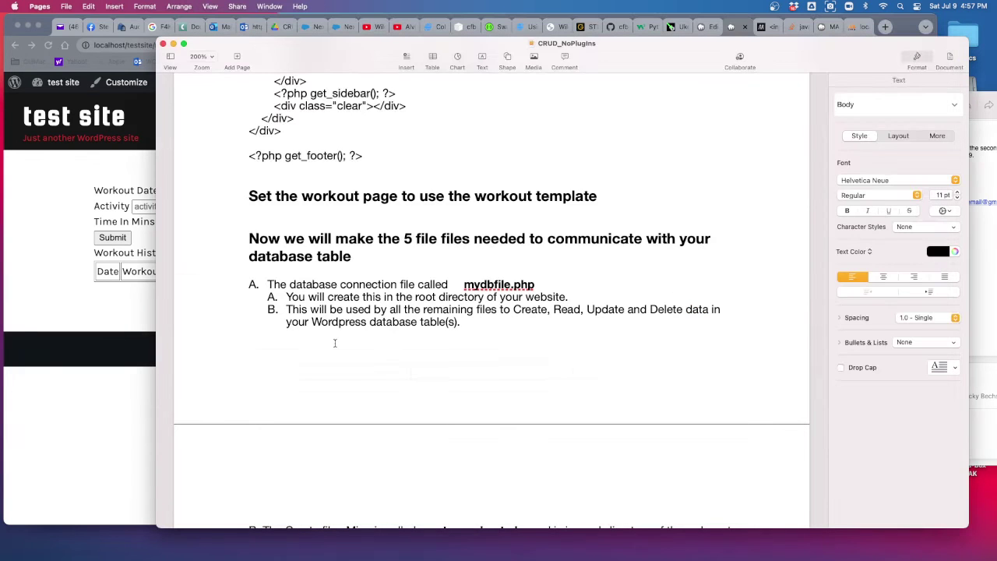
left_click_drag(249, 239, 355, 256)
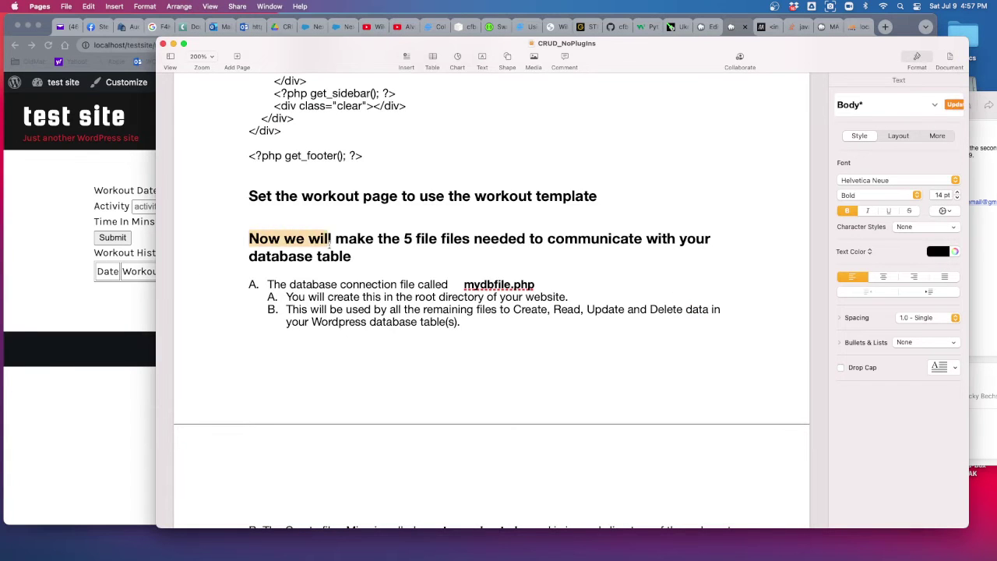
left_click(513, 285)
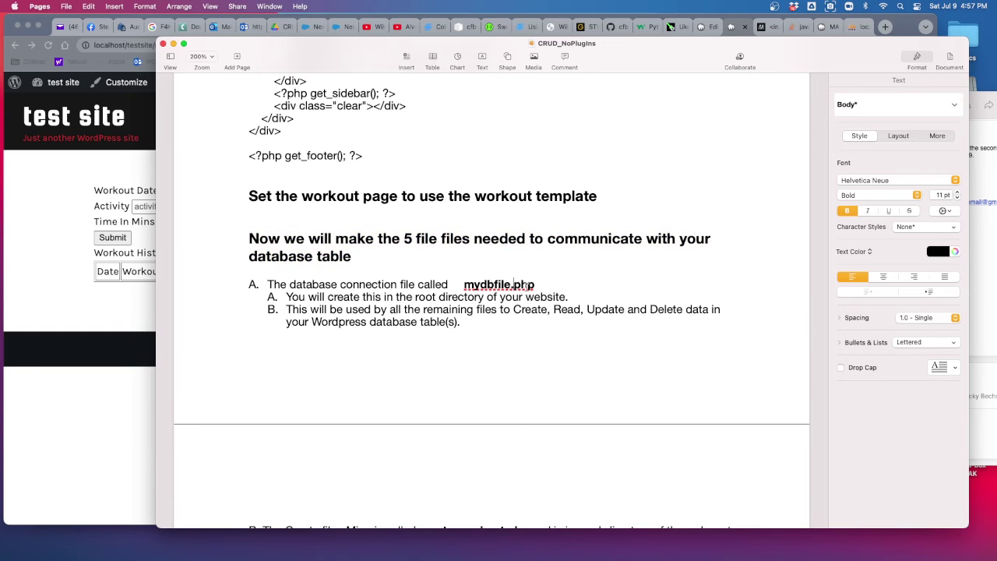
left_click_drag(539, 286, 464, 284)
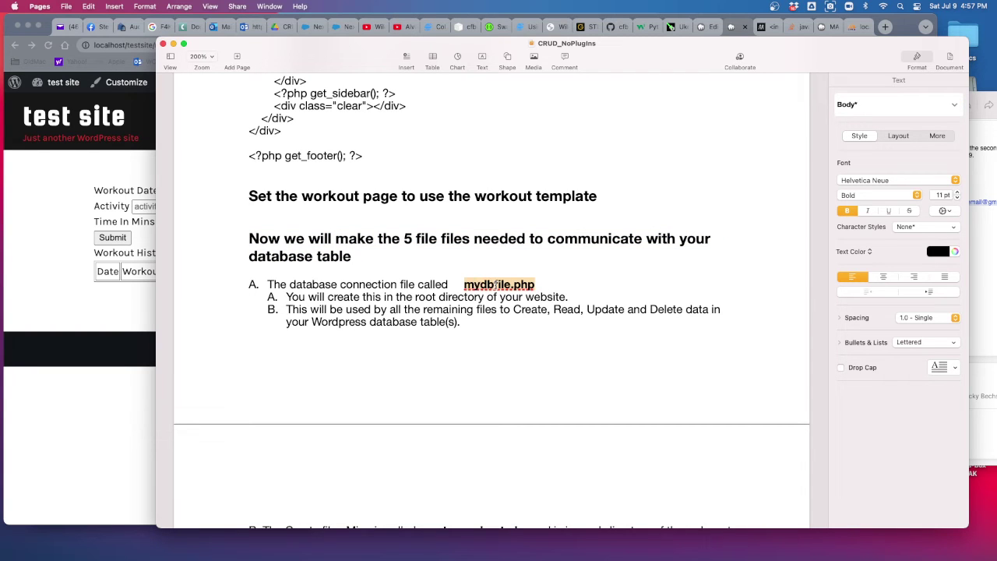
triple_click(456, 299)
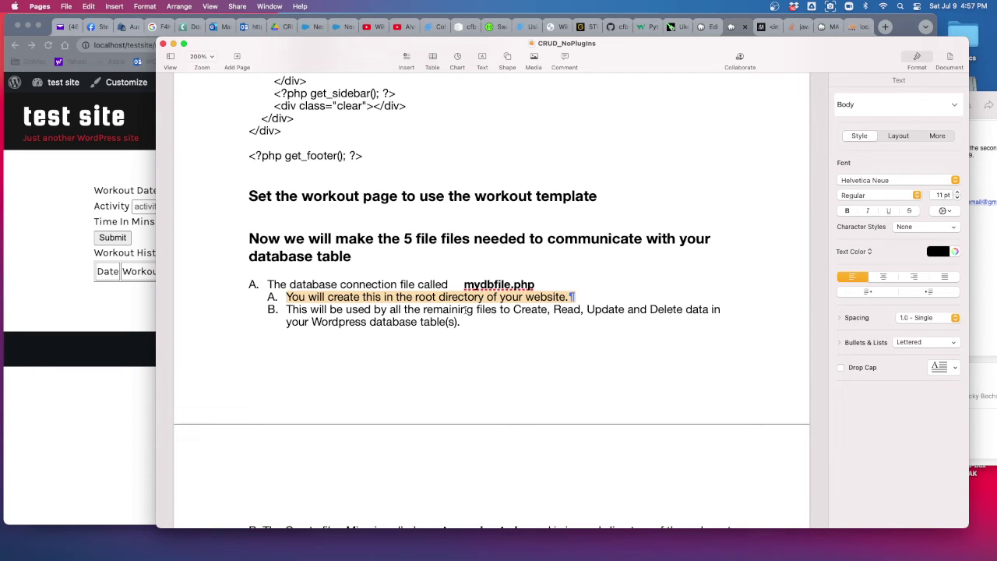
scroll(518, 320, "down", 2)
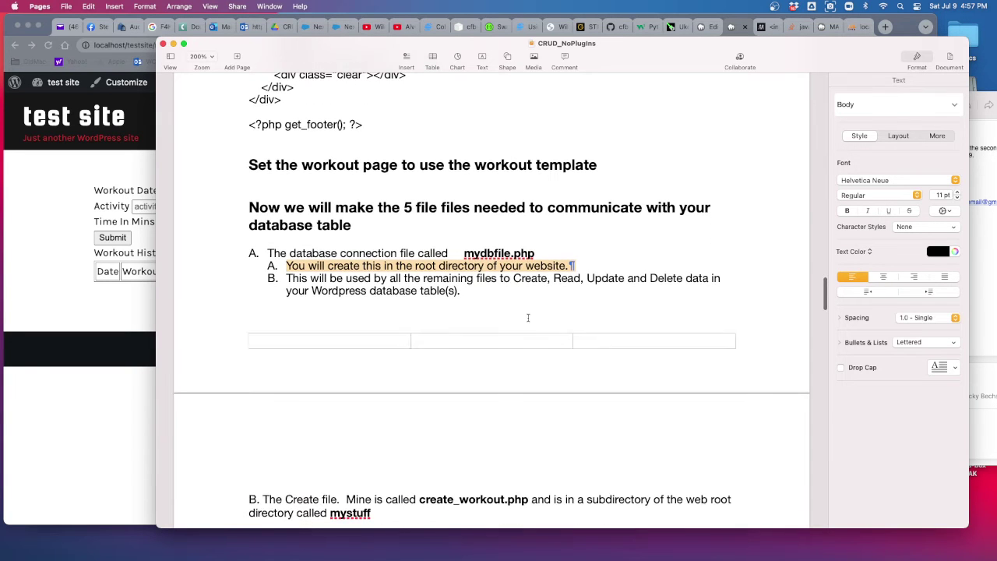
double_click(522, 281)
left_click(567, 278)
double_click(566, 279)
double_click(606, 279)
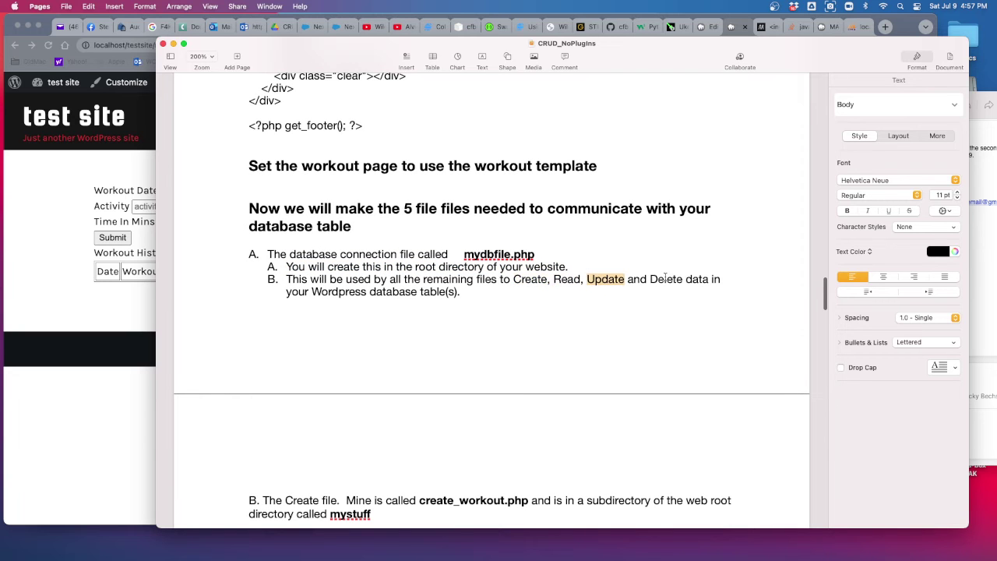
double_click(662, 278)
left_click(371, 311)
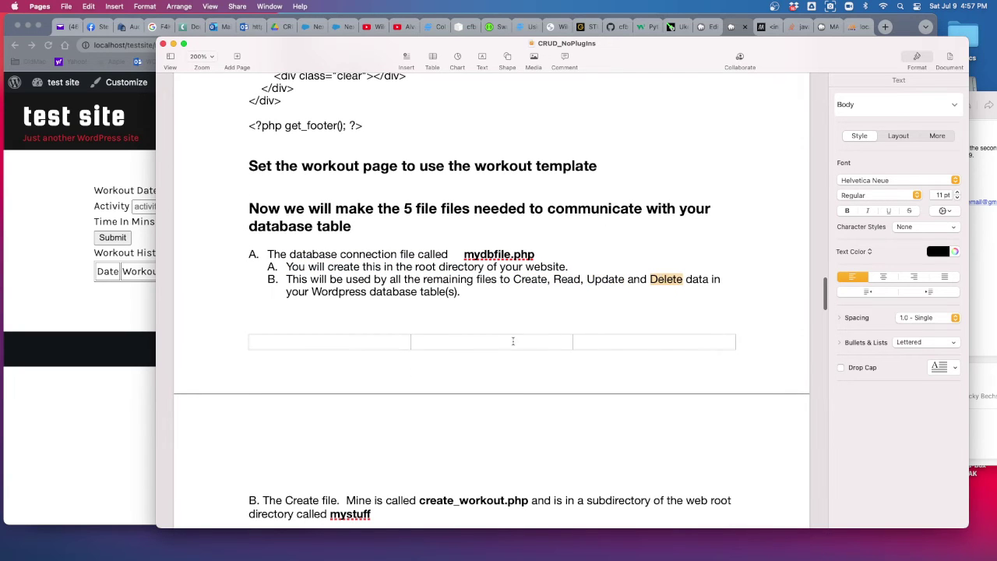
scroll(513, 341, "down", 2)
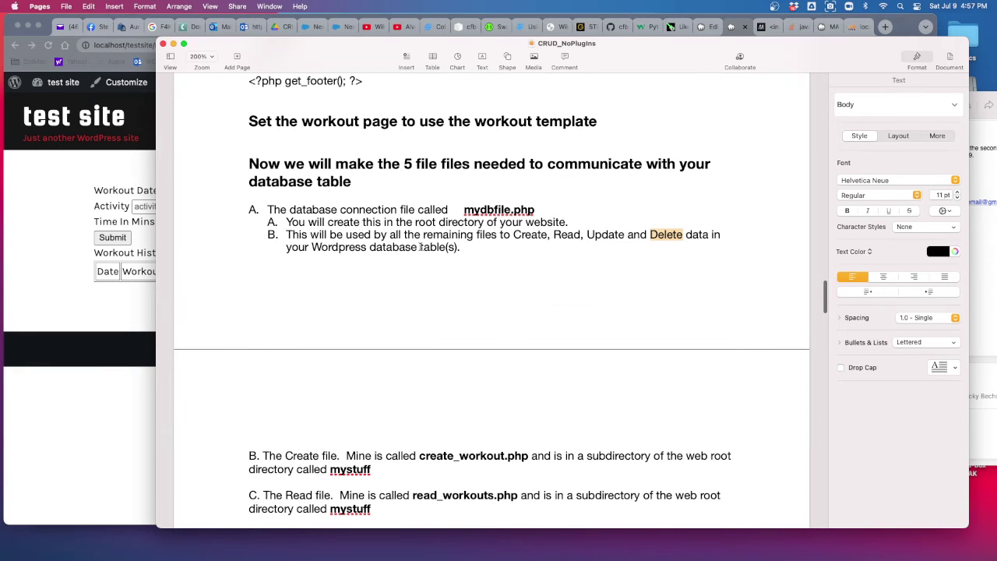
left_click(497, 332)
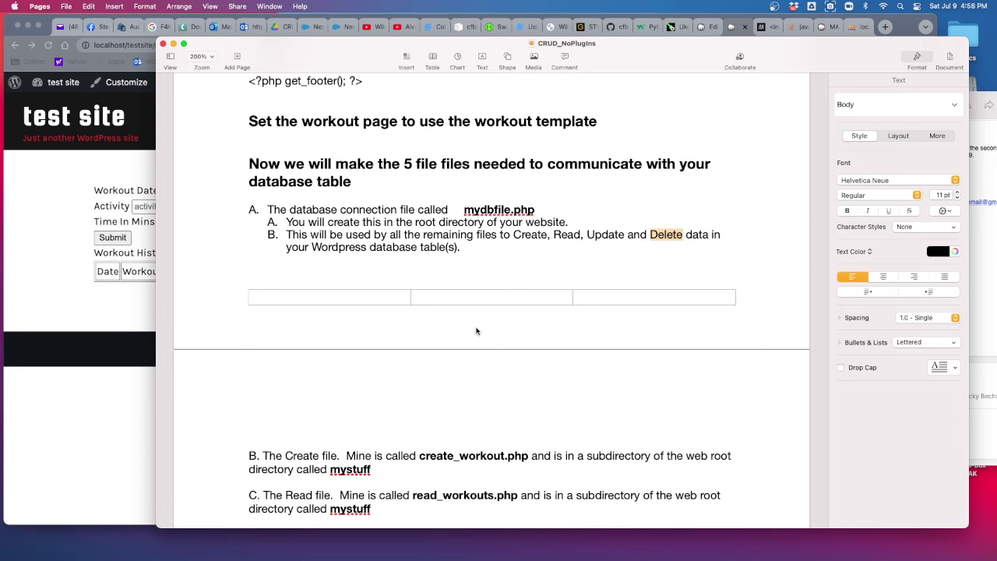
scroll(477, 331, "down", 3)
scroll(479, 330, "down", 2)
scroll(484, 328, "down", 1)
scroll(484, 328, "down", 1)
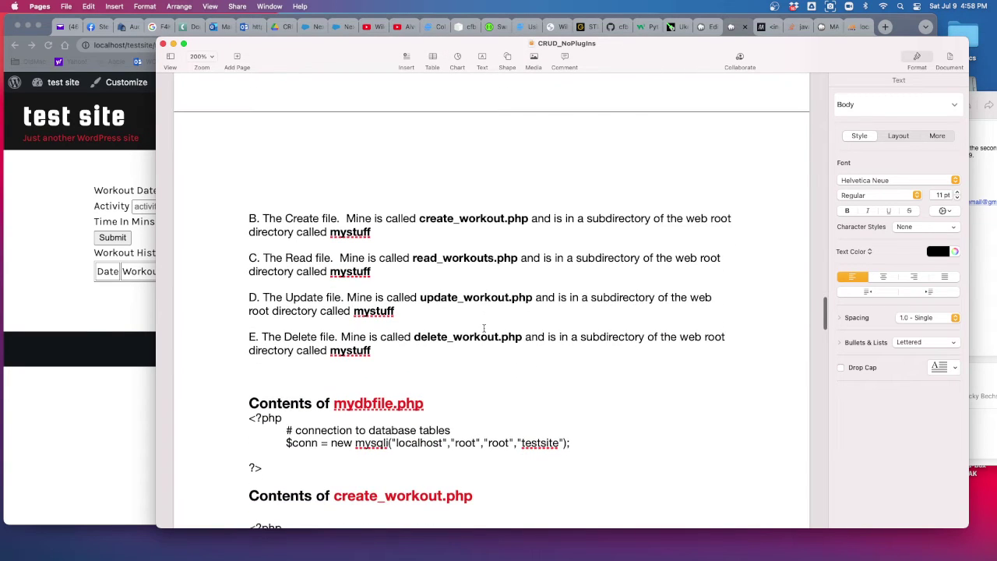
double_click(299, 258)
double_click(306, 298)
double_click(304, 339)
left_click_drag(420, 219, 507, 220)
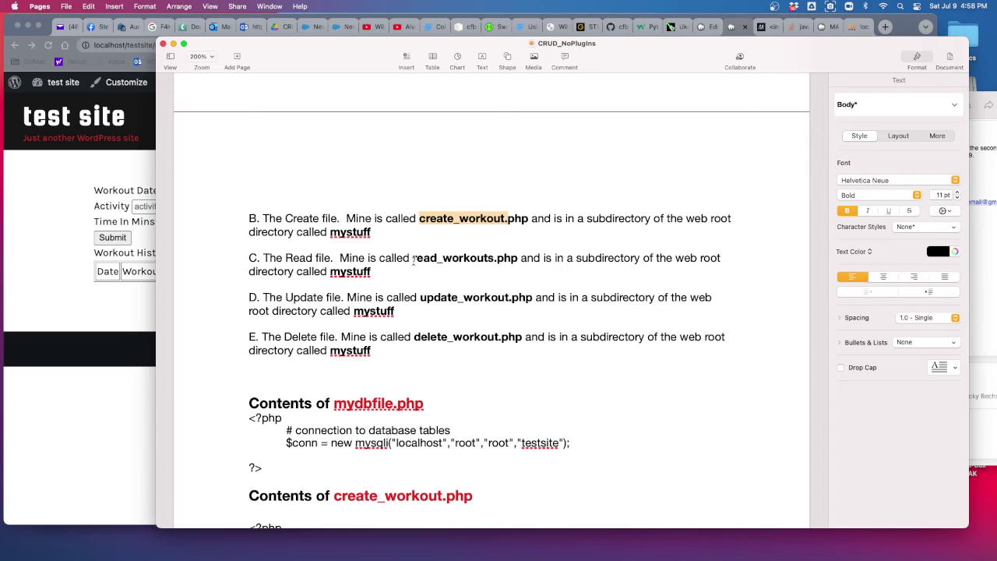
left_click_drag(413, 258, 494, 258)
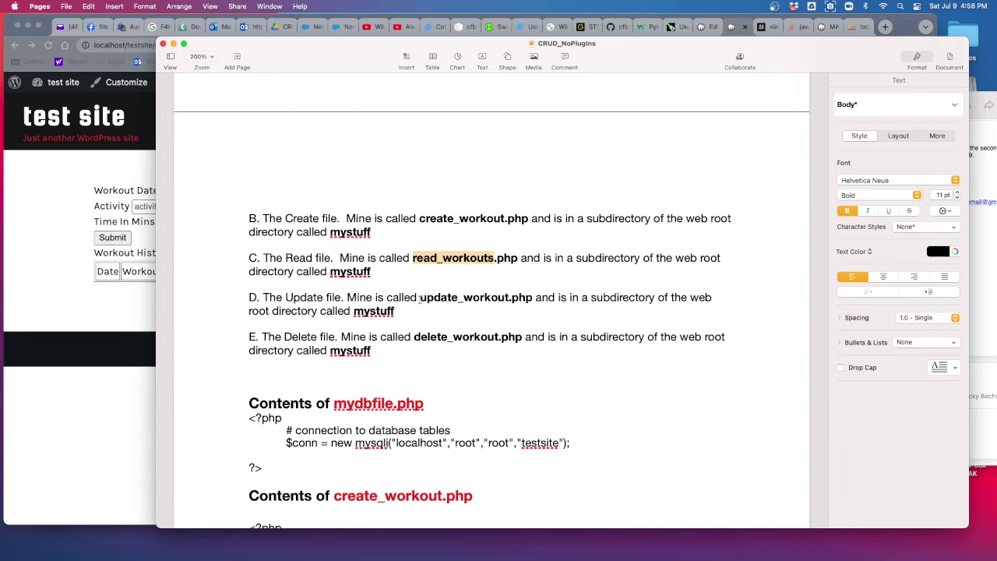
left_click_drag(420, 297, 509, 298)
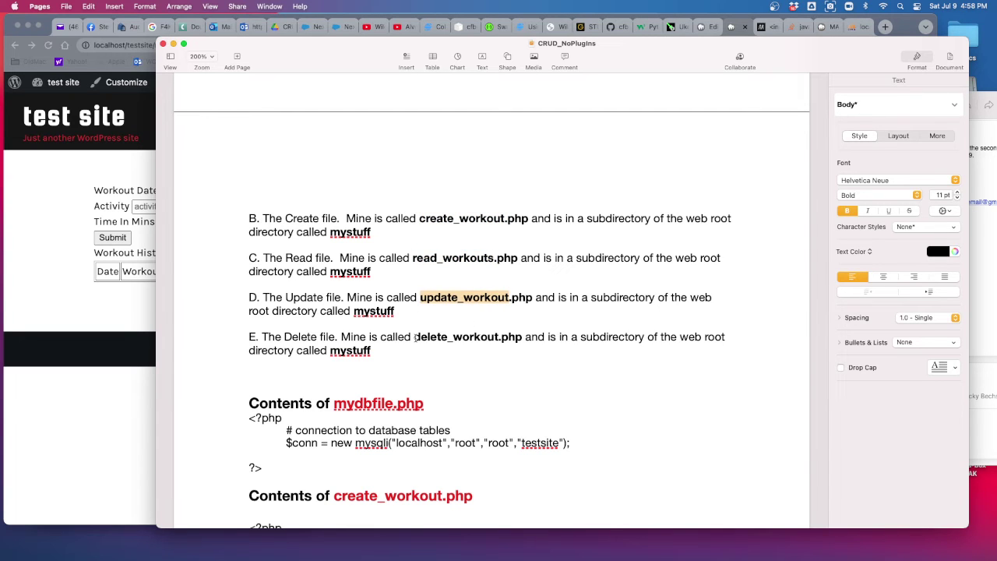
left_click_drag(414, 337, 499, 336)
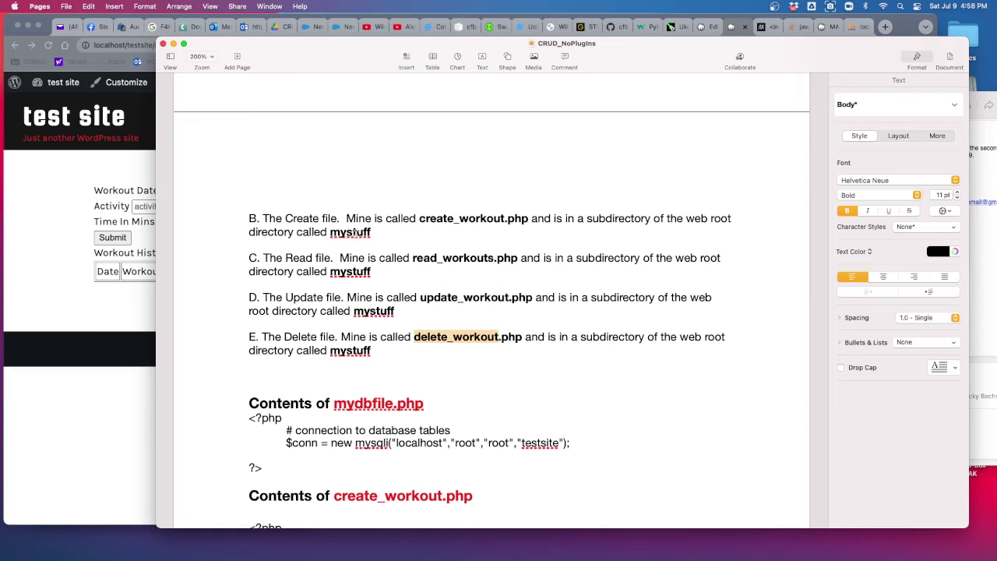
double_click(355, 232)
left_click(532, 379)
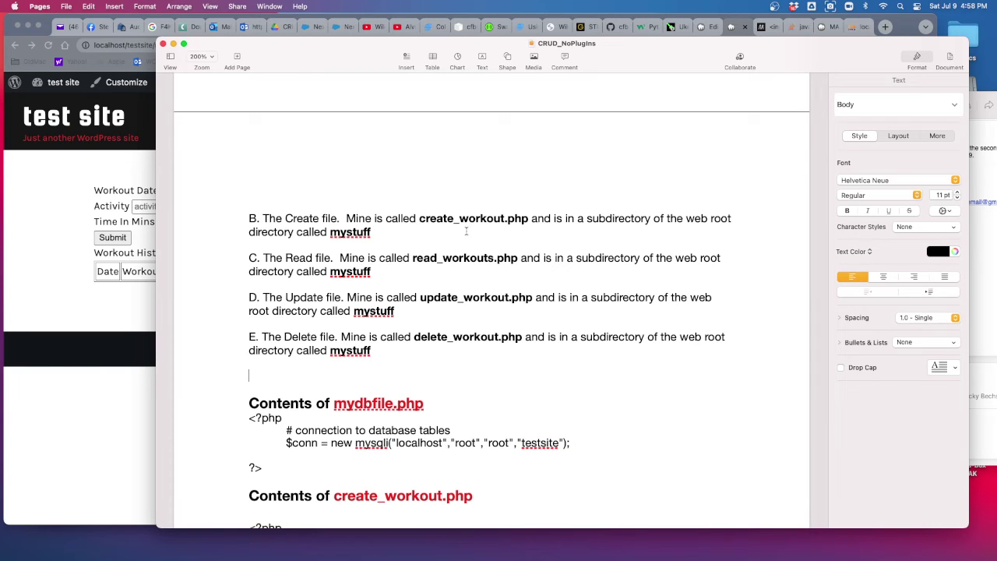
scroll(543, 386, "down", 3)
scroll(543, 387, "down", 2)
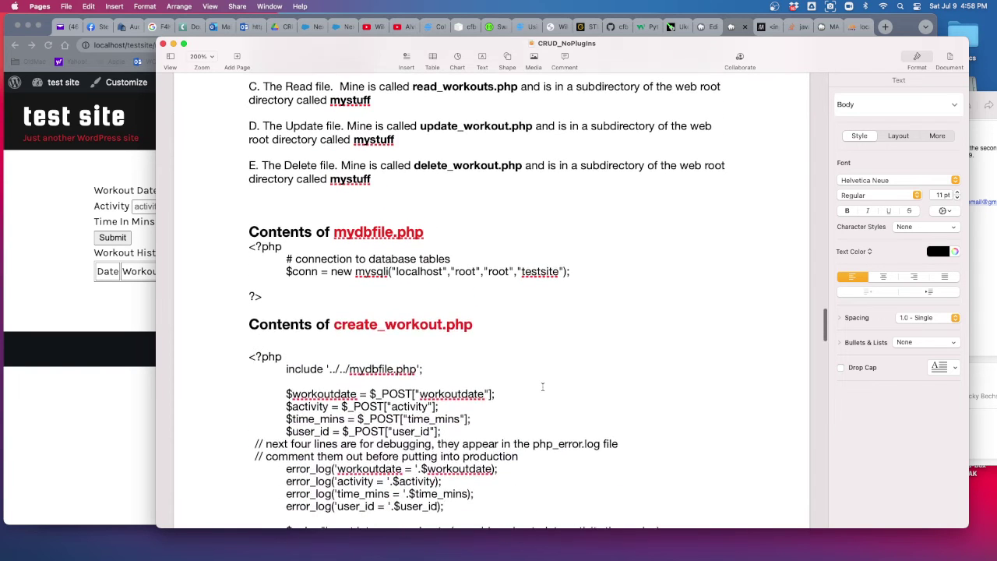
left_click_drag(296, 311, 229, 252)
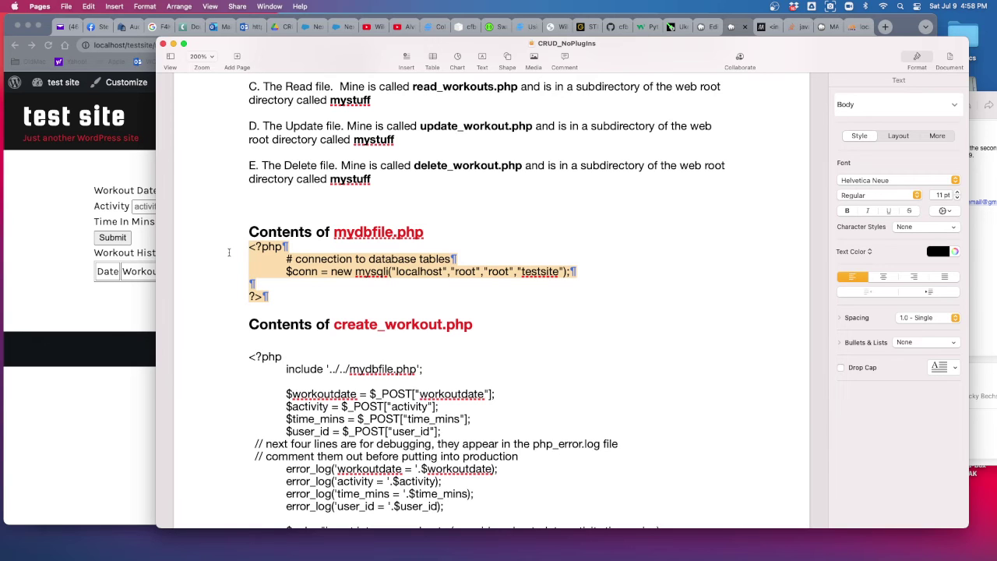
left_click(381, 256)
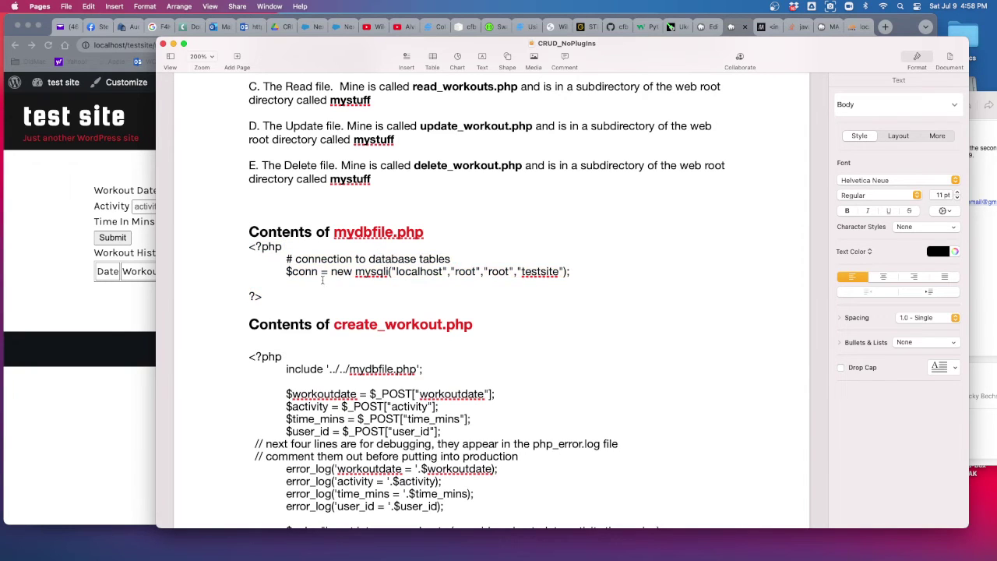
double_click(417, 272)
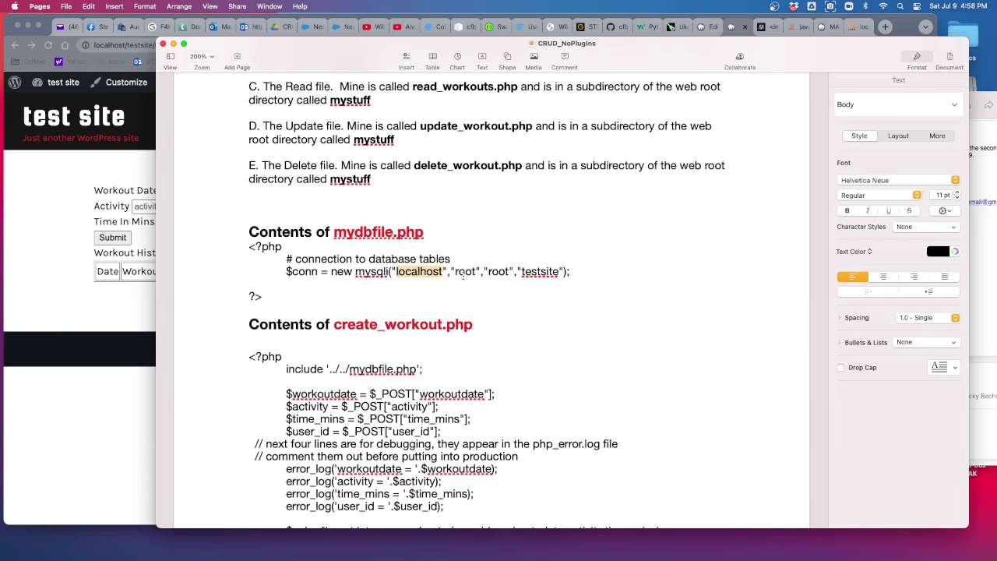
double_click(465, 271)
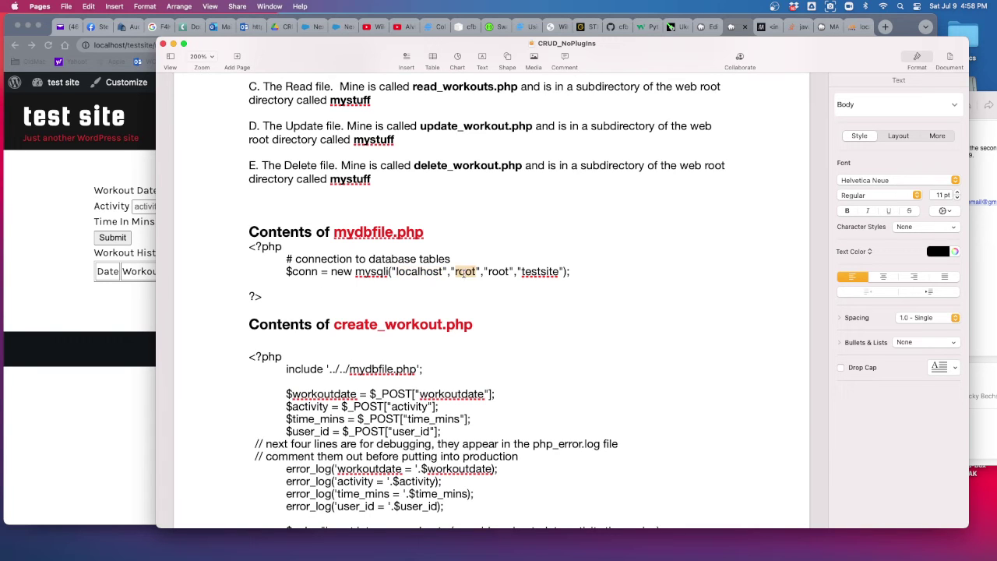
double_click(497, 271)
double_click(536, 271)
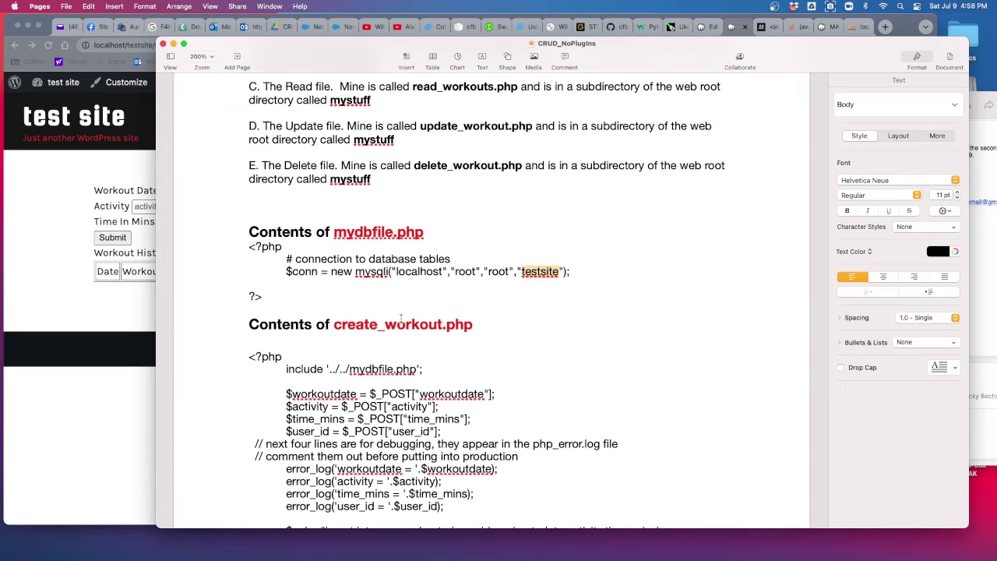
scroll(260, 311, "down", 5)
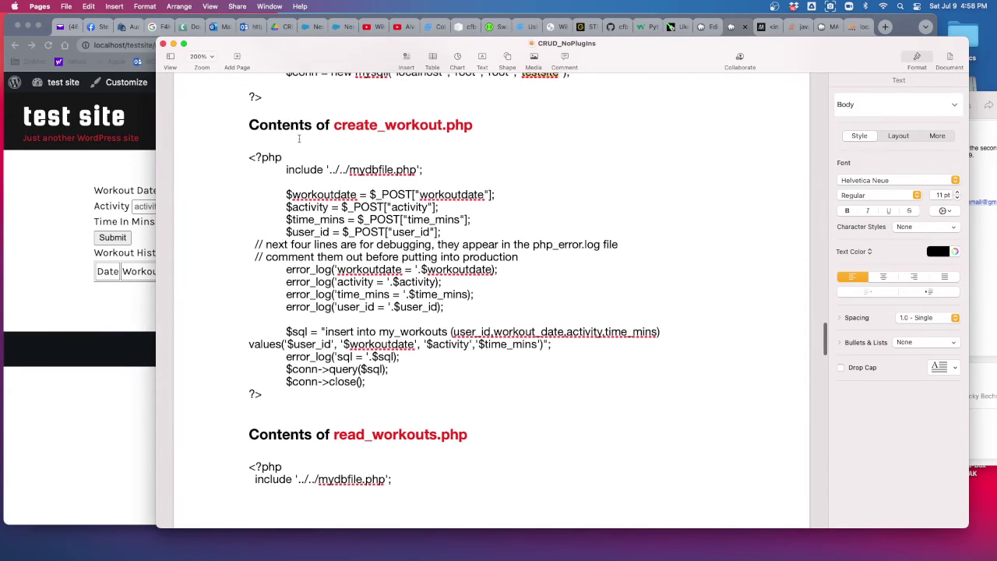
left_click_drag(247, 156, 396, 395)
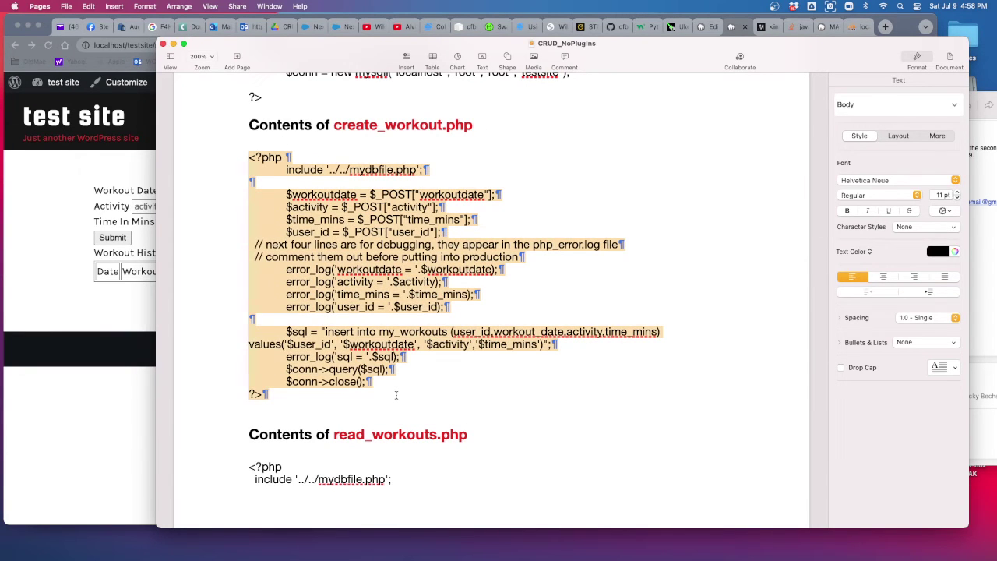
left_click(377, 180)
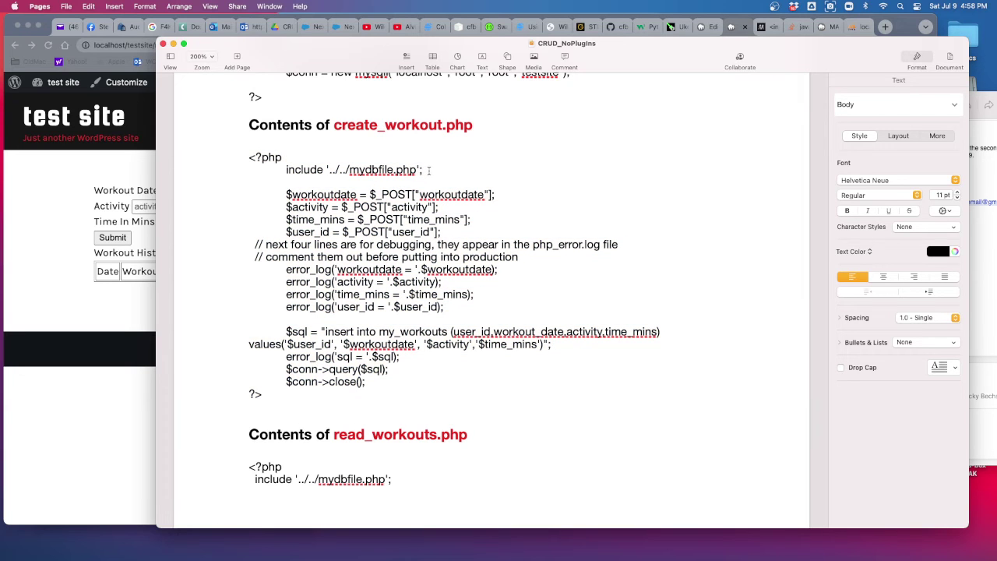
left_click_drag(429, 170, 286, 170)
scroll(474, 164, "up", 3)
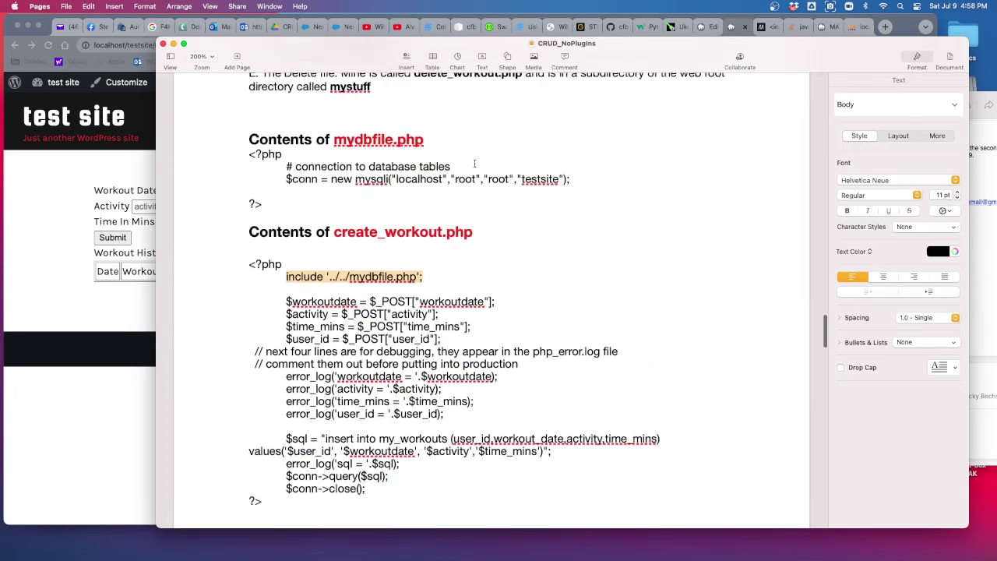
scroll(475, 164, "down", 3)
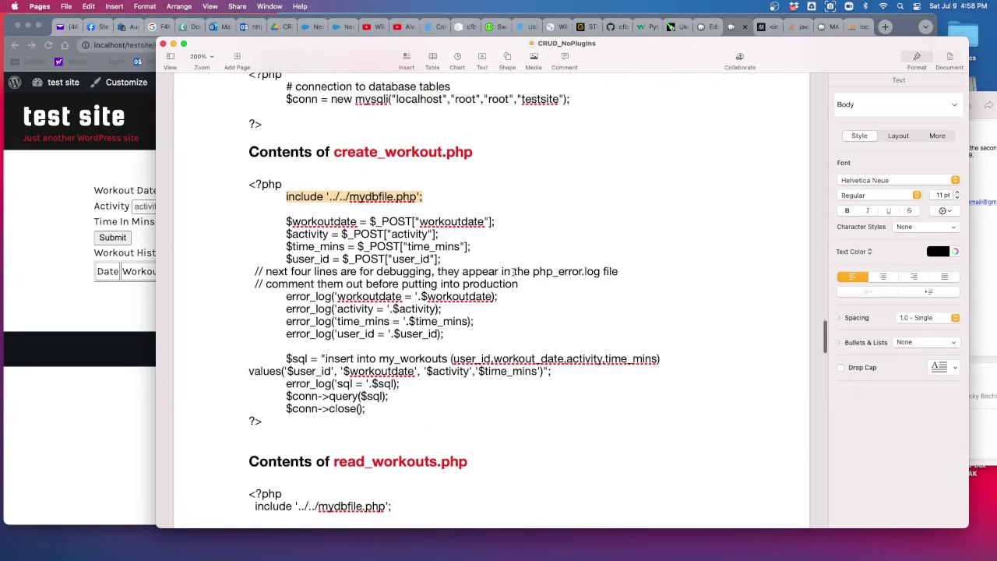
left_click(355, 229)
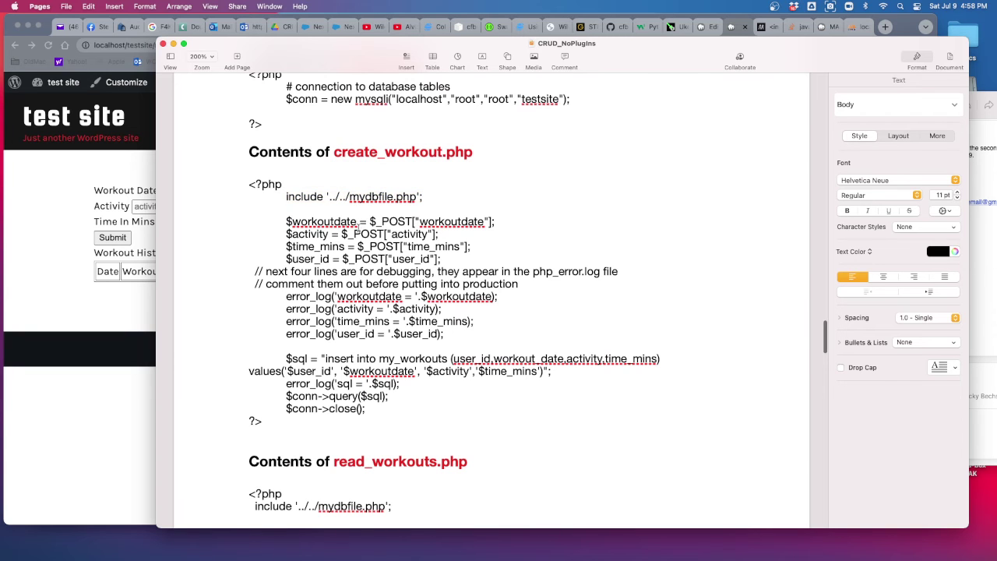
double_click(457, 221)
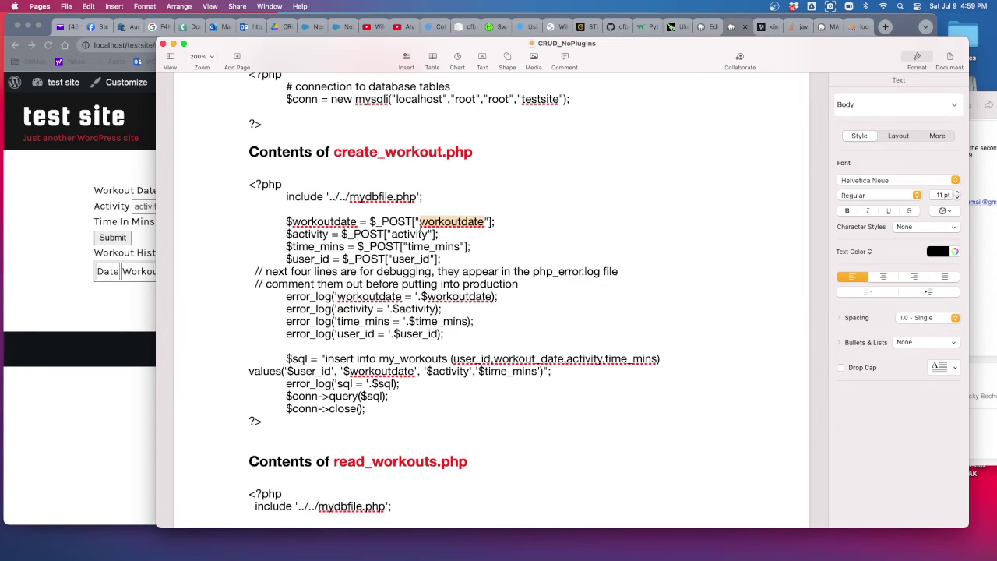
left_click_drag(276, 51, 298, 51)
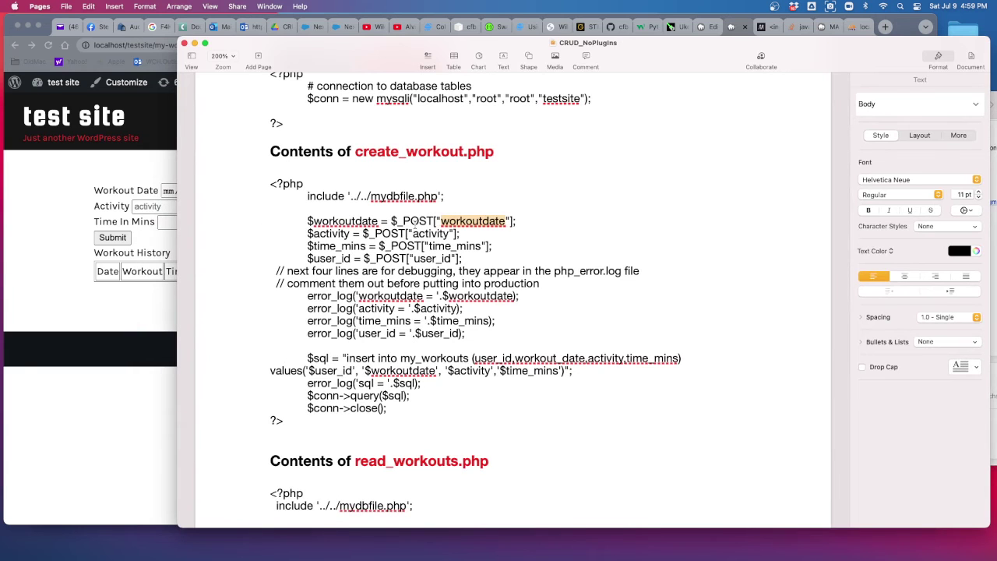
double_click(457, 246)
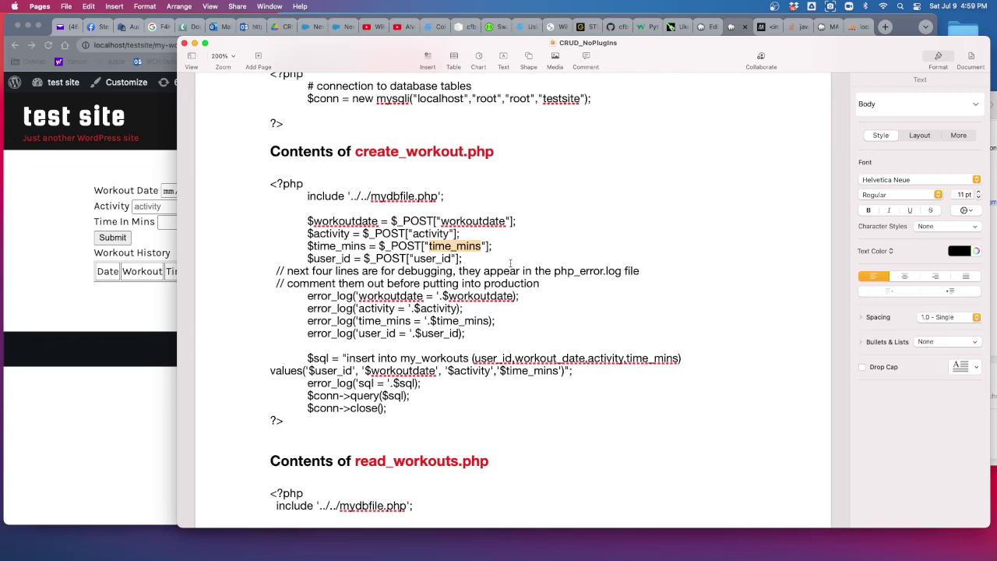
left_click_drag(279, 270, 484, 350)
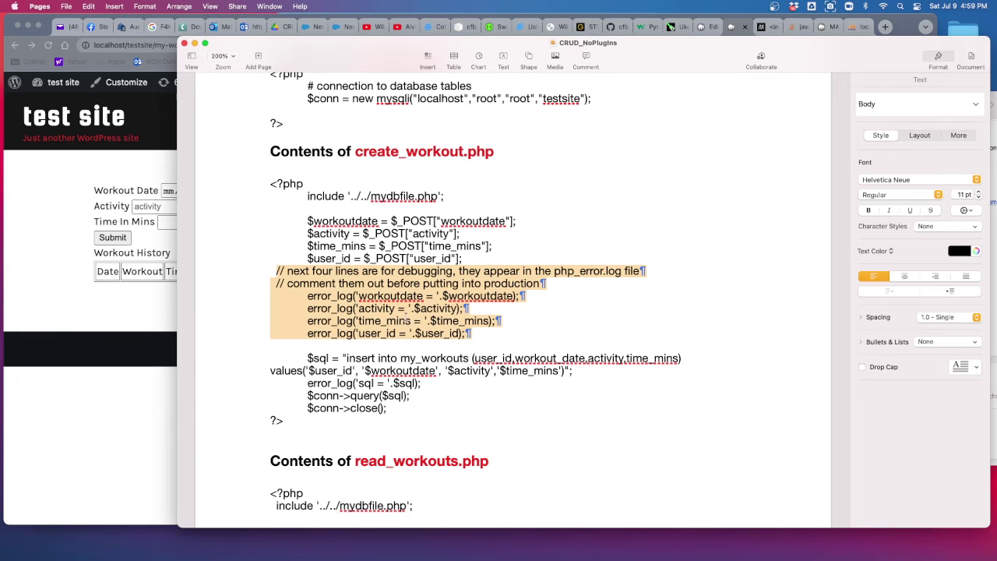
left_click_drag(307, 296, 465, 342)
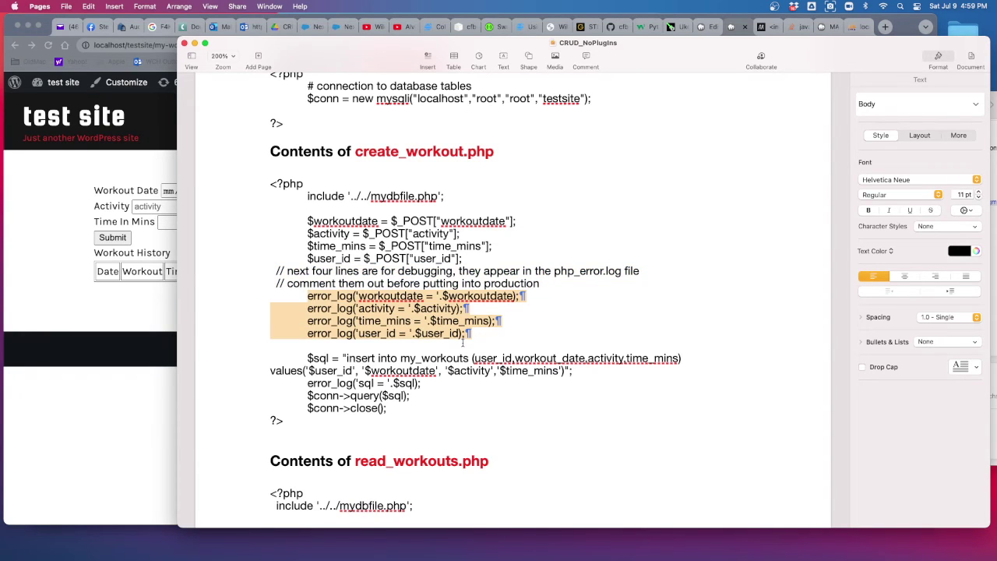
left_click(299, 297)
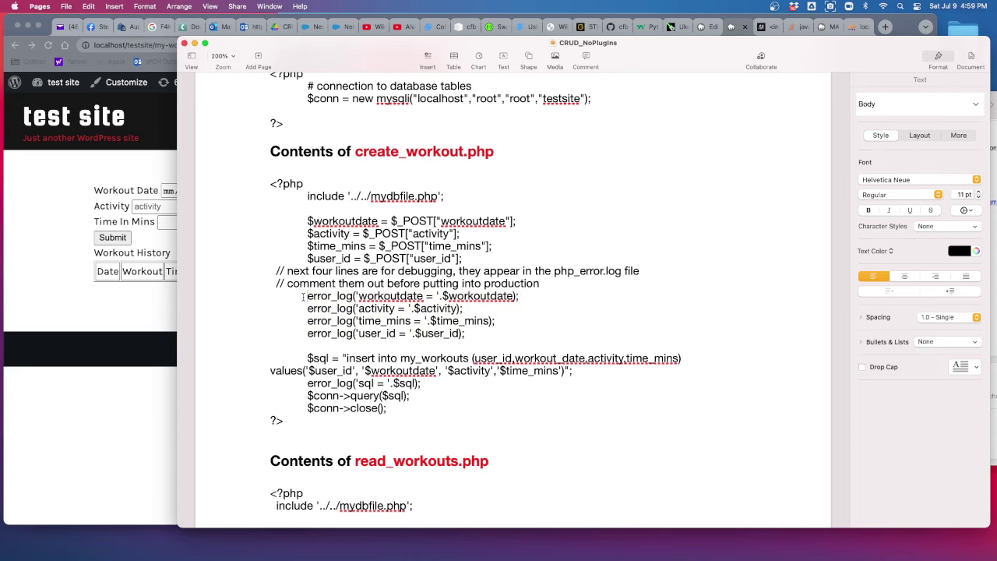
left_click_drag(277, 270, 286, 272)
left_click(364, 371)
Step: Highlight the $sql insert and error_log lines, then select create_workout.php through its closing ?>
left_click_drag(308, 358, 578, 371)
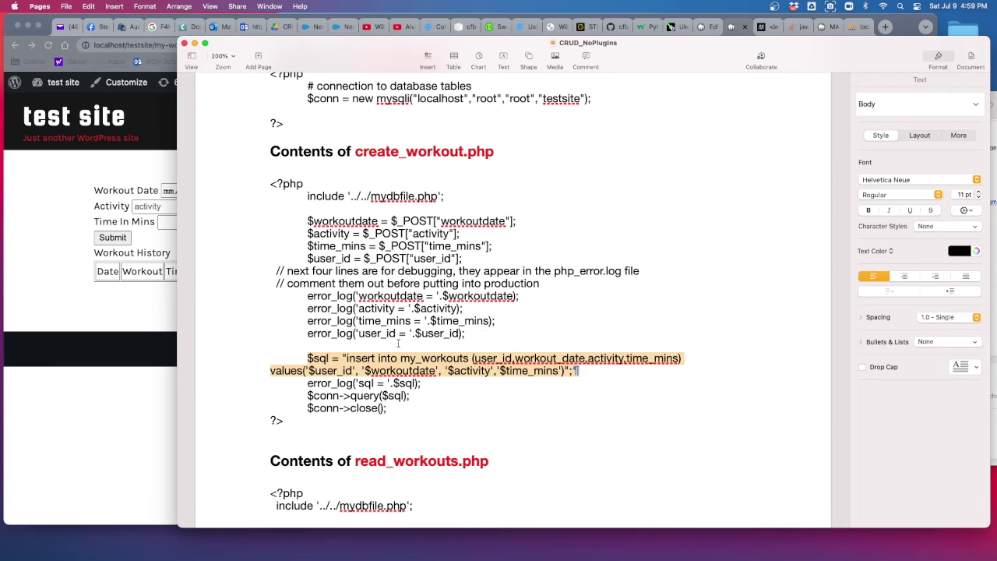
left_click(402, 359)
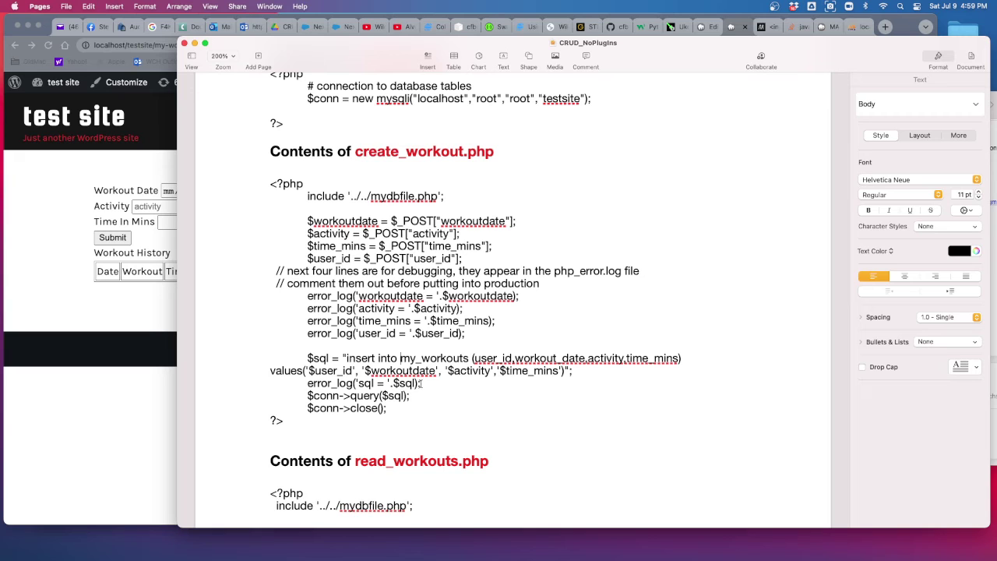
left_click_drag(307, 383, 424, 383)
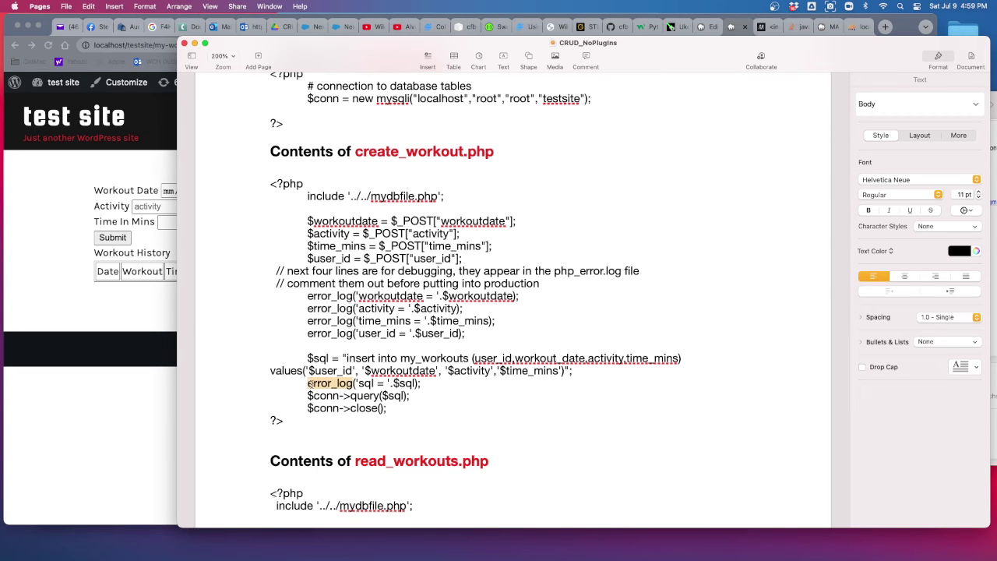
left_click(418, 397)
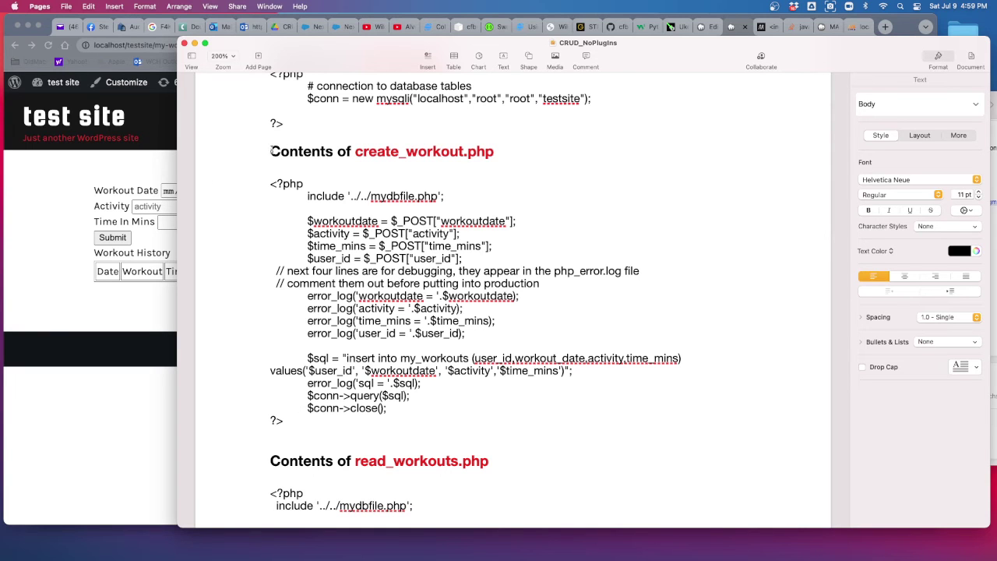
left_click_drag(271, 151, 290, 420)
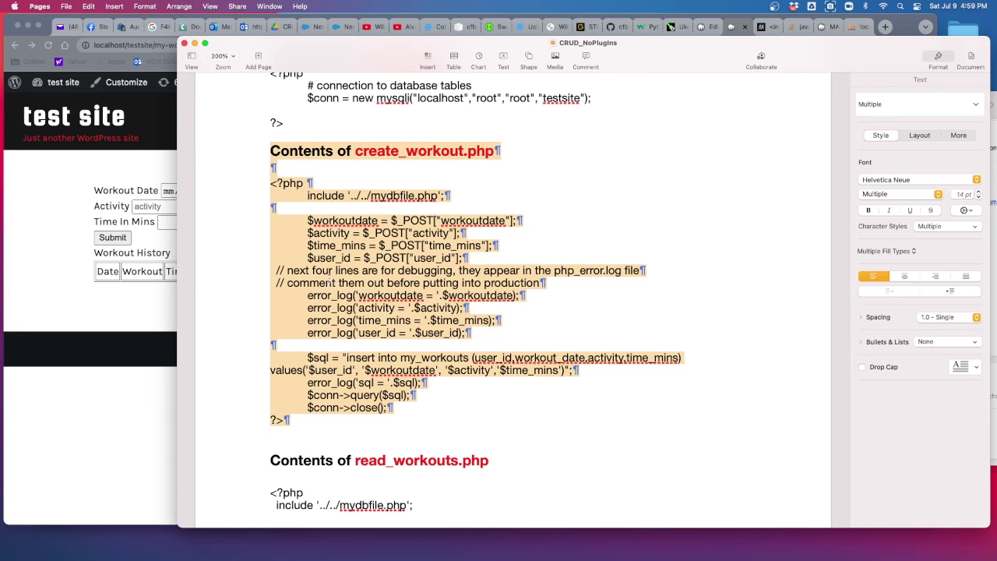
scroll(429, 357, "down", 5)
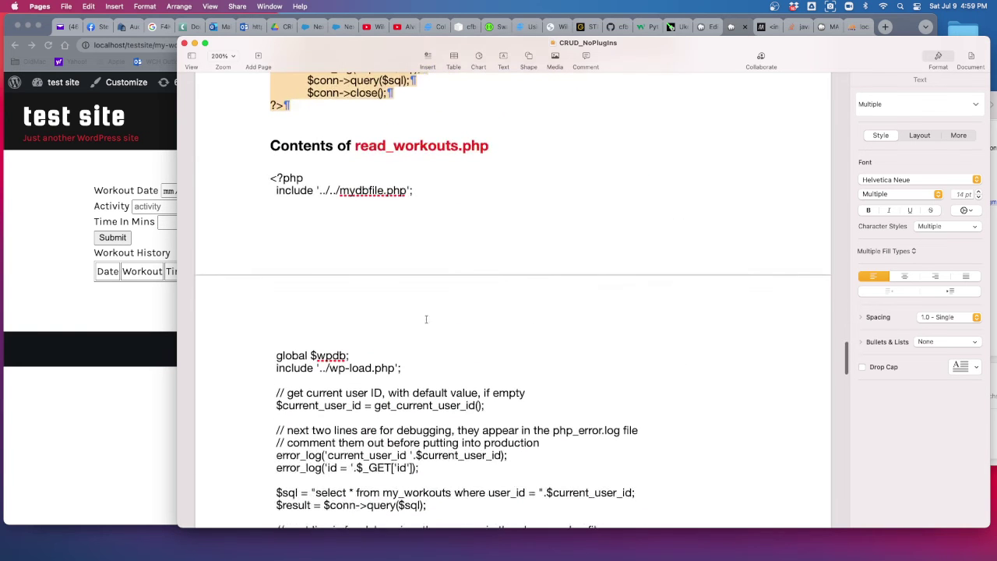
scroll(452, 250, "down", 2)
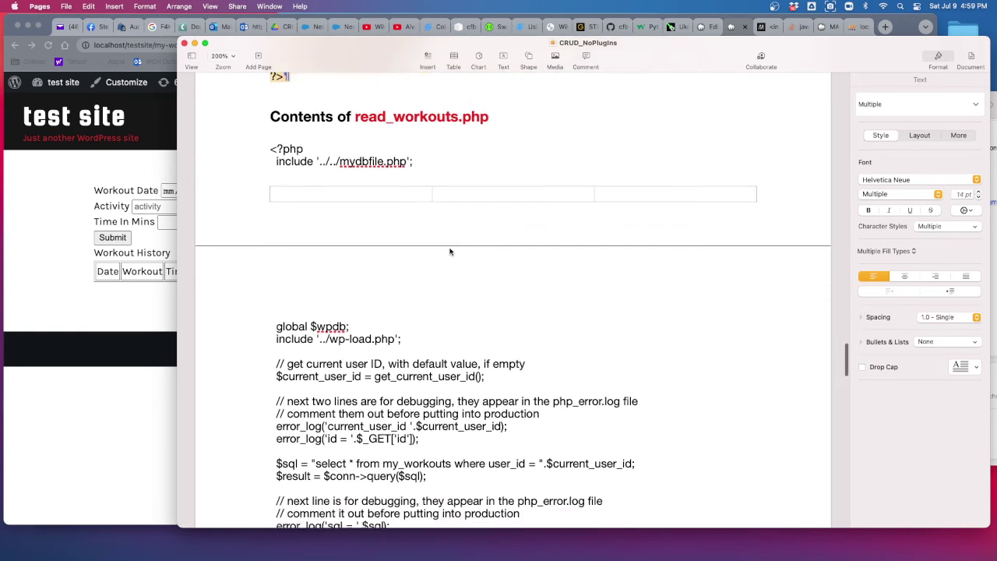
scroll(436, 249, "up", 1)
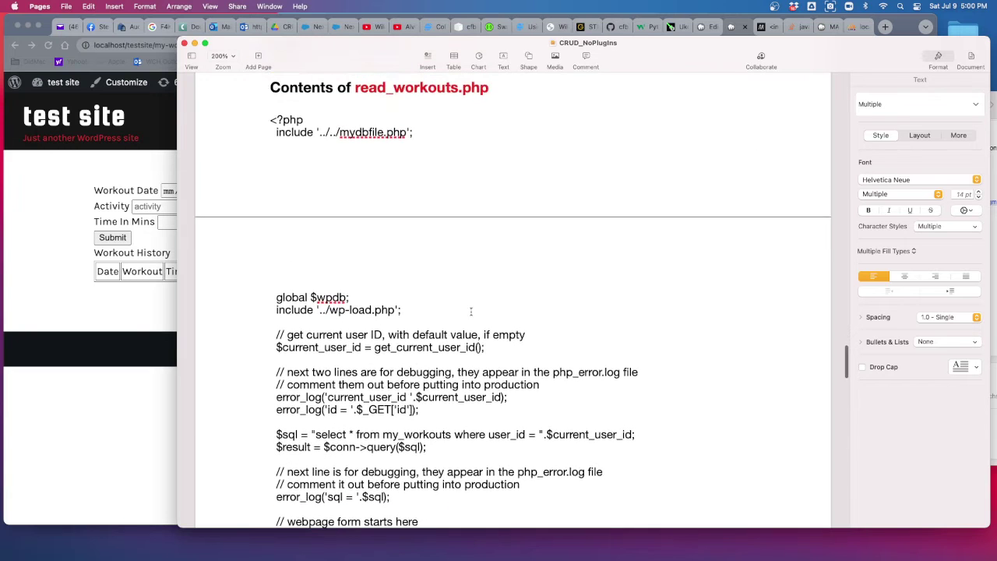
left_click(415, 133)
left_click_drag(416, 132, 271, 132)
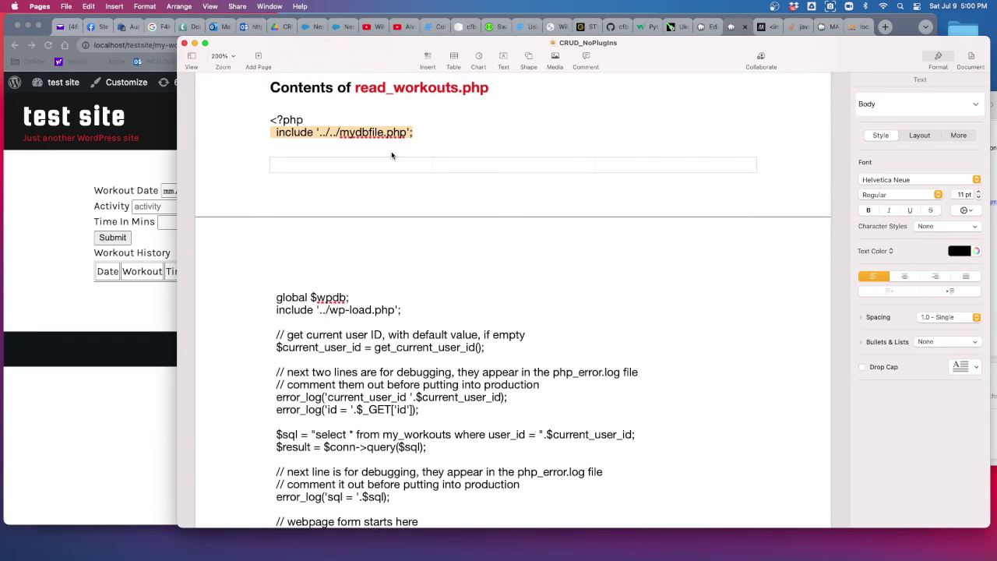
left_click_drag(439, 315, 267, 301)
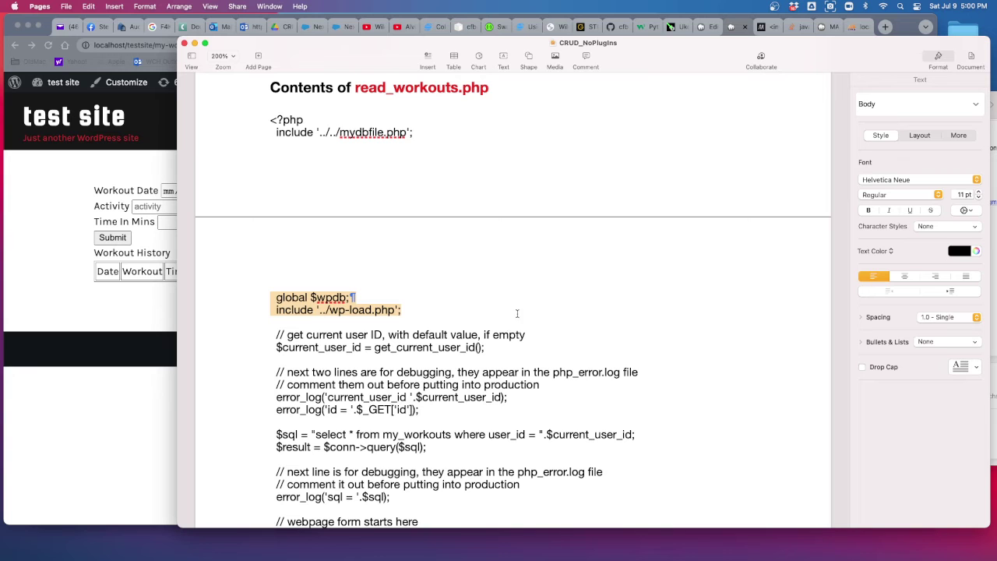
scroll(459, 336, "down", 3)
scroll(458, 348, "down", 3)
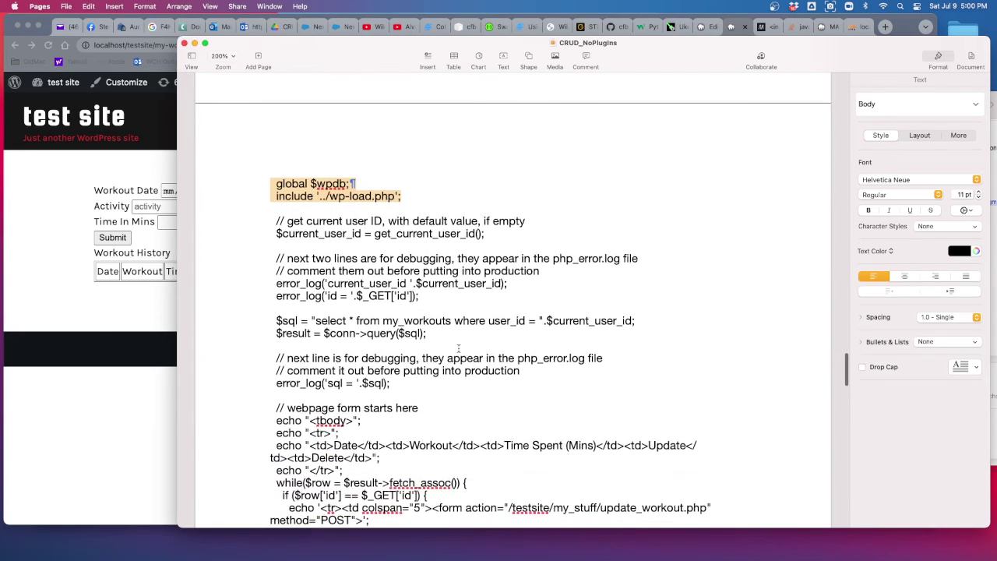
left_click_drag(487, 234, 267, 232)
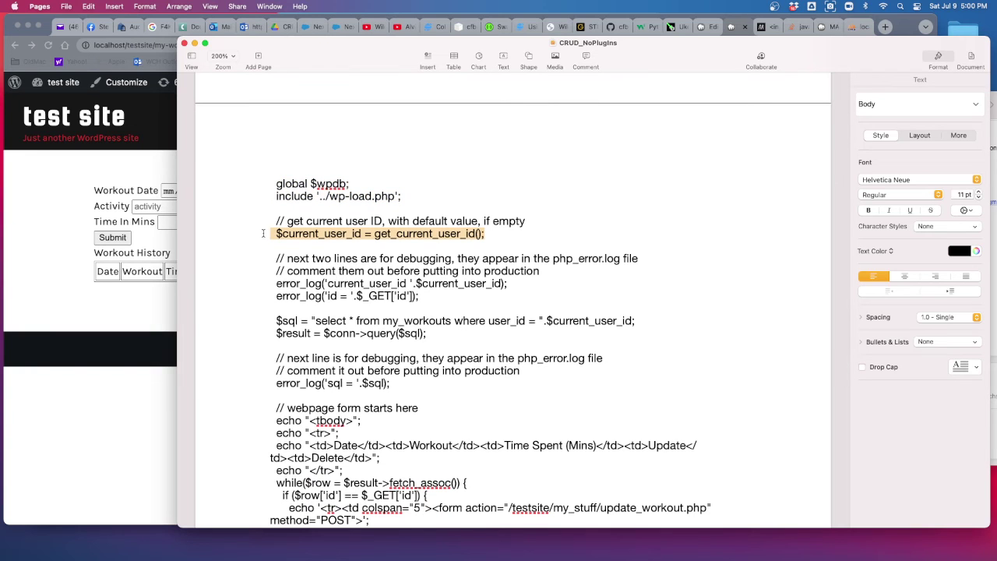
double_click(326, 233)
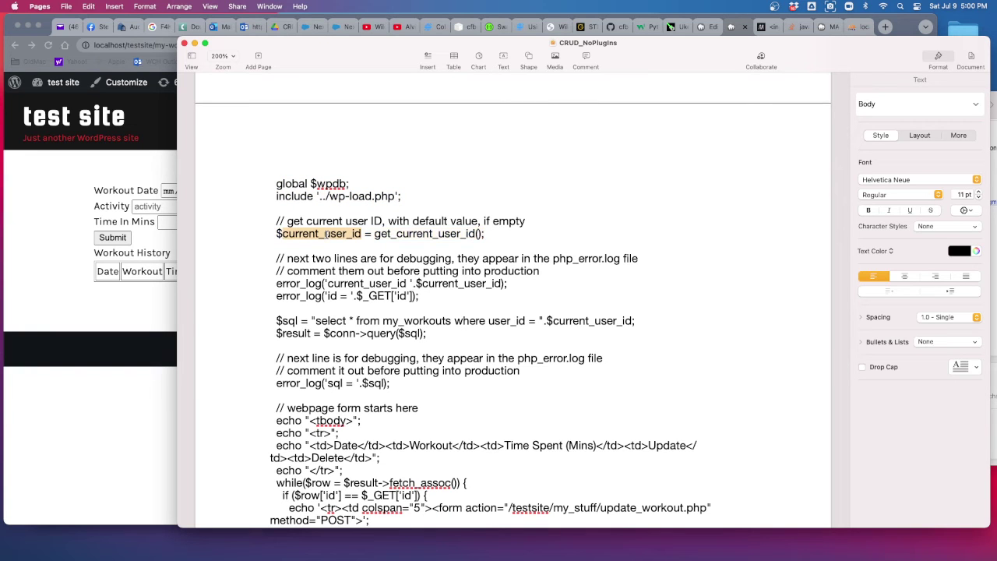
scroll(500, 302, "down", 1)
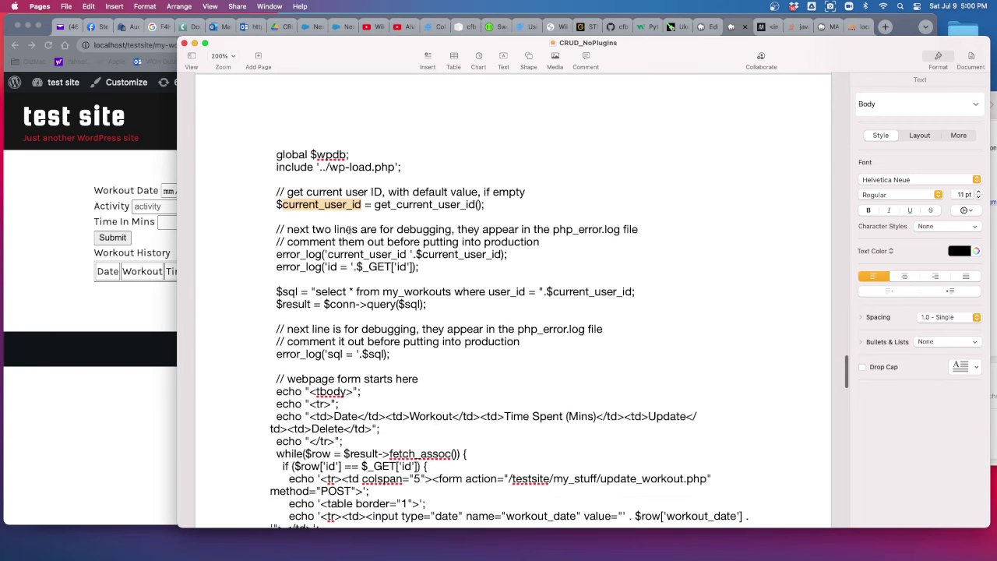
double_click(402, 229)
left_click_drag(277, 255, 425, 267)
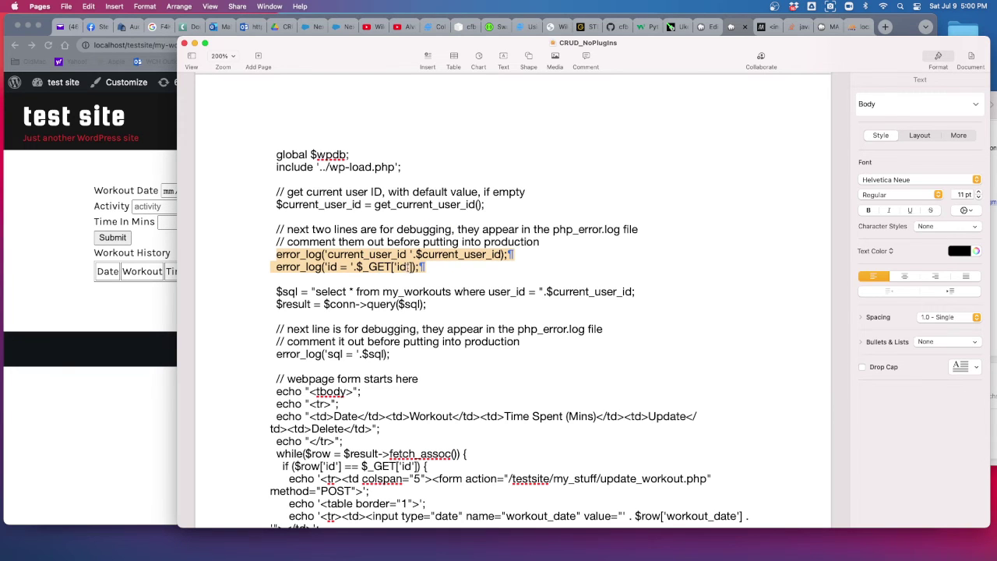
left_click(161, 312)
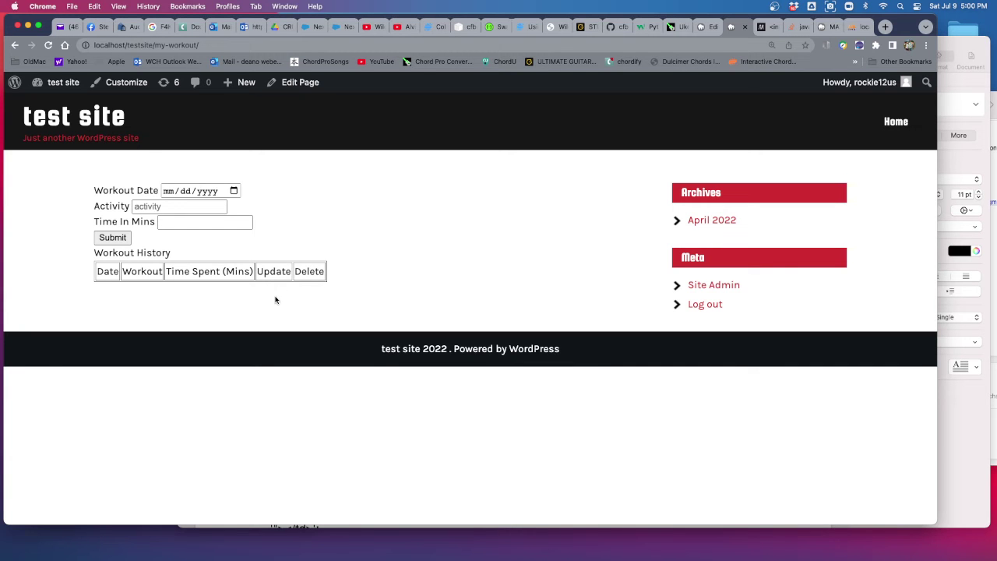
Step: Scroll through the read_workouts.php while loop in the code document
left_click(954, 411)
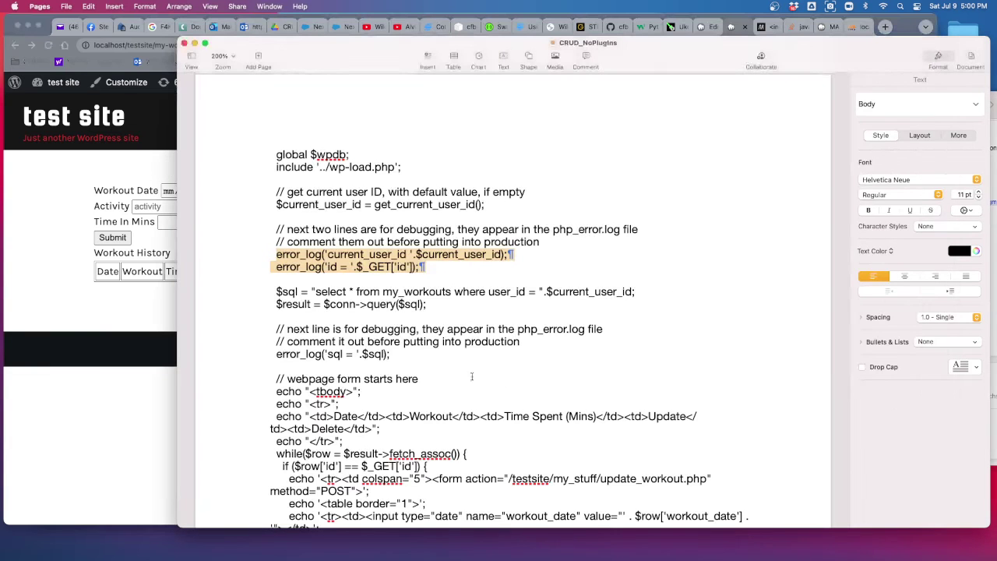
scroll(471, 377, "down", 3)
scroll(471, 377, "down", 3)
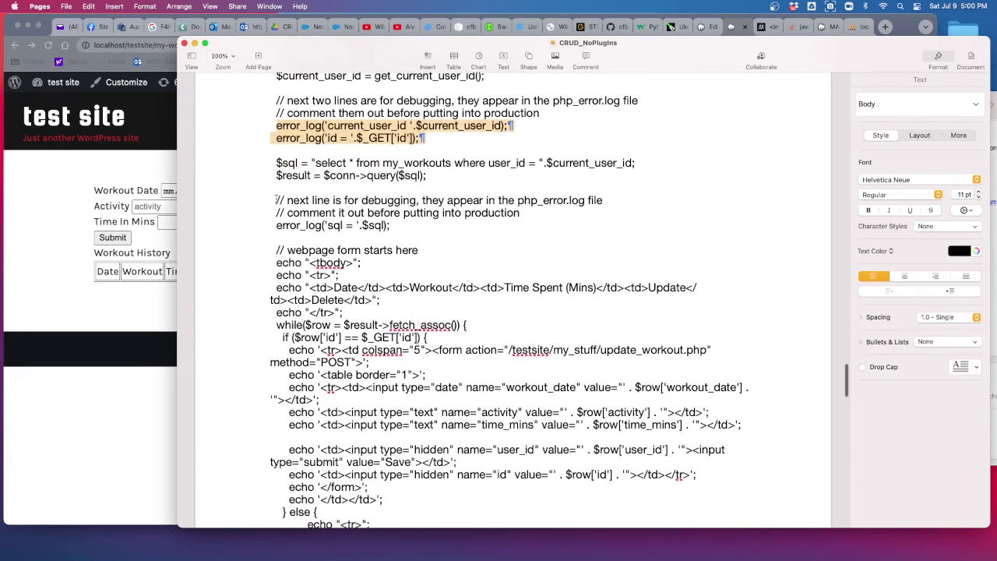
left_click_drag(275, 200, 396, 228)
scroll(512, 262, "down", 2)
scroll(512, 261, "down", 2)
scroll(513, 262, "down", 1)
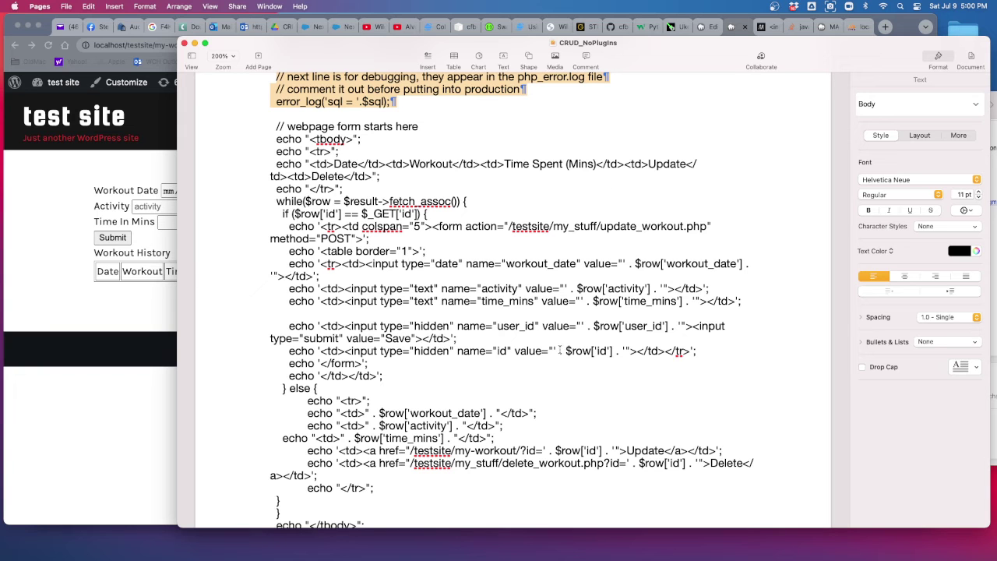
scroll(552, 372, "down", 3)
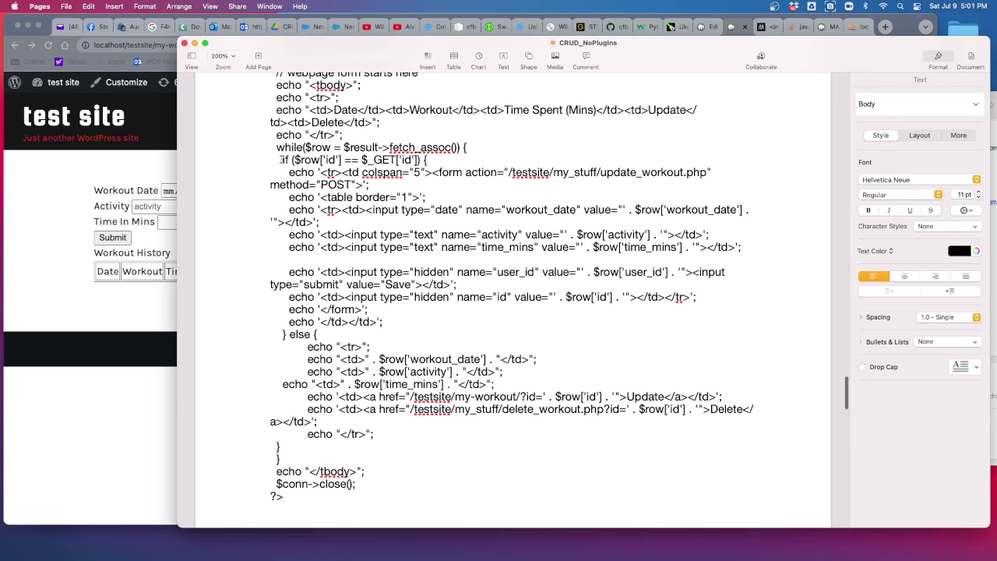
Step: Highlight the row-id match check and the else branch that prints a row
mouse_move(282, 160)
left_mouse_down()
mouse_move(433, 160)
mouse_move(479, 209)
mouse_move(538, 247)
mouse_move(611, 272)
mouse_move(635, 320)
left_mouse_up()
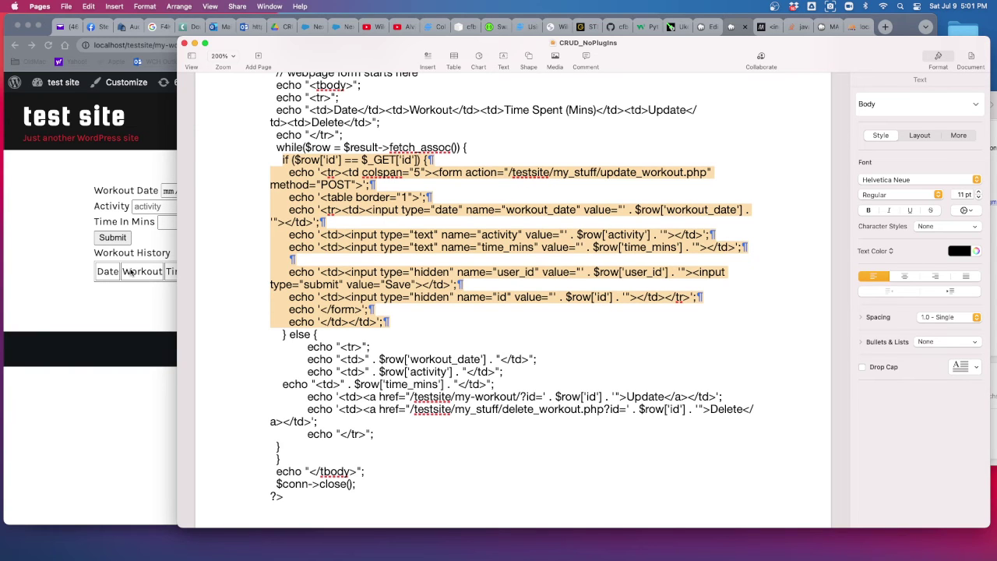
left_click(394, 321)
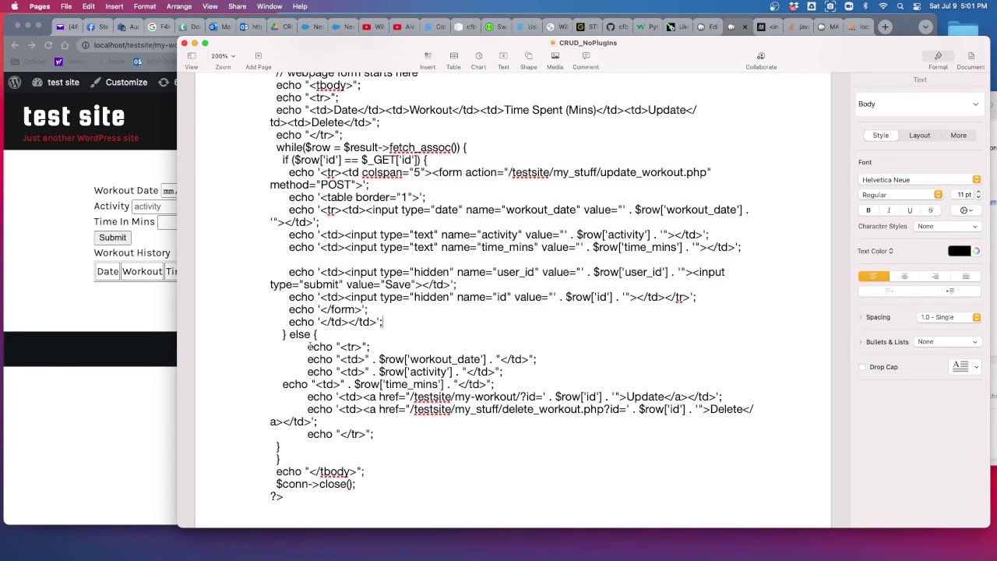
left_click_drag(310, 346, 754, 410)
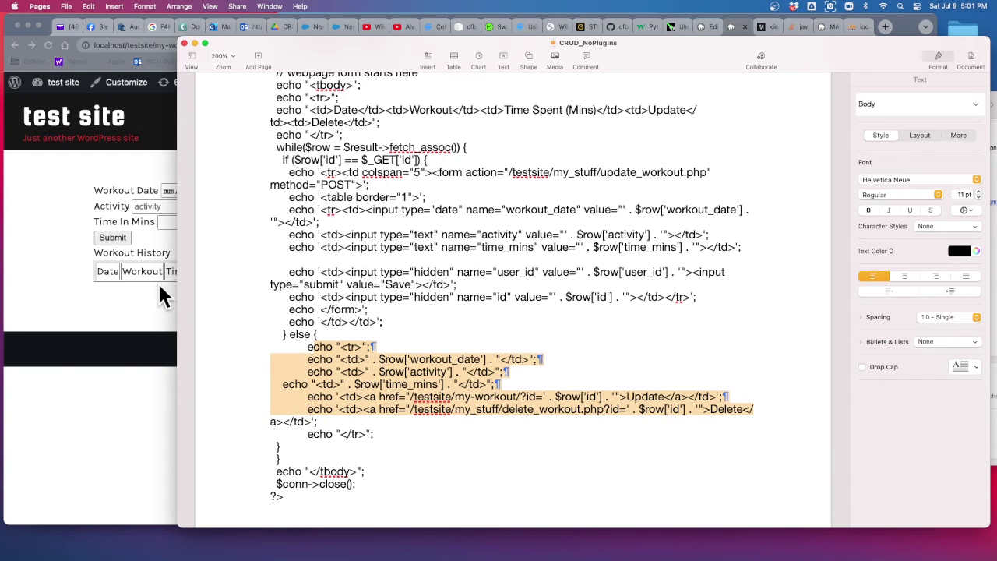
scroll(426, 307, "down", 1)
scroll(426, 308, "up", 3)
scroll(426, 308, "up", 2)
scroll(426, 308, "down", 2)
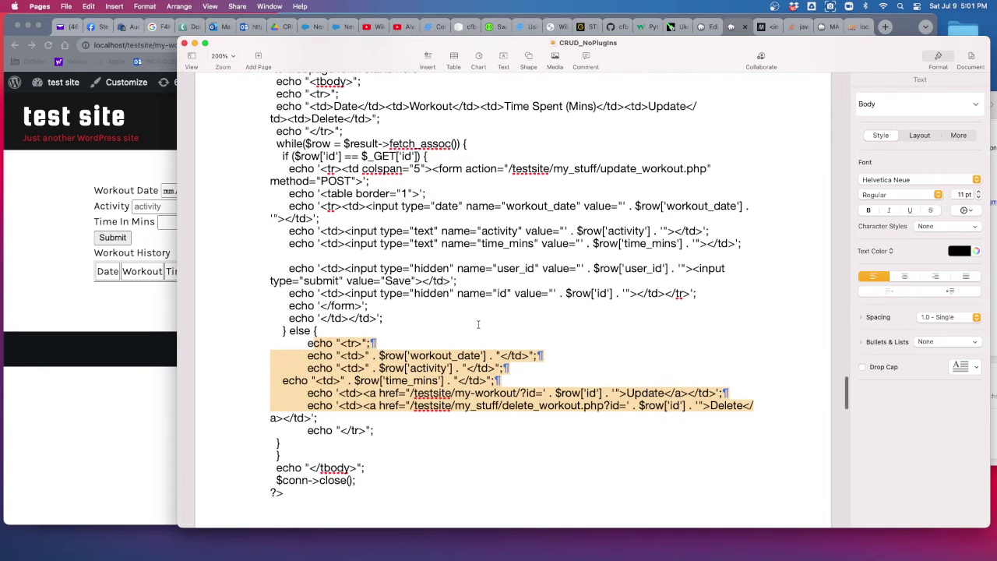
left_click(424, 309)
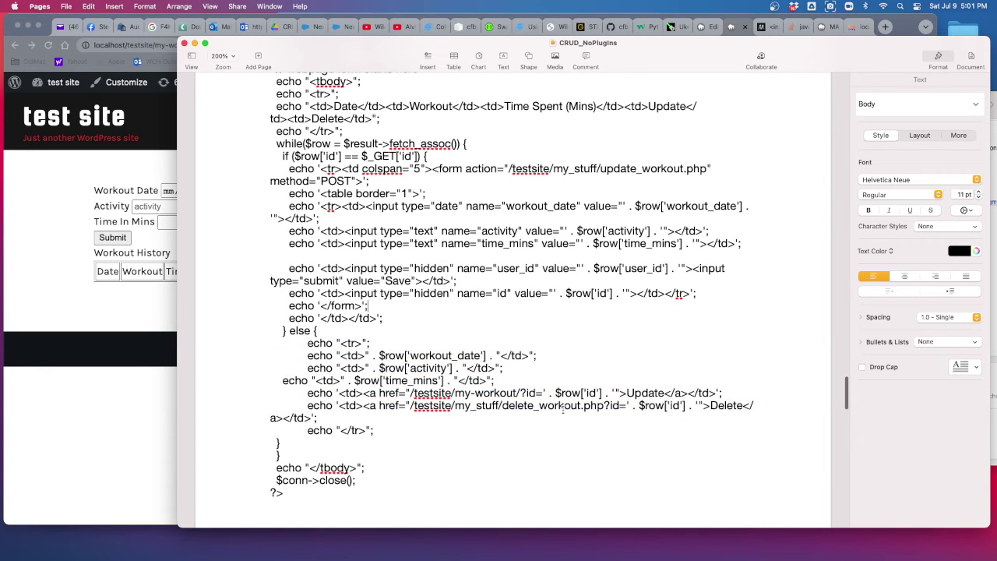
Step: Scroll down to the update_workout.php code with its update query and redirect
scroll(416, 210, "up", 5)
scroll(415, 211, "down", 5)
scroll(415, 211, "down", 1)
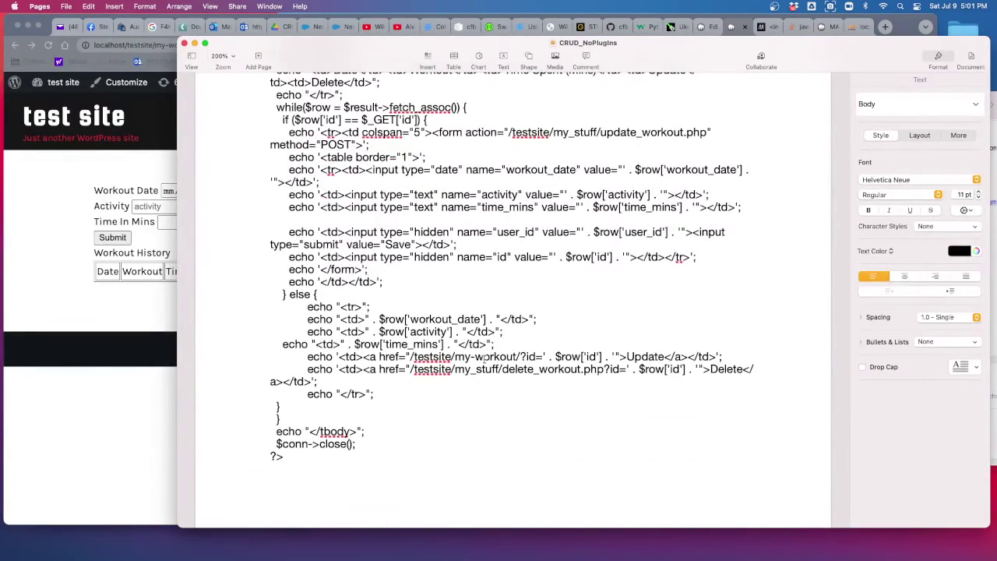
scroll(454, 350, "down", 1)
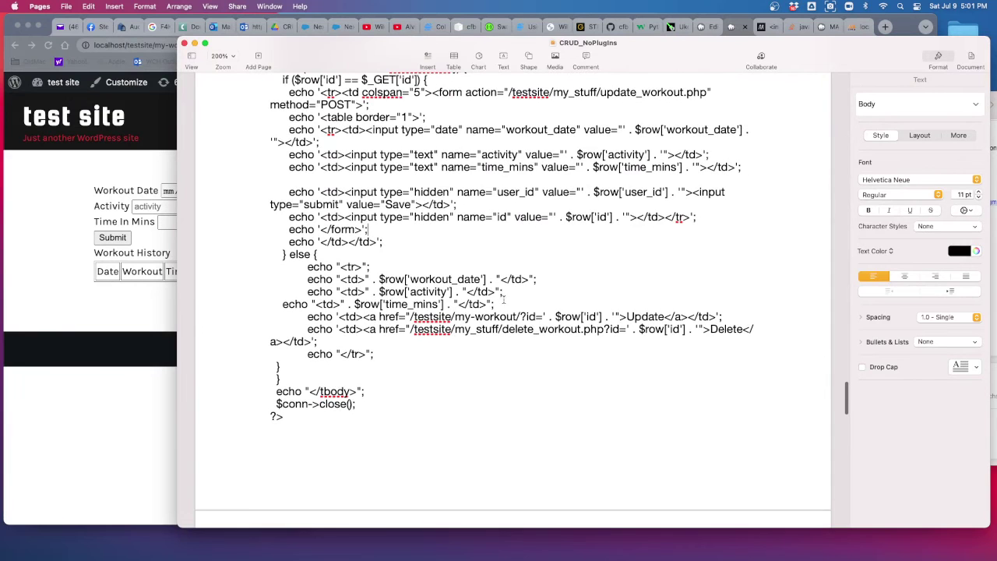
scroll(445, 336, "down", 1)
scroll(445, 336, "down", 6)
scroll(444, 335, "down", 2)
scroll(443, 335, "down", 2)
scroll(444, 335, "down", 2)
scroll(443, 335, "down", 1)
scroll(443, 335, "down", 1)
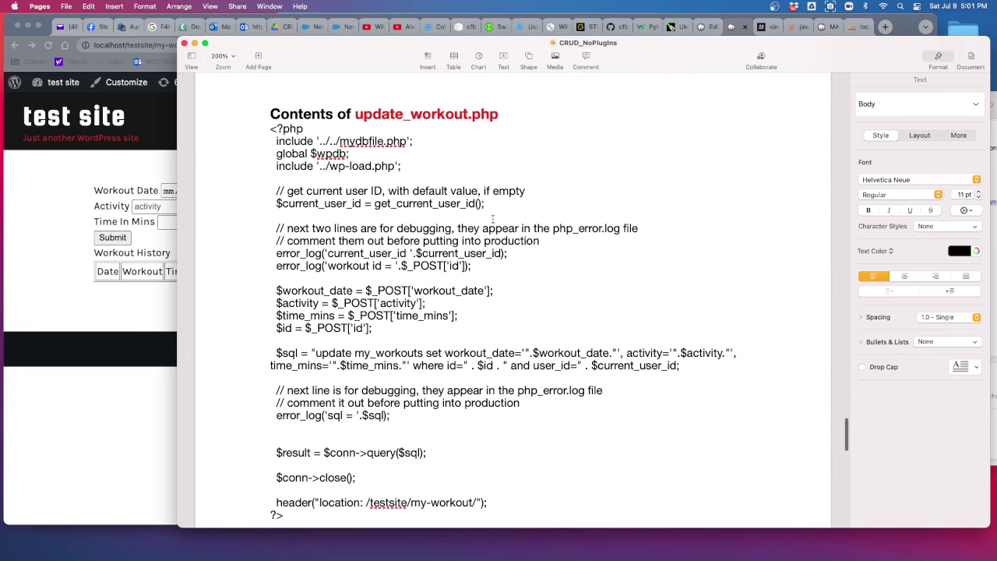
scroll(497, 225, "down", 1)
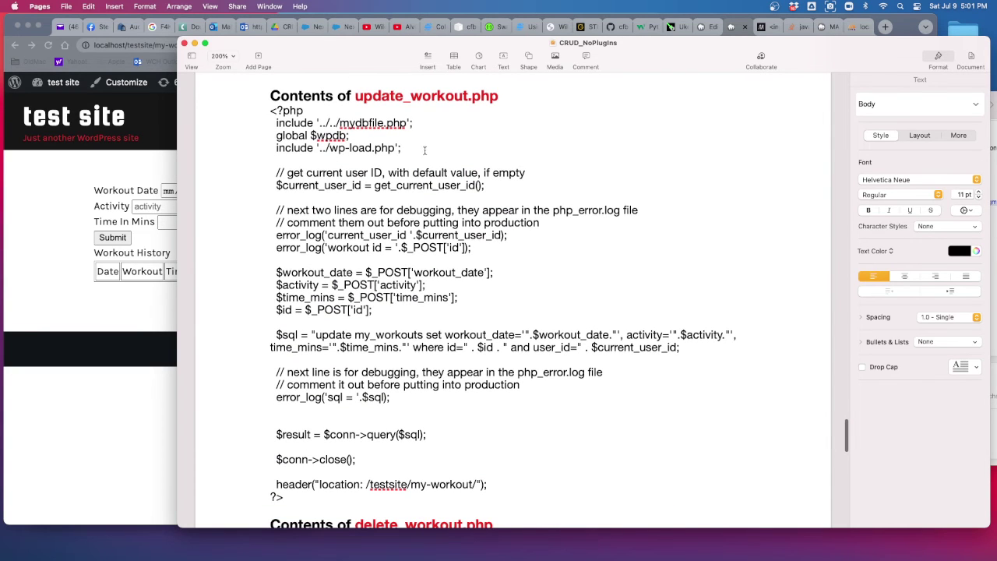
mouse_move(424, 150)
left_mouse_down()
mouse_move(274, 137)
mouse_move(271, 124)
left_mouse_up()
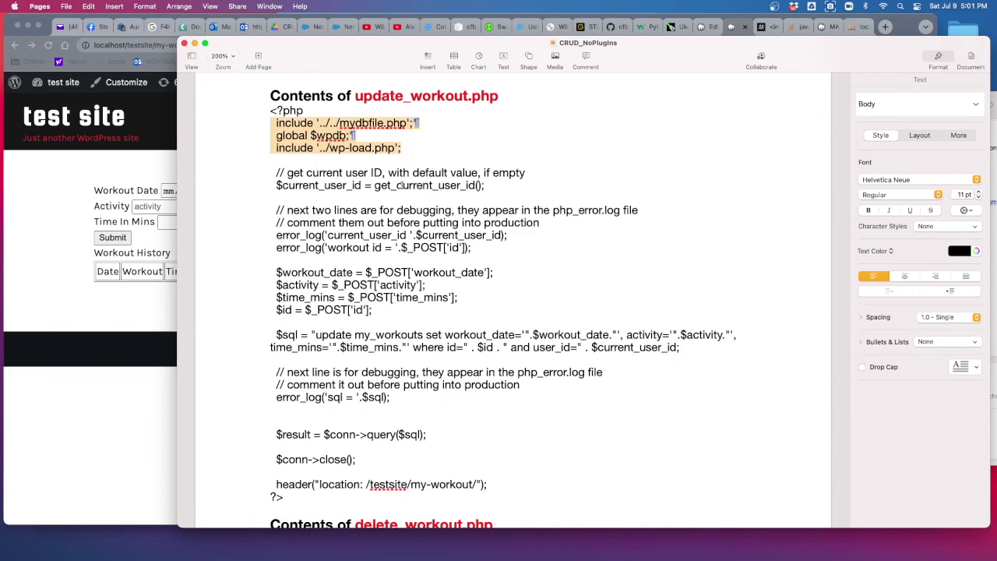
left_click(450, 185)
mouse_move(485, 185)
left_mouse_down()
mouse_move(258, 171)
mouse_move(477, 227)
left_mouse_up()
scroll(553, 270, "down", 1)
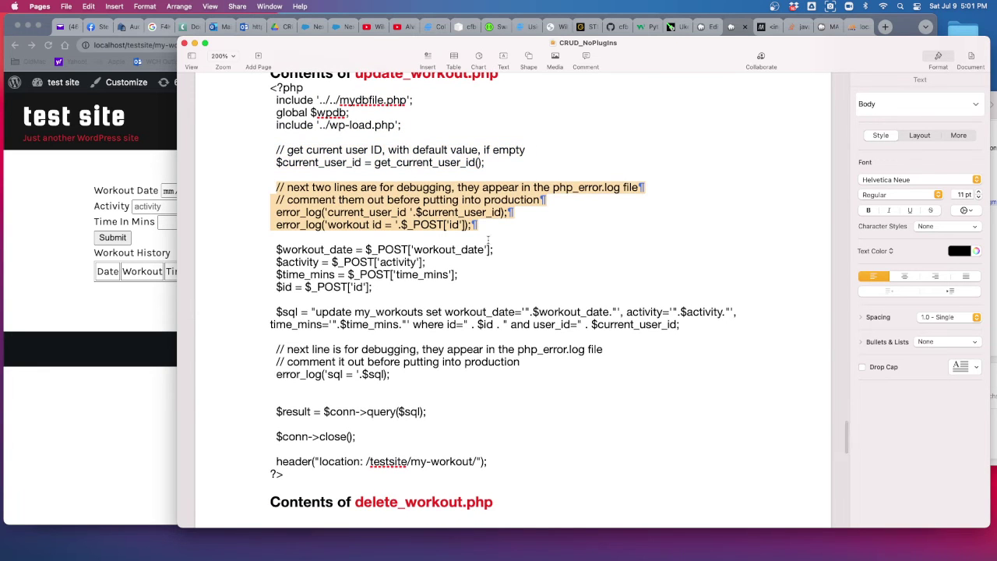
scroll(462, 228, "down", 2)
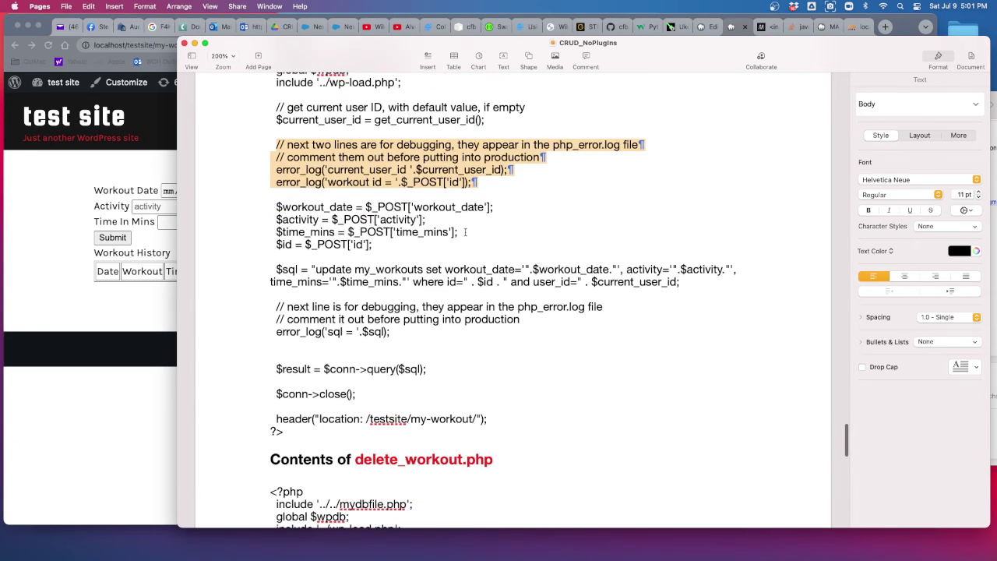
double_click(451, 208)
left_click(398, 219)
scroll(399, 219, "up", 2)
scroll(475, 224, "up", 5)
scroll(476, 224, "up", 5)
scroll(476, 224, "up", 2)
scroll(476, 224, "up", 3)
scroll(476, 224, "up", 3)
scroll(476, 225, "up", 1)
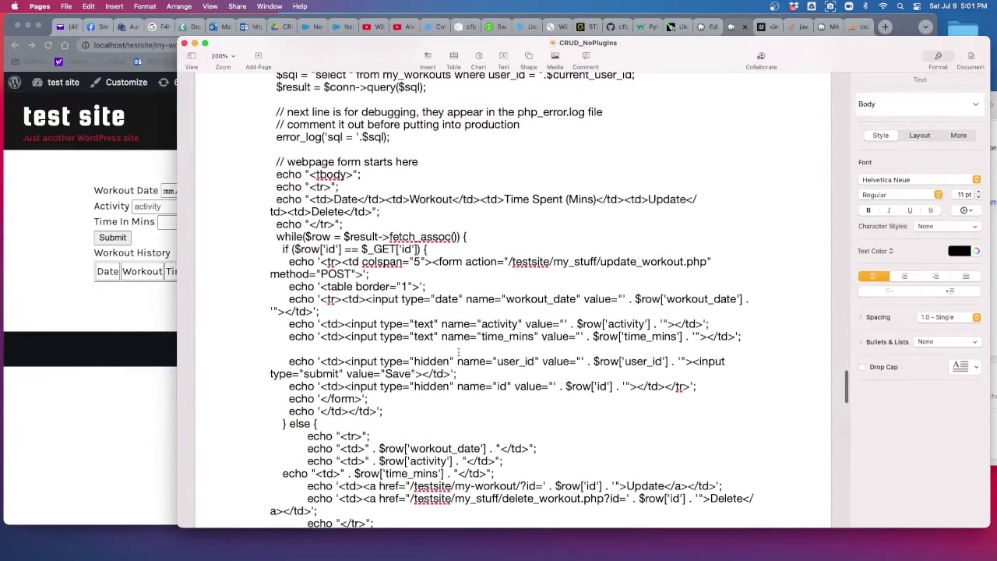
scroll(429, 315, "down", 5)
scroll(429, 314, "down", 5)
scroll(430, 315, "down", 2)
scroll(429, 315, "down", 2)
scroll(350, 257, "down", 1)
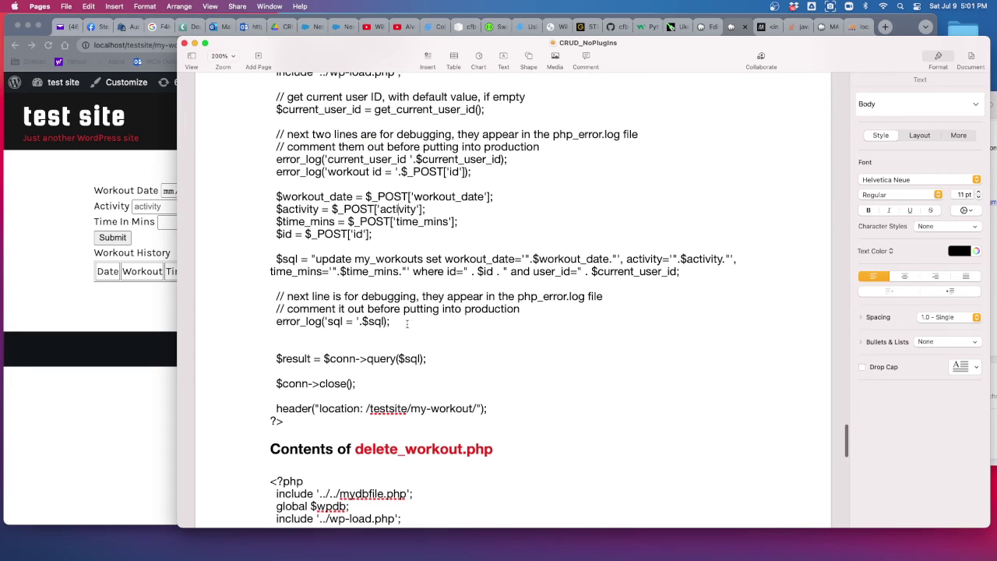
mouse_move(405, 324)
left_mouse_down()
mouse_move(265, 310)
mouse_move(265, 298)
left_mouse_up()
scroll(594, 343, "down", 2)
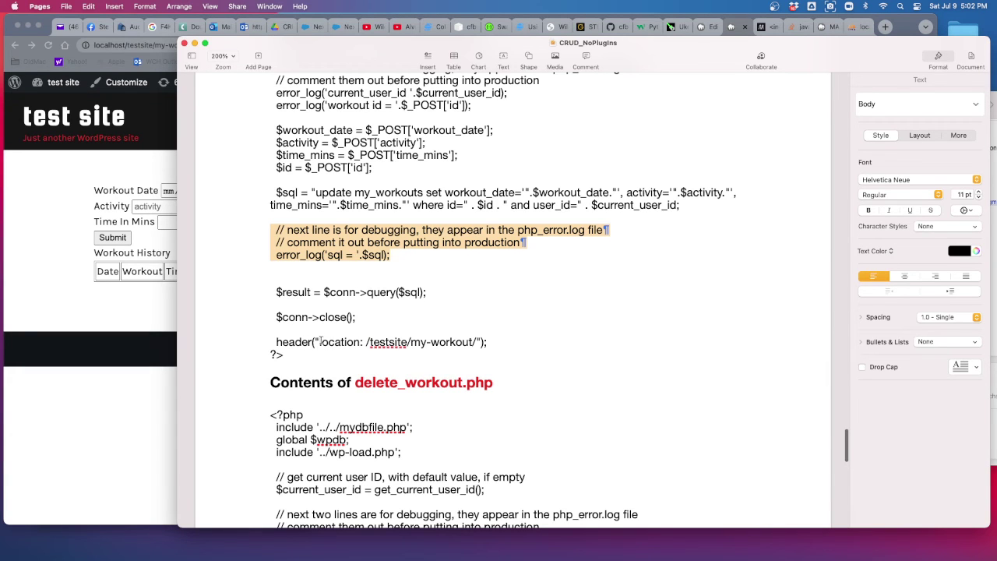
scroll(543, 313, "down", 1)
scroll(544, 313, "up", 2)
scroll(544, 313, "up", 5)
scroll(544, 313, "down", 2)
scroll(544, 313, "down", 3)
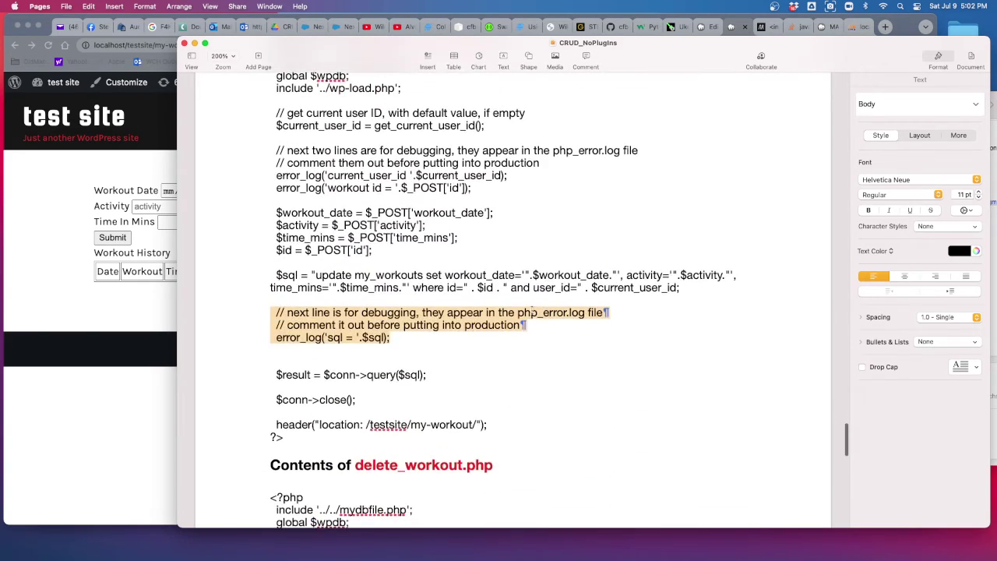
scroll(532, 309, "down", 1)
scroll(532, 310, "up", 2)
scroll(361, 378, "up", 1)
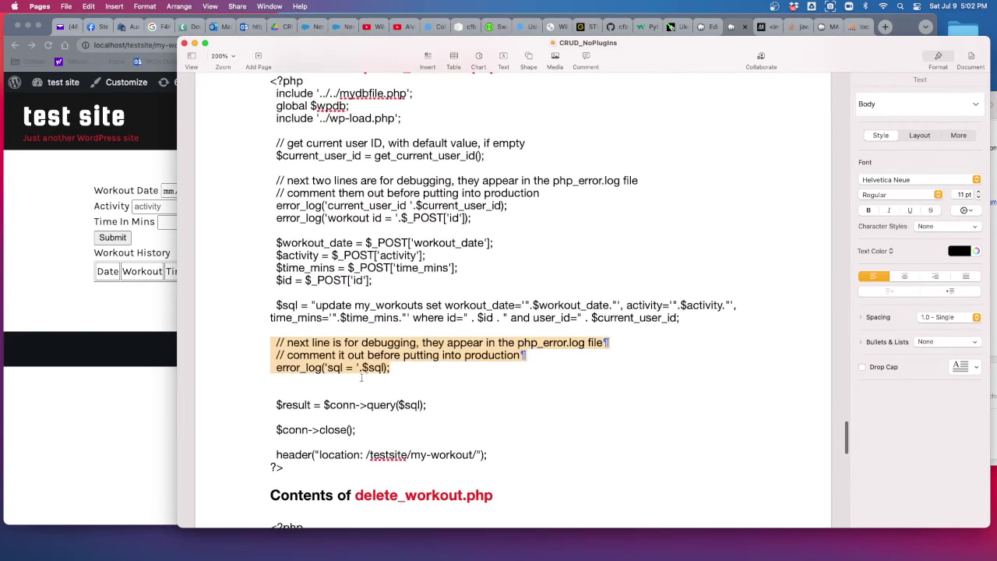
left_click(396, 371)
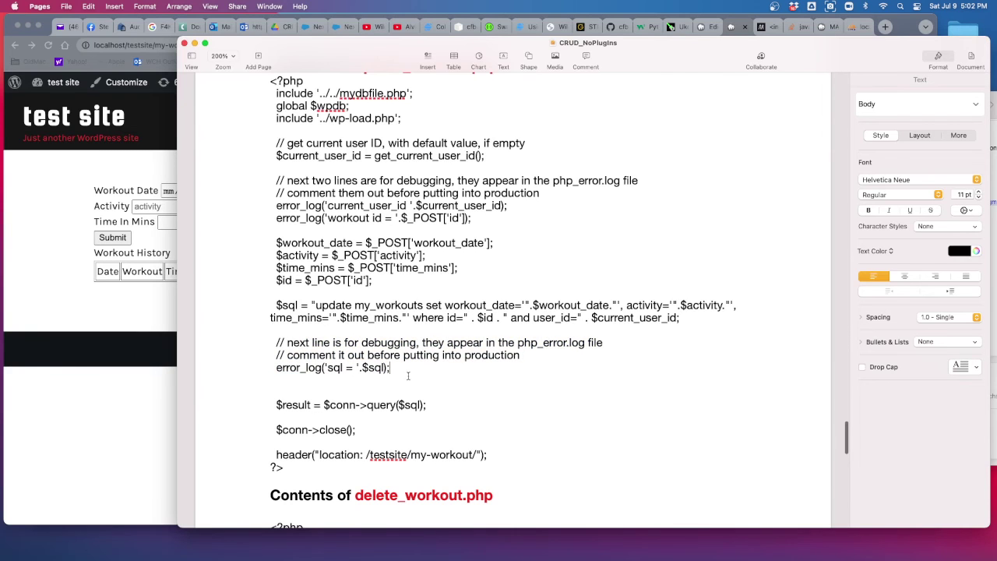
scroll(457, 369, "down", 1)
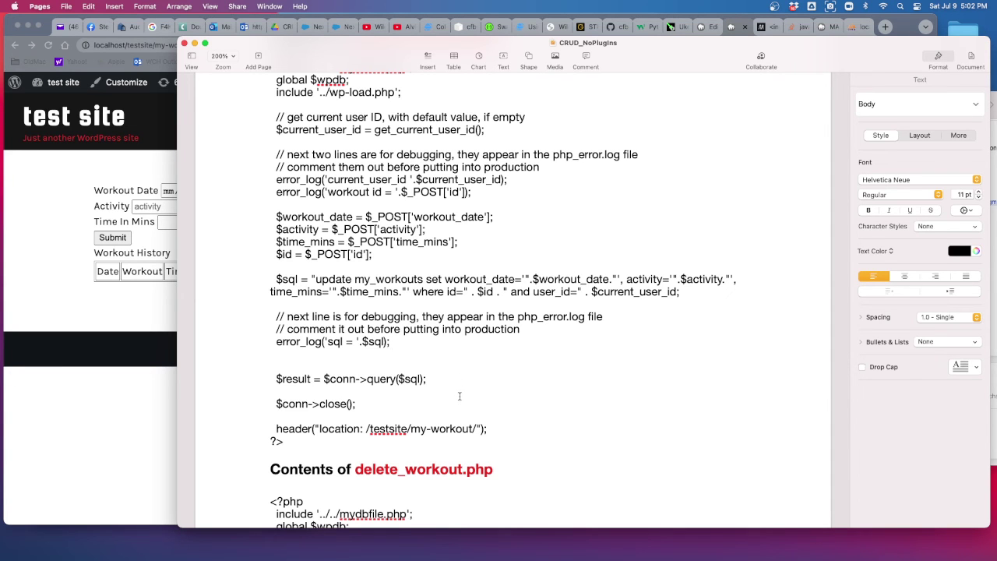
scroll(460, 396, "down", 3)
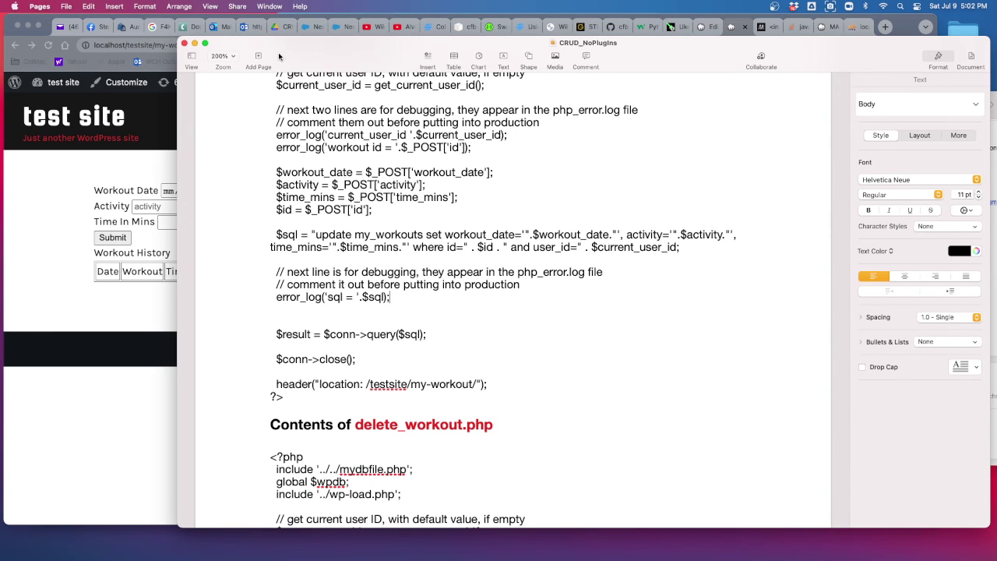
left_click_drag(290, 51, 296, 51)
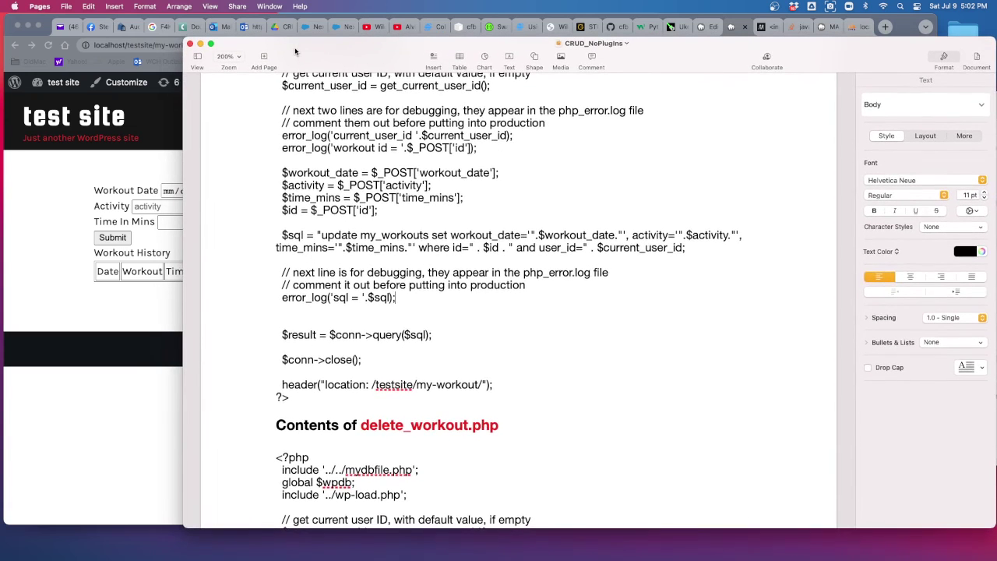
Step: Highlight delete_workout.php's includes, current user ID lines, delete query id condition and id logging
scroll(491, 428, "down", 5)
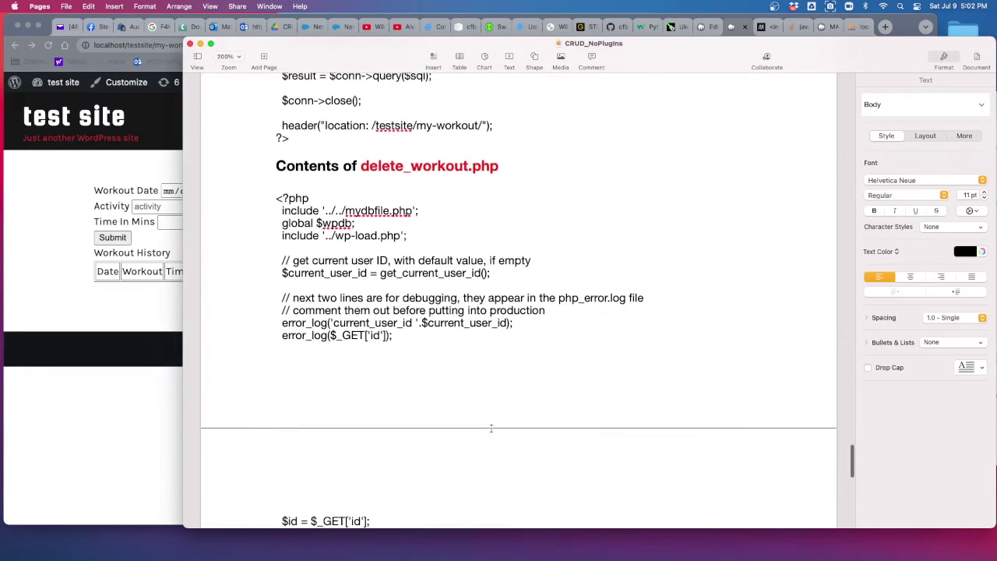
scroll(490, 428, "down", 2)
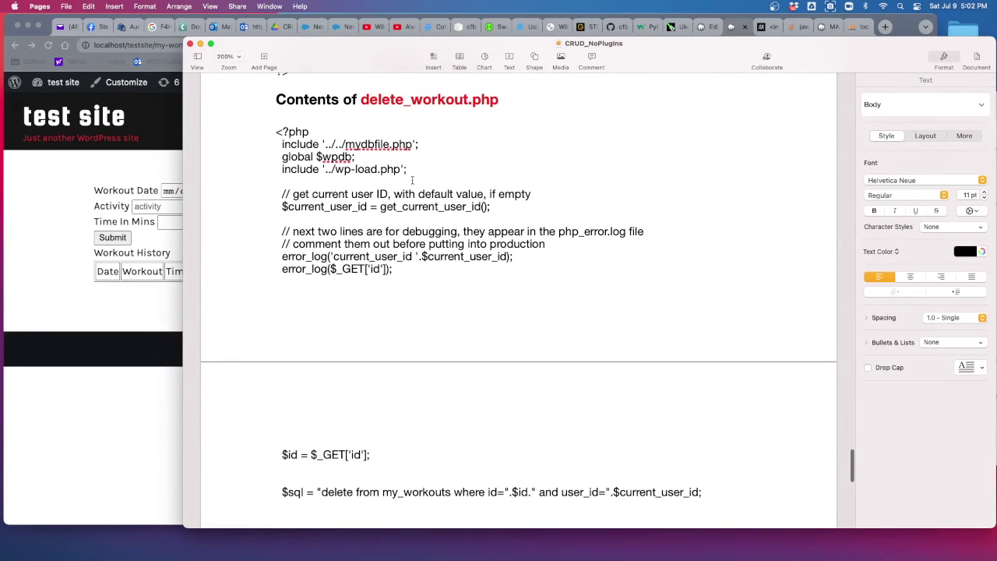
left_click_drag(412, 173, 272, 140)
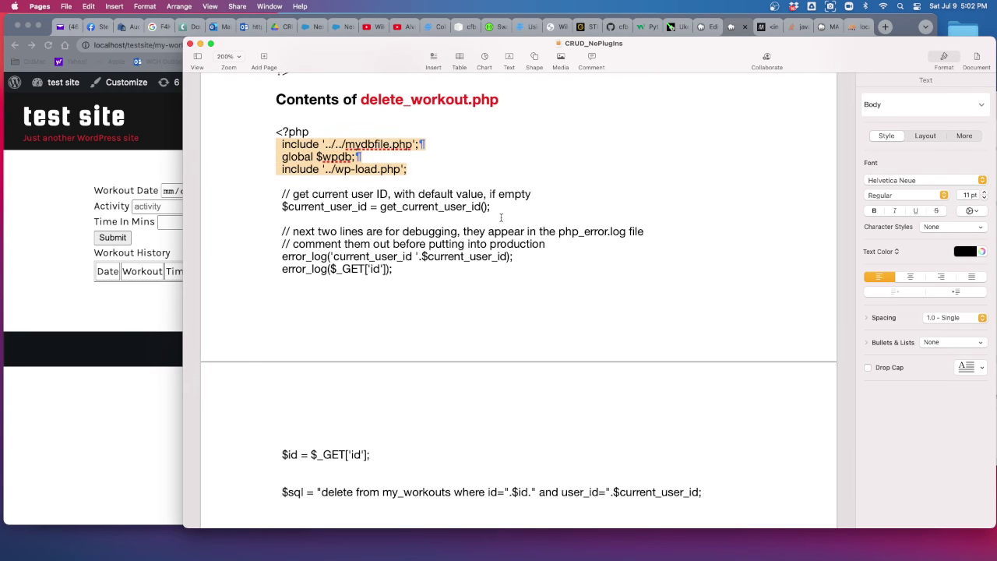
left_click_drag(500, 216, 279, 192)
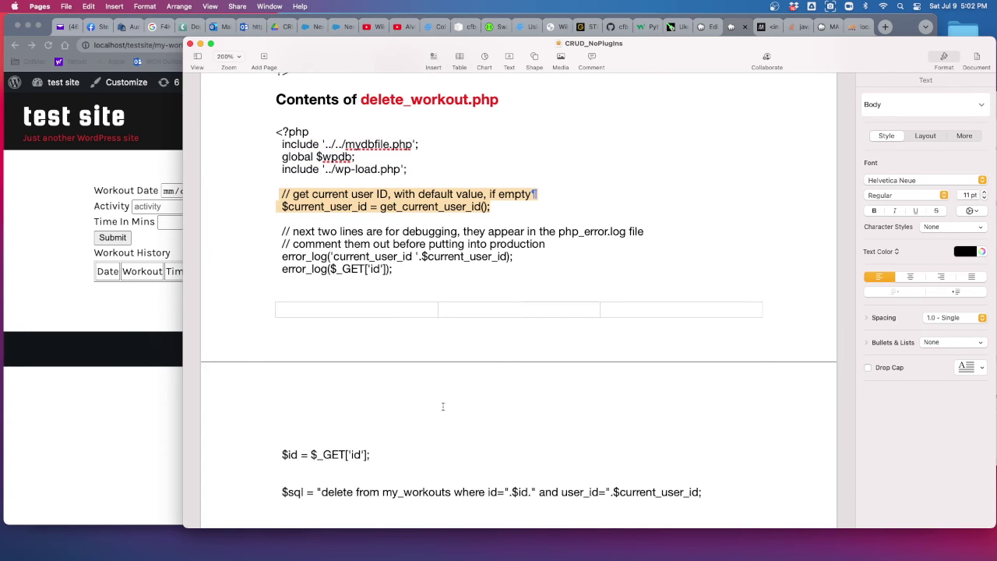
scroll(430, 451, "down", 1)
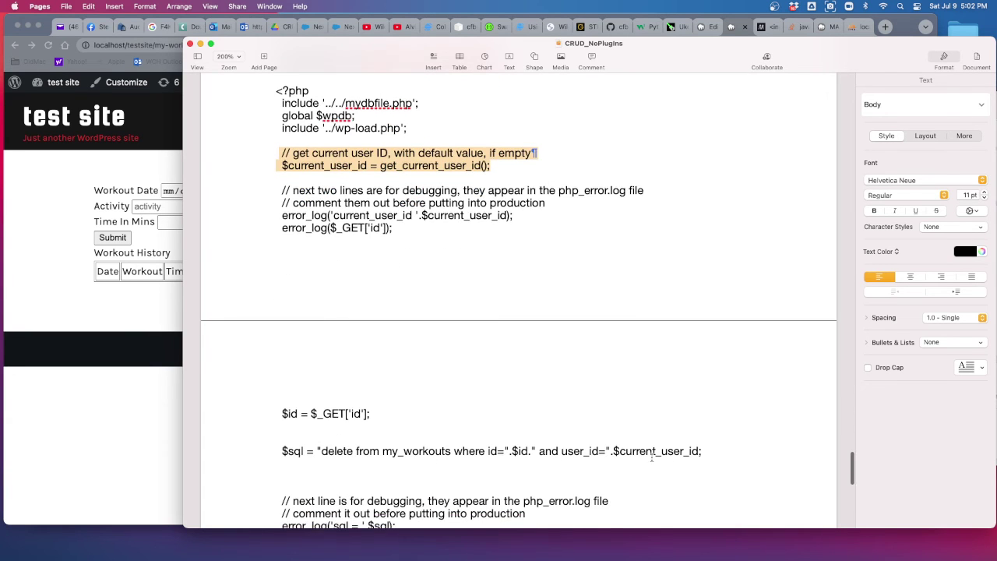
left_click_drag(531, 451, 491, 451)
left_click_drag(395, 228, 284, 228)
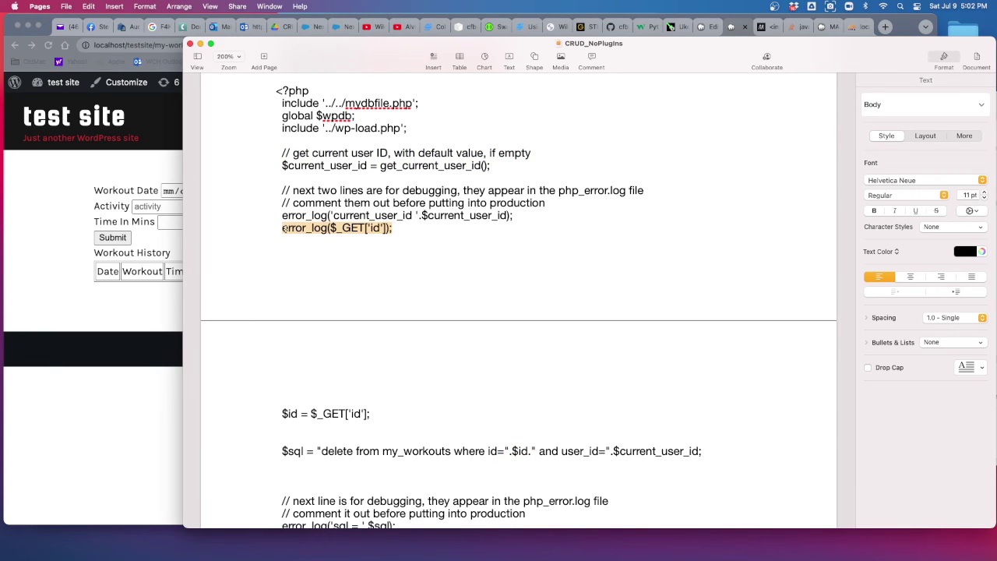
left_click(707, 451)
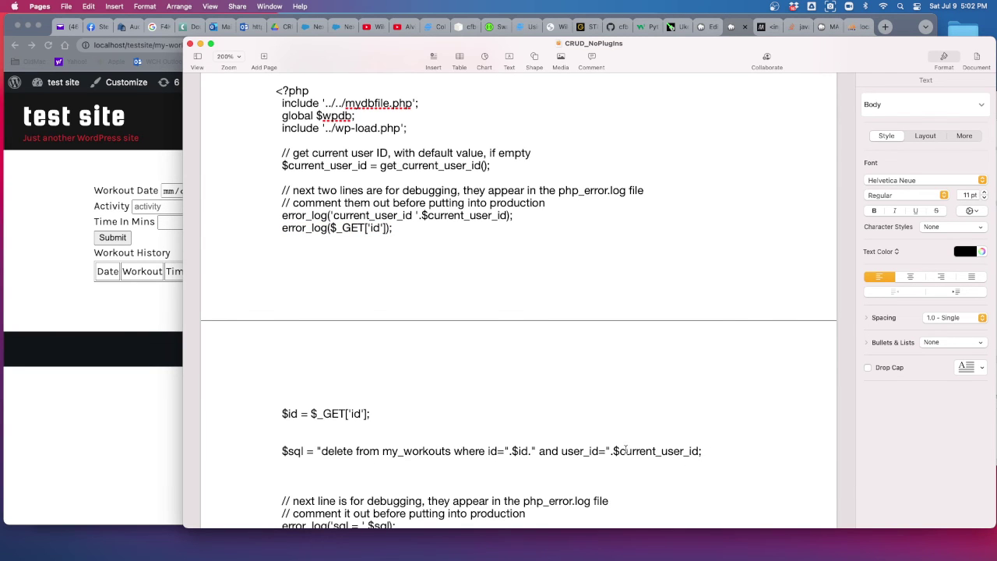
Step: Highlight the three debugging lines after the query and the redirect to the workout page
scroll(709, 452, "down", 3)
scroll(707, 453, "down", 3)
scroll(707, 453, "down", 1)
left_click_drag(405, 318, 268, 285)
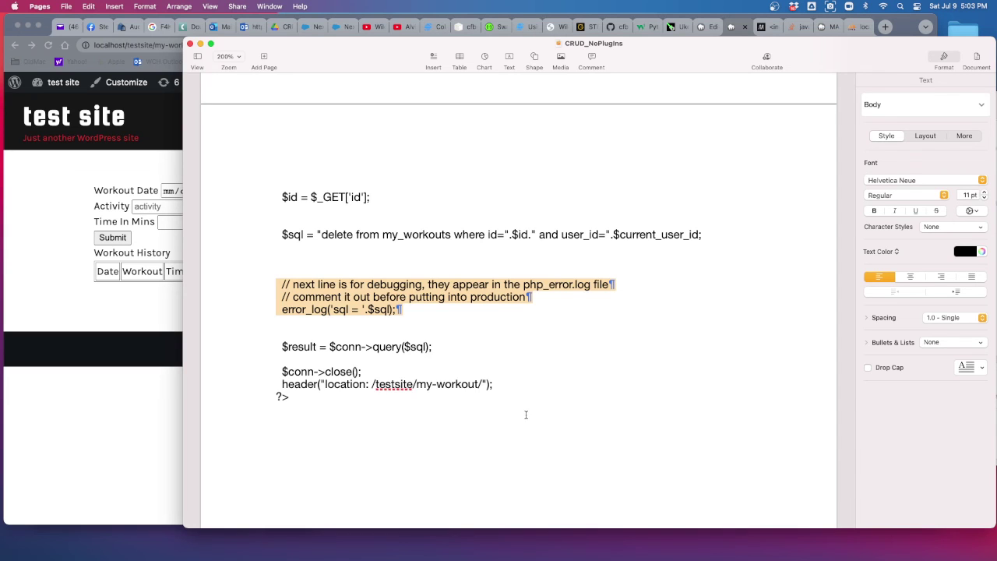
scroll(526, 415, "down", 1)
left_click_drag(500, 360, 280, 361)
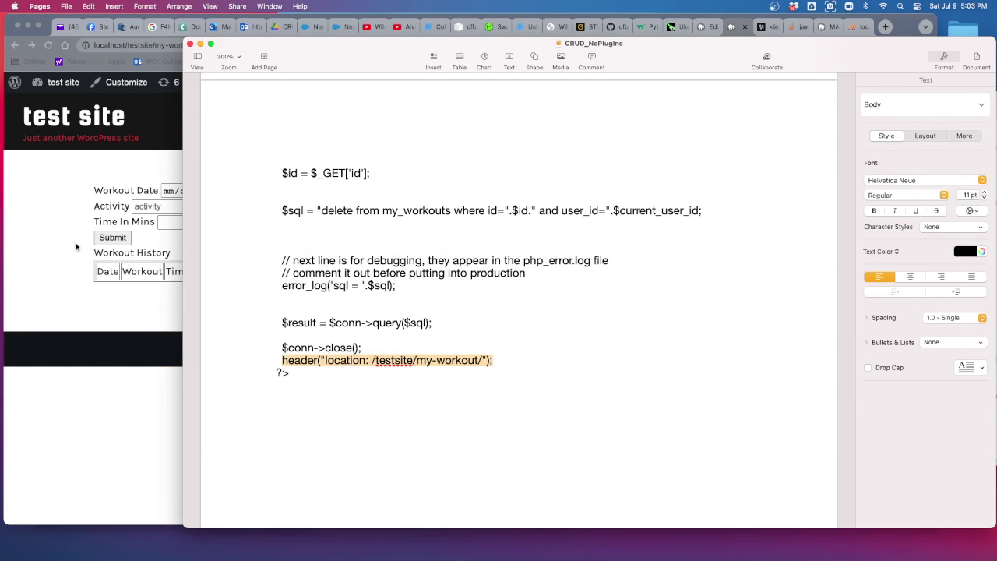
Step: Scroll back up to the page.php and my_workout_page.php template code
scroll(474, 330, "down", 5)
scroll(473, 330, "up", 10)
scroll(475, 330, "up", 10)
scroll(475, 330, "up", 5)
scroll(475, 331, "up", 5)
scroll(475, 330, "up", 5)
scroll(475, 331, "up", 5)
scroll(475, 330, "up", 5)
scroll(479, 329, "up", 5)
scroll(491, 326, "up", 5)
scroll(497, 324, "up", 1)
scroll(497, 324, "up", 5)
scroll(497, 324, "up", 5)
scroll(497, 325, "up", 3)
scroll(496, 323, "up", 1)
scroll(502, 315, "up", 5)
scroll(518, 296, "up", 5)
scroll(524, 287, "up", 5)
scroll(525, 288, "up", 1)
Step: Select the form block in the my_workout_page.php code
scroll(524, 287, "down", 1)
scroll(524, 287, "down", 4)
scroll(524, 288, "down", 5)
scroll(524, 288, "down", 3)
scroll(525, 287, "down", 3)
scroll(528, 292, "down", 2)
scroll(531, 300, "down", 5)
scroll(468, 249, "up", 2)
scroll(405, 202, "down", 5)
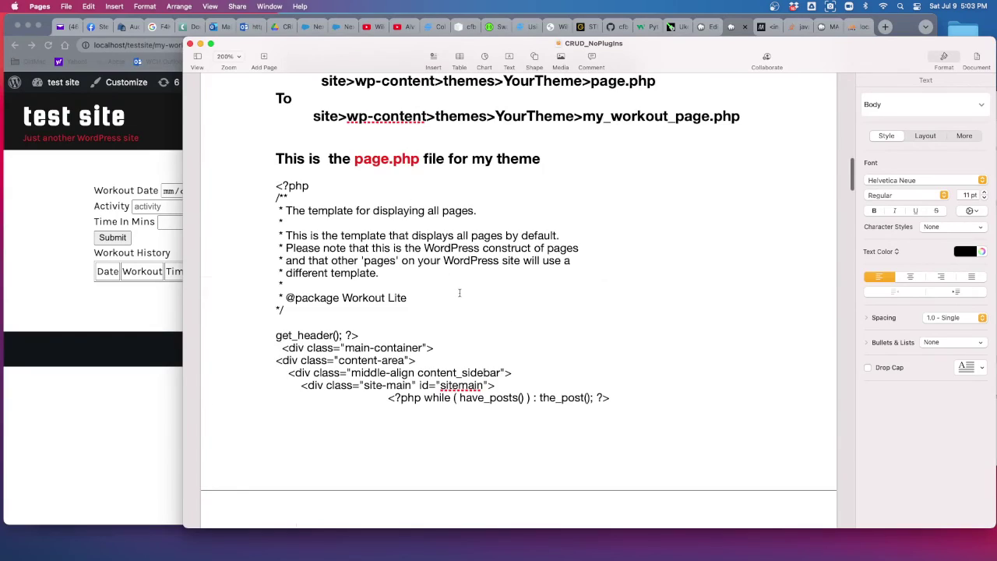
scroll(456, 289, "down", 10)
scroll(483, 311, "down", 2)
scroll(494, 318, "down", 4)
scroll(499, 320, "down", 2)
scroll(373, 234, "down", 1)
left_click_drag(390, 168, 455, 426)
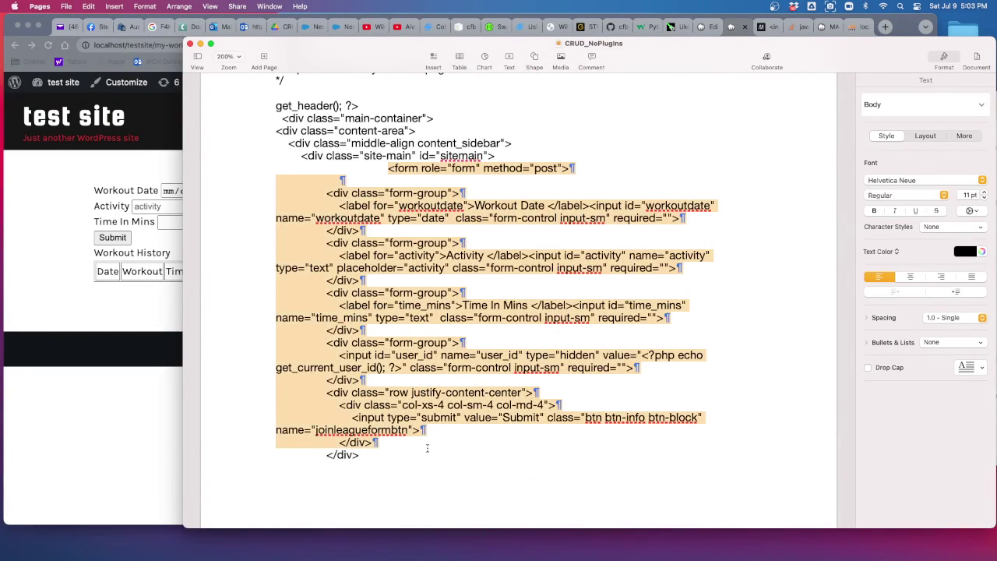
Step: Scroll down to the section on the five database files
scroll(444, 405, "down", 5)
scroll(428, 381, "down", 4)
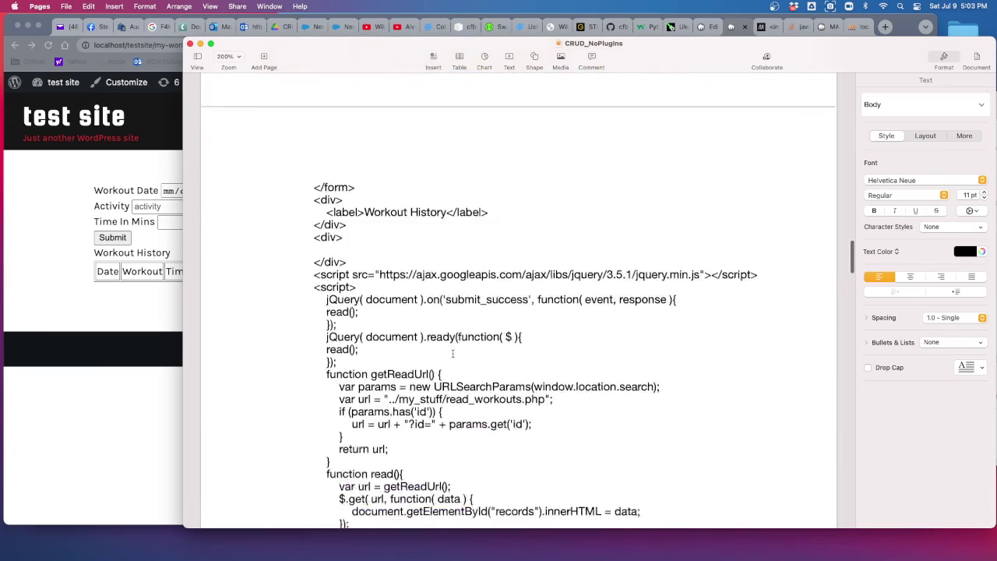
scroll(413, 359, "down", 3)
scroll(396, 330, "down", 3)
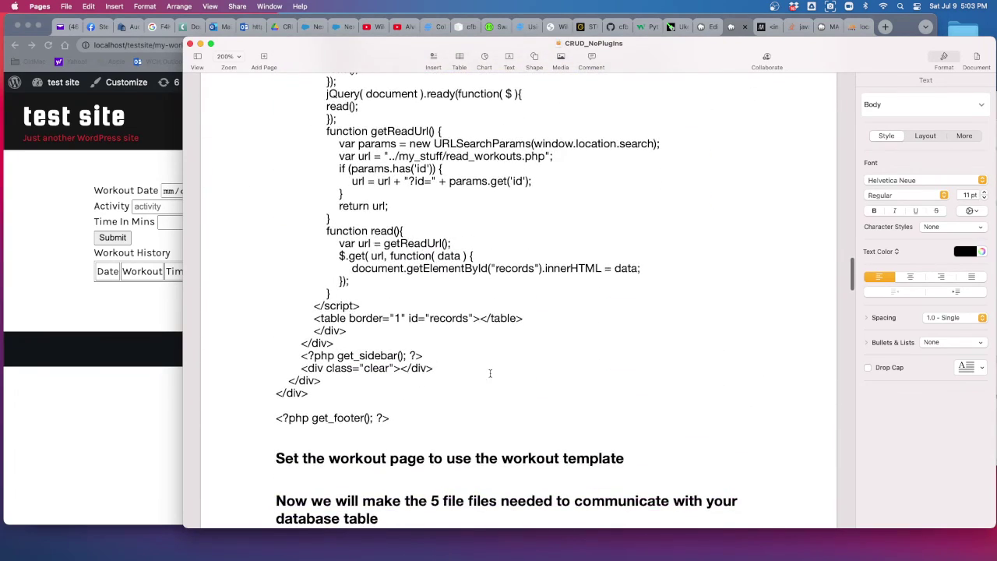
scroll(490, 373, "up", 1)
scroll(495, 335, "up", 4)
scroll(498, 296, "up", 5)
scroll(503, 259, "up", 1)
scroll(432, 236, "down", 7)
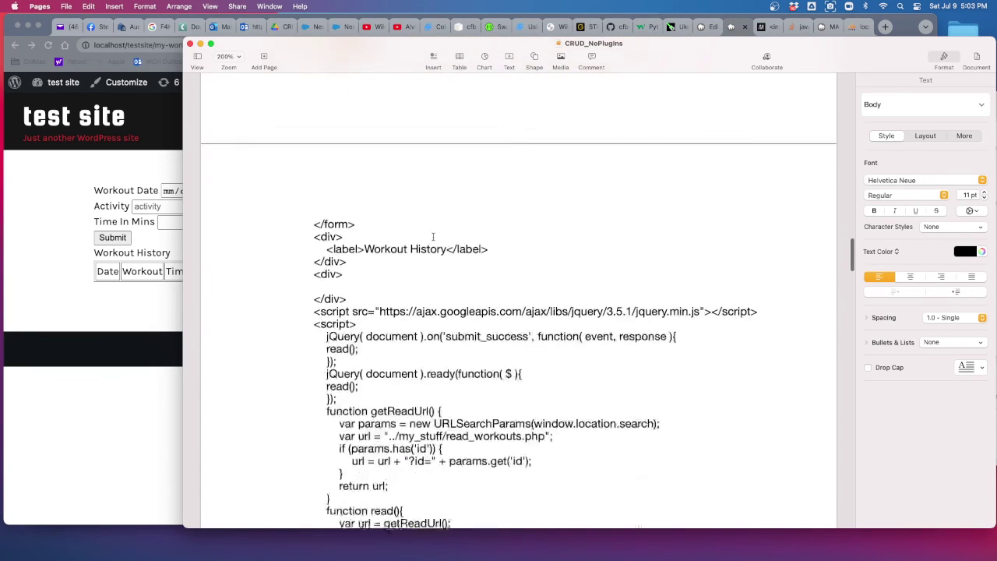
scroll(434, 239, "down", 8)
scroll(434, 238, "down", 7)
scroll(434, 240, "down", 3)
scroll(434, 241, "down", 1)
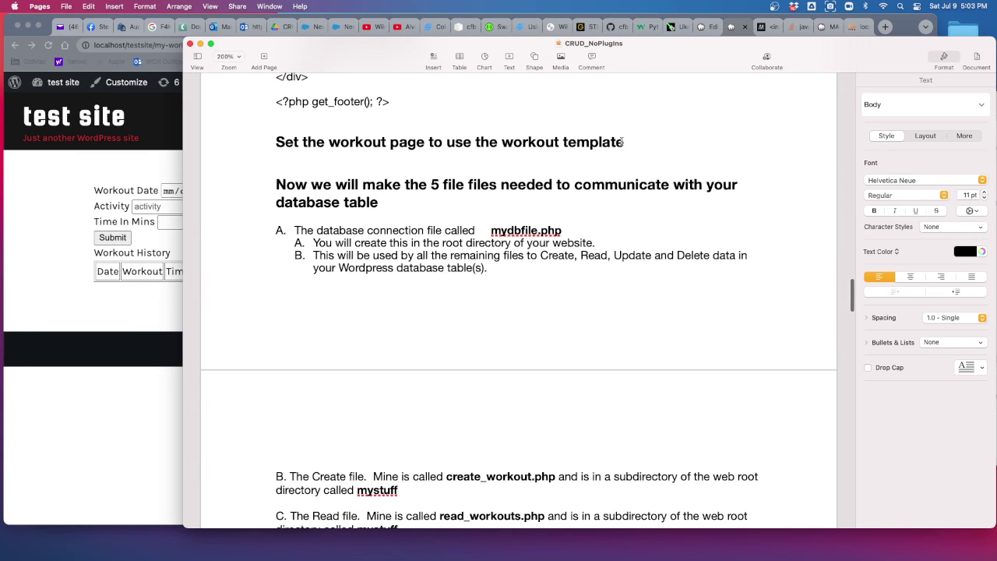
Step: Highlight the workout-template heading, the mydbfile.php file name and the word 'Create'
left_click_drag(625, 142, 276, 141)
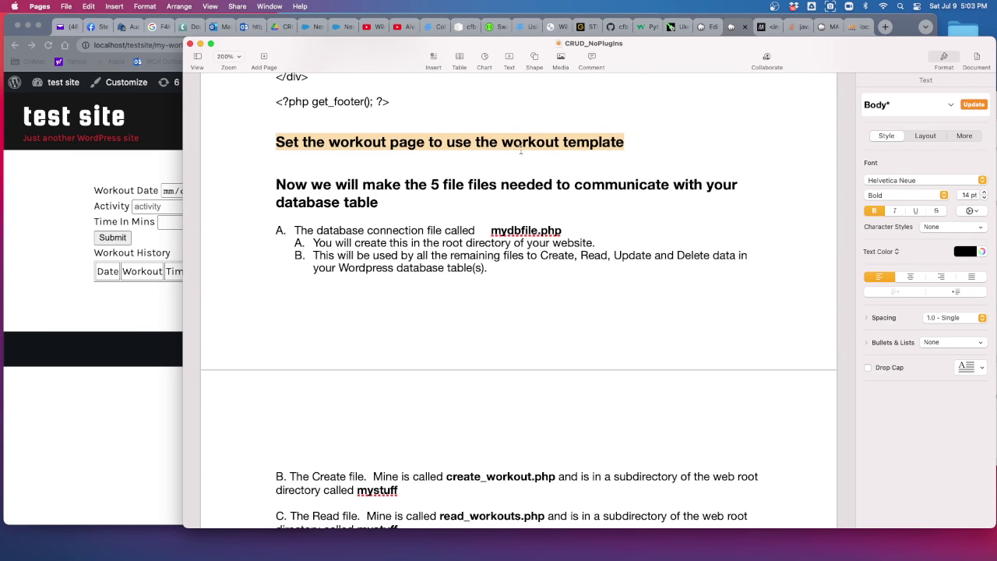
left_click(479, 216)
scroll(572, 264, "down", 2)
left_click_drag(571, 193, 489, 194)
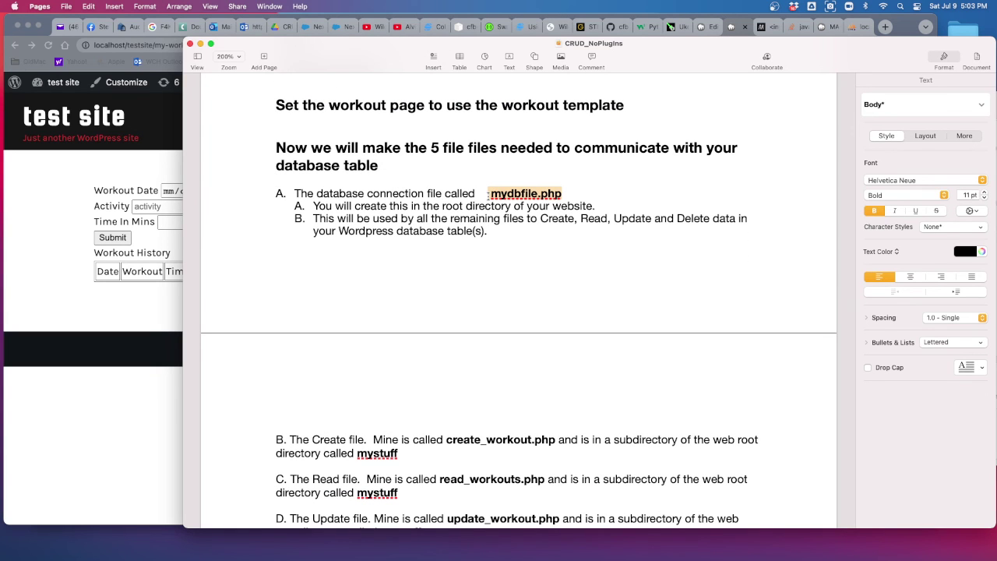
double_click(555, 219)
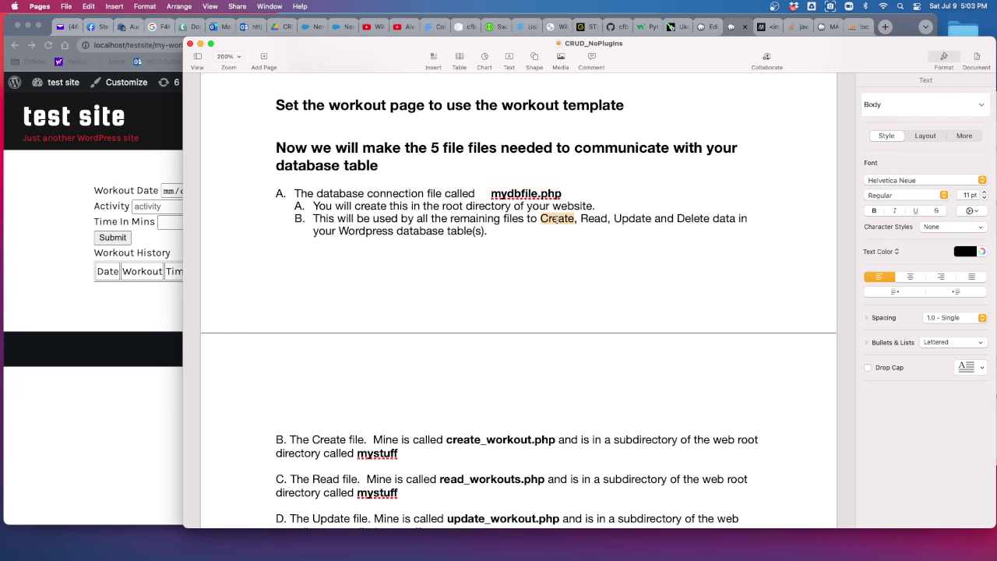
Step: Scroll through database file items B–E, then bring up the live My Workout page
scroll(574, 283, "down", 5)
scroll(574, 283, "down", 3)
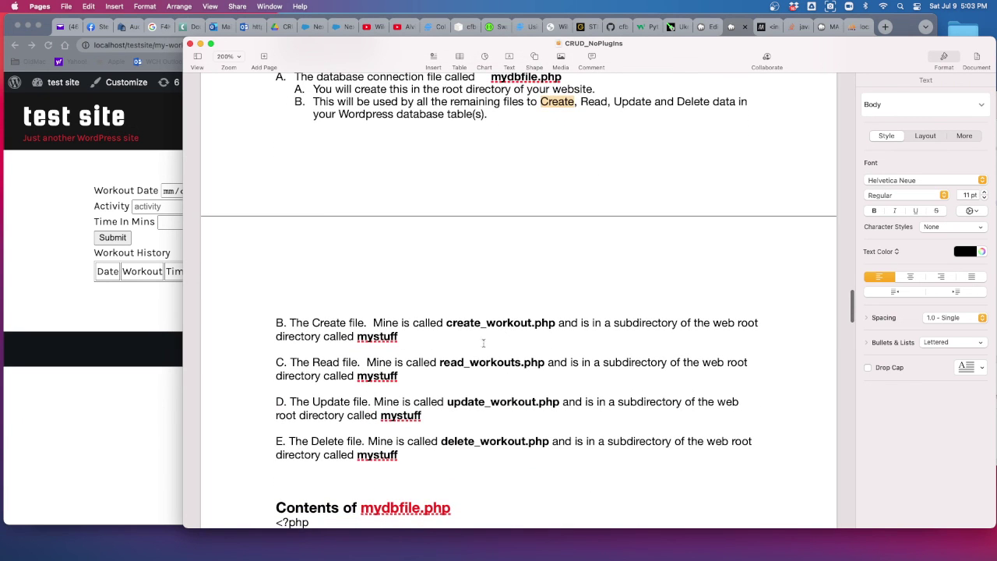
scroll(597, 330, "down", 3)
scroll(628, 324, "down", 5)
scroll(629, 324, "down", 3)
scroll(628, 324, "down", 3)
scroll(675, 307, "down", 4)
scroll(670, 310, "down", 12)
scroll(666, 310, "down", 2)
left_click(66, 311)
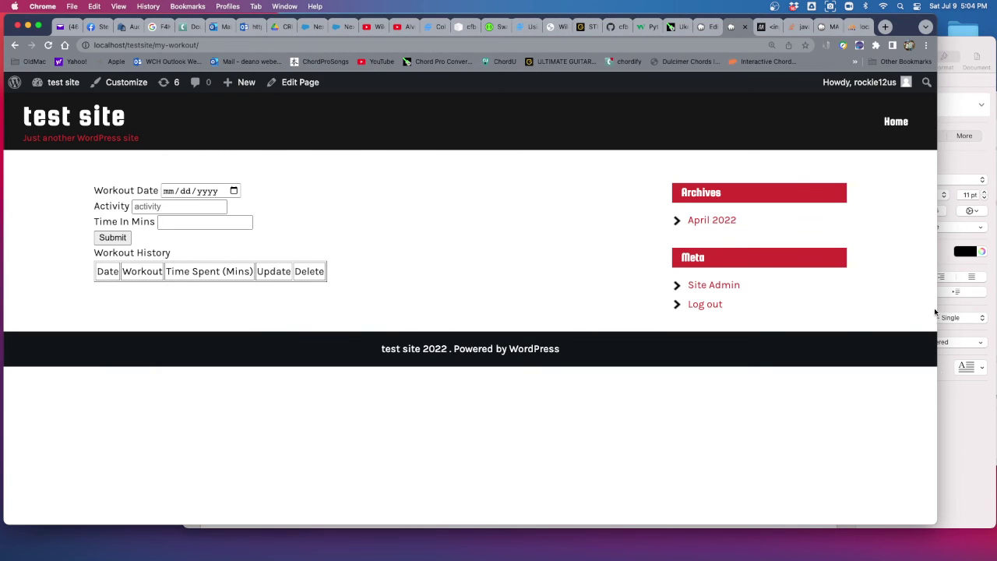
Step: Bring the Pages guide forward and scroll back to its title and workout table schema
left_click(960, 434)
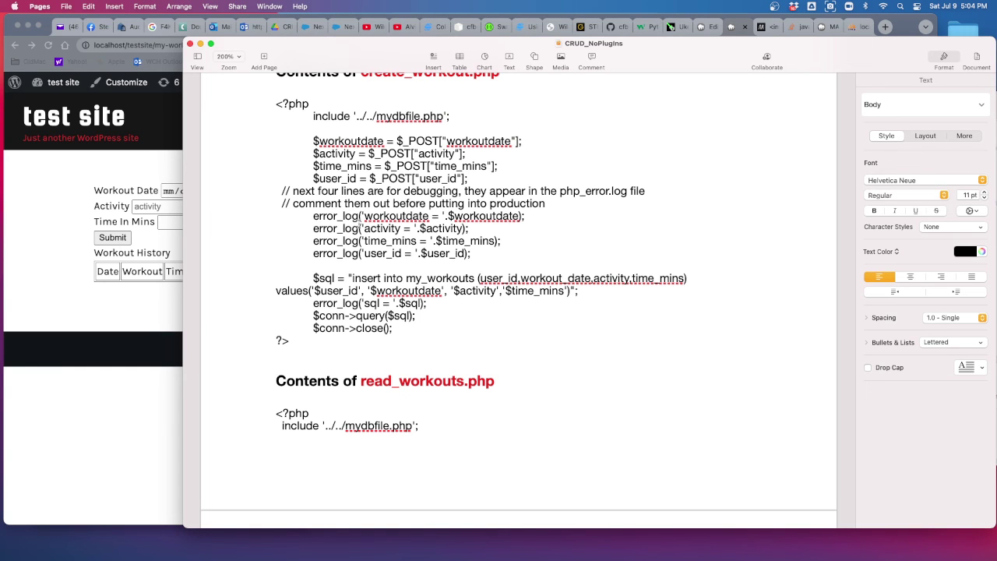
scroll(282, 235, "up", 10)
scroll(328, 240, "up", 10)
scroll(371, 244, "up", 10)
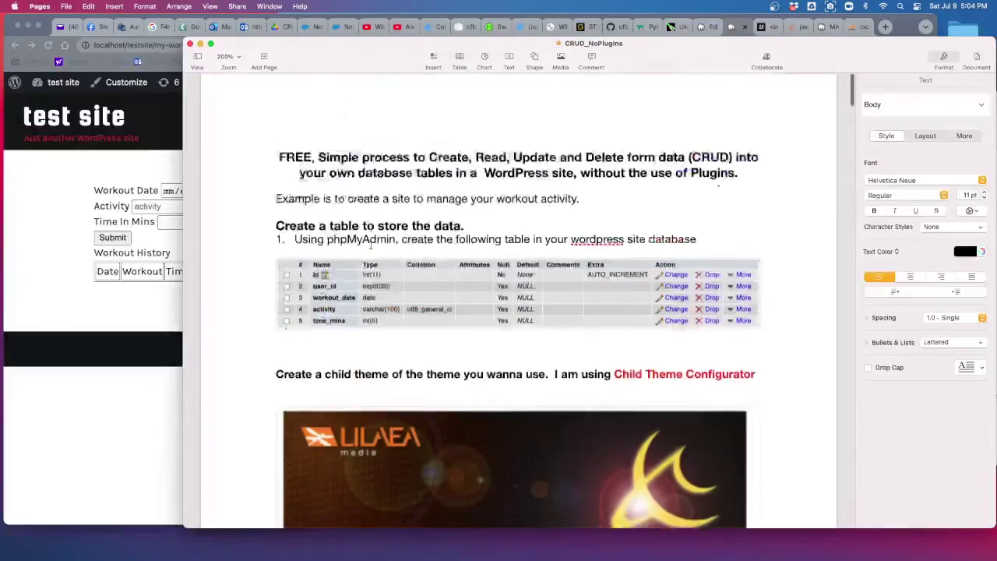